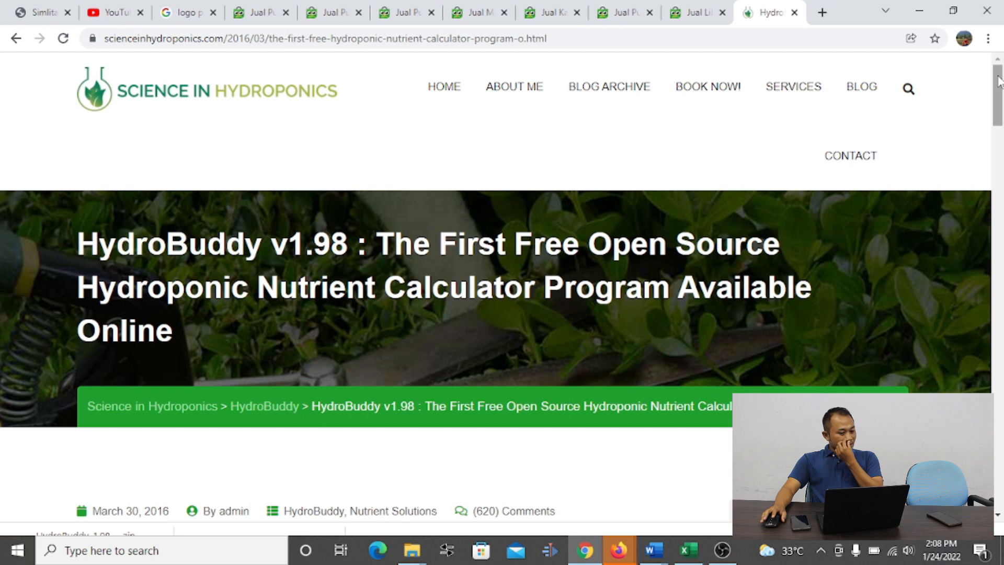
# Find the program binaries on the HydroBuddy v1.98 page and download the Windows version.
pyautogui.moveTo(998, 81); pyautogui.dragTo(1002, 153)
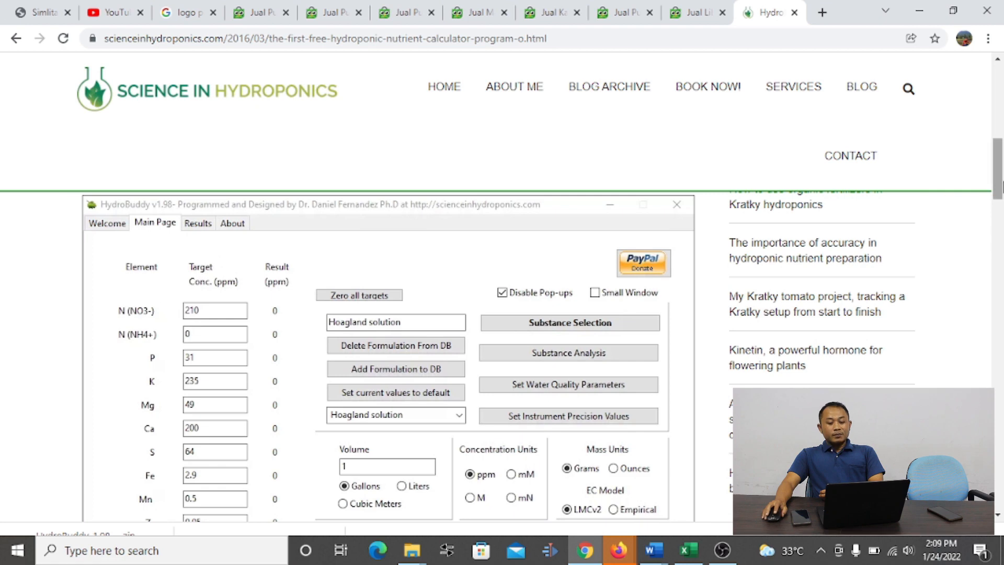
pyautogui.moveTo(1000, 166); pyautogui.dragTo(976, 378)
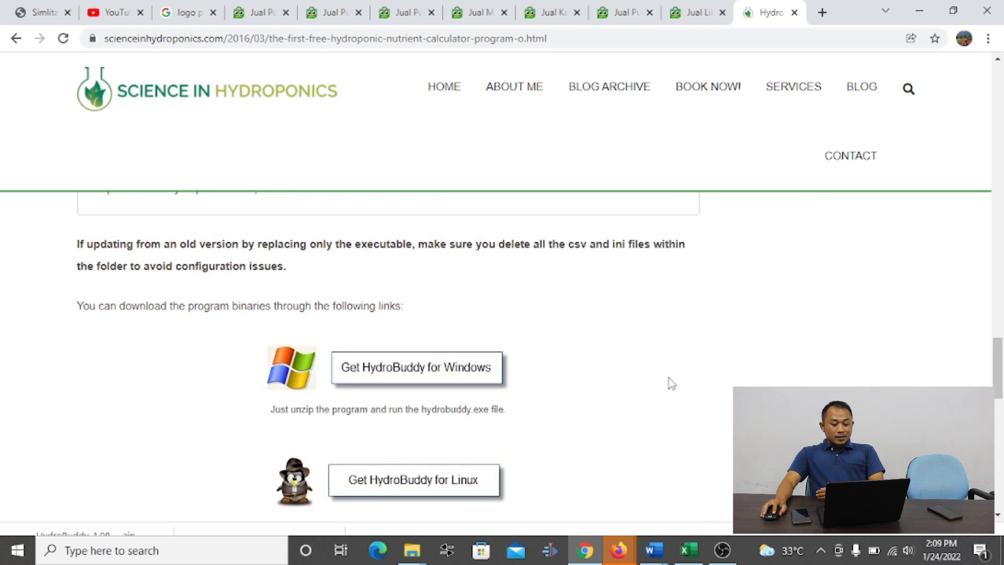
pyautogui.click(451, 373)
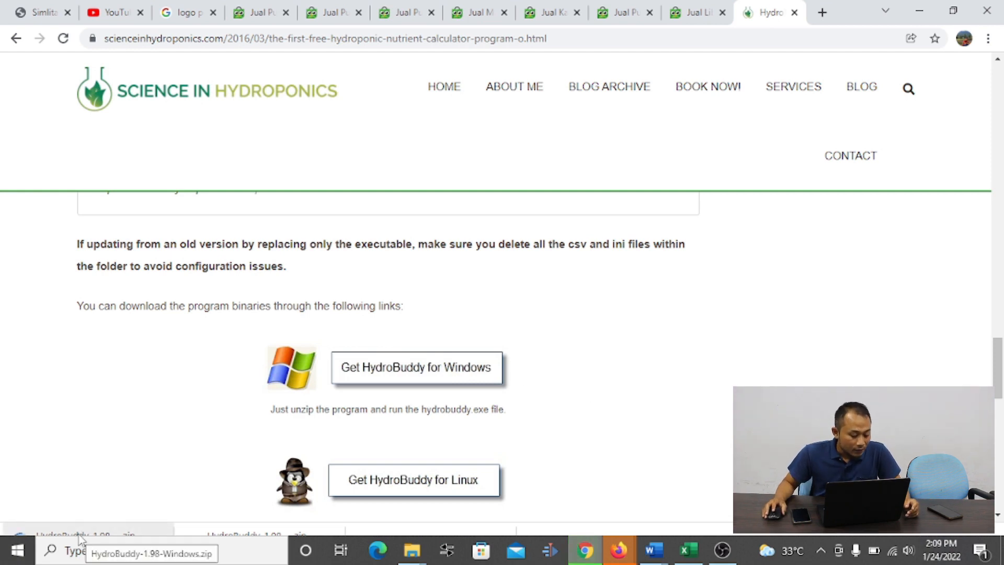
# Look through the remaining HydroBuddy download options for Linux, MacOS, source code and Android.
pyautogui.scroll(-1, 836, 334)
pyautogui.scroll(1, 915, 284)
pyautogui.scroll(-3, 917, 298)
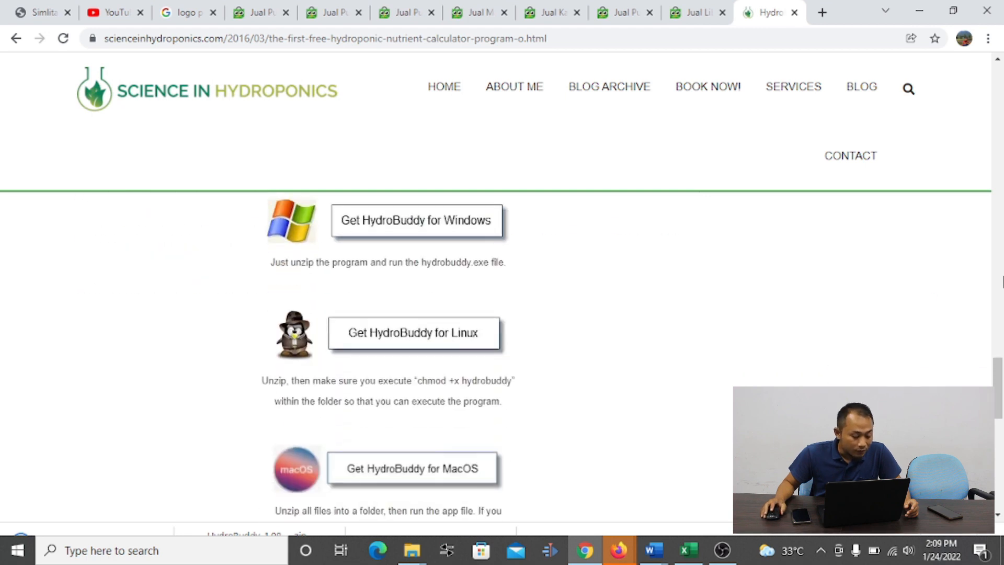
pyautogui.moveTo(997, 361); pyautogui.dragTo(997, 407)
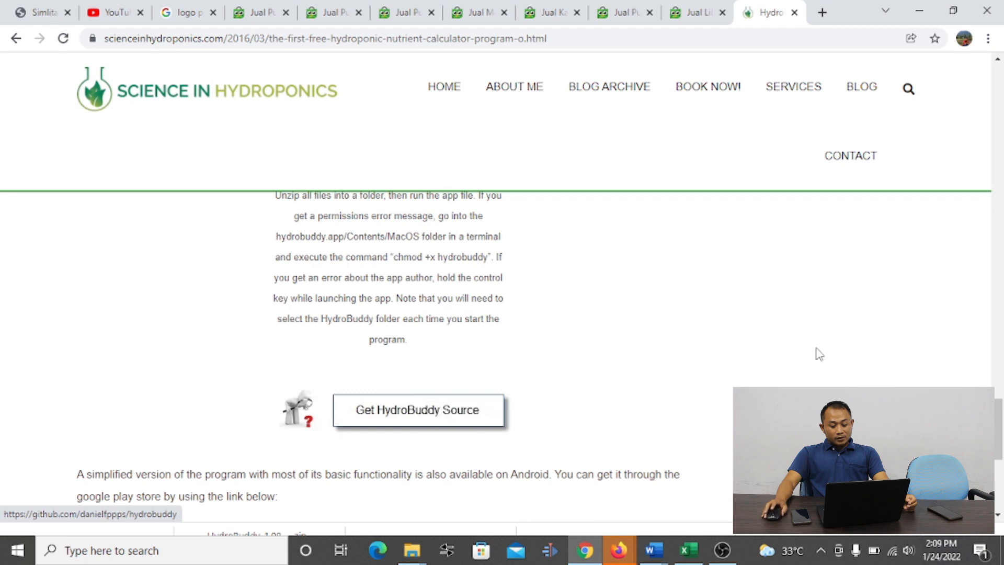
pyautogui.scroll(-1, 439, 406)
pyautogui.scroll(1, 440, 406)
pyautogui.scroll(-6, 276, 461)
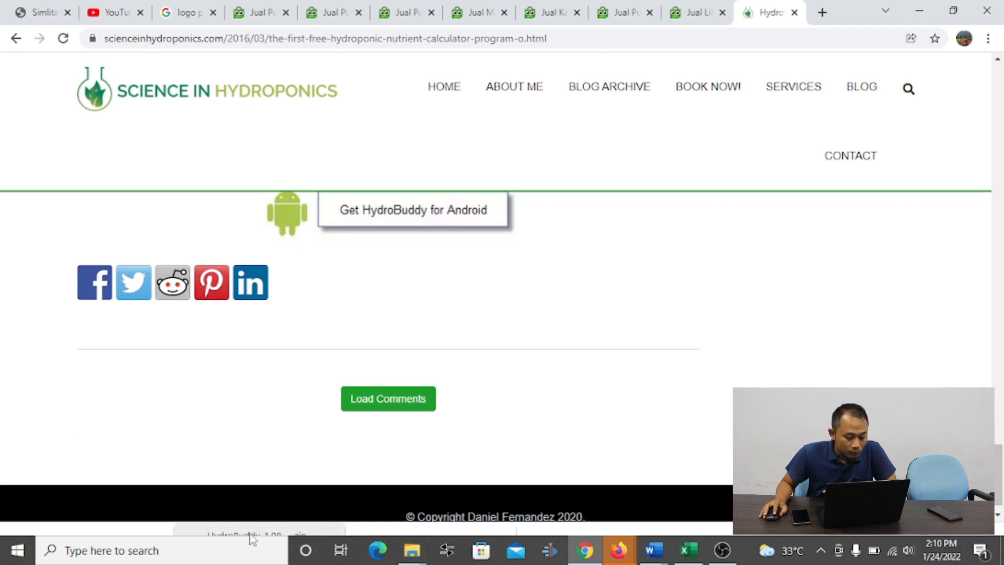
# Open the downloaded HydroBuddy-1.98-Windows archive in File Explorer and copy all the files it contains.
pyautogui.click(196, 536)
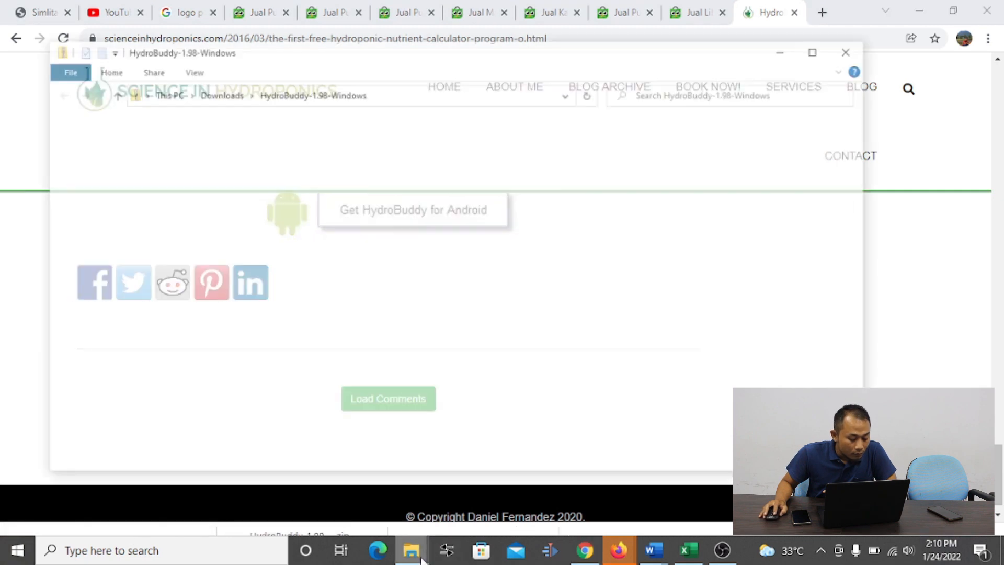
pyautogui.click(818, 49)
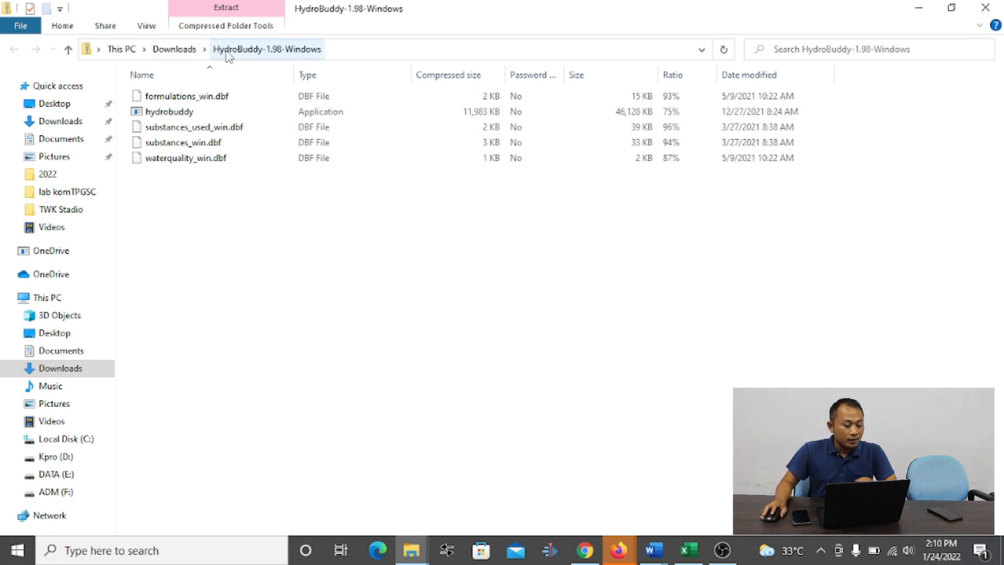
pyautogui.click(160, 51)
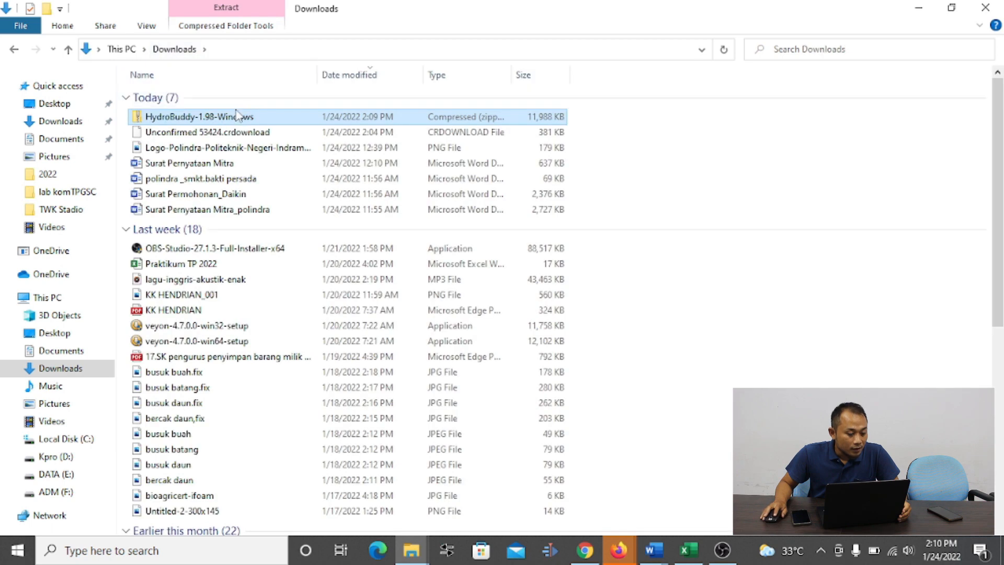
pyautogui.rightClick(233, 120)
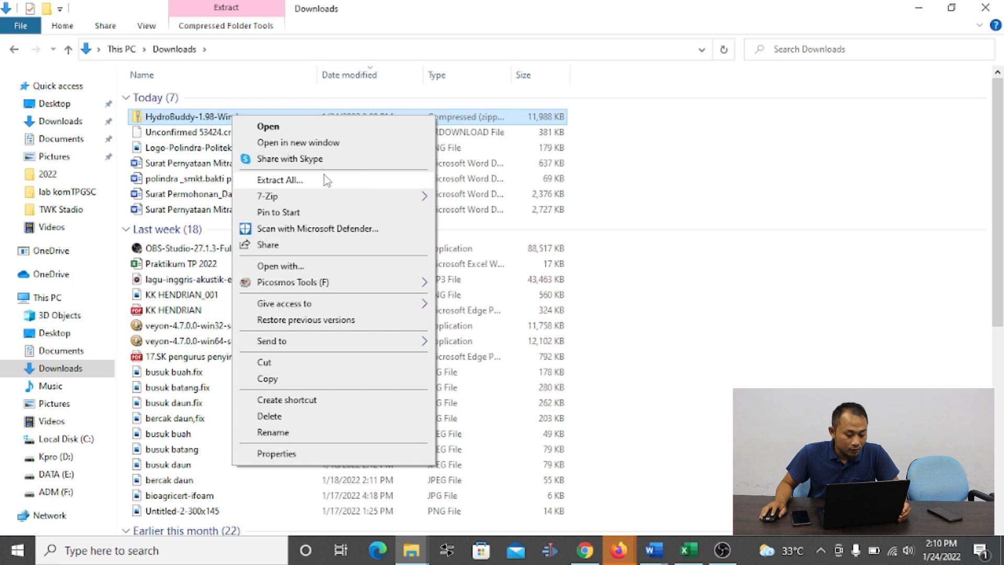
pyautogui.doubleClick(173, 125)
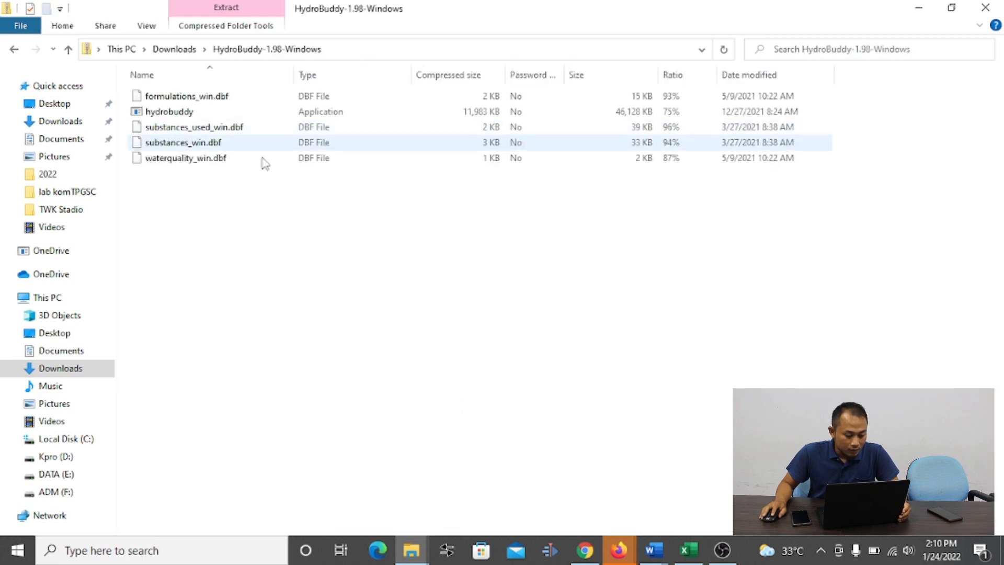
pyautogui.moveTo(295, 222); pyautogui.dragTo(144, 93)
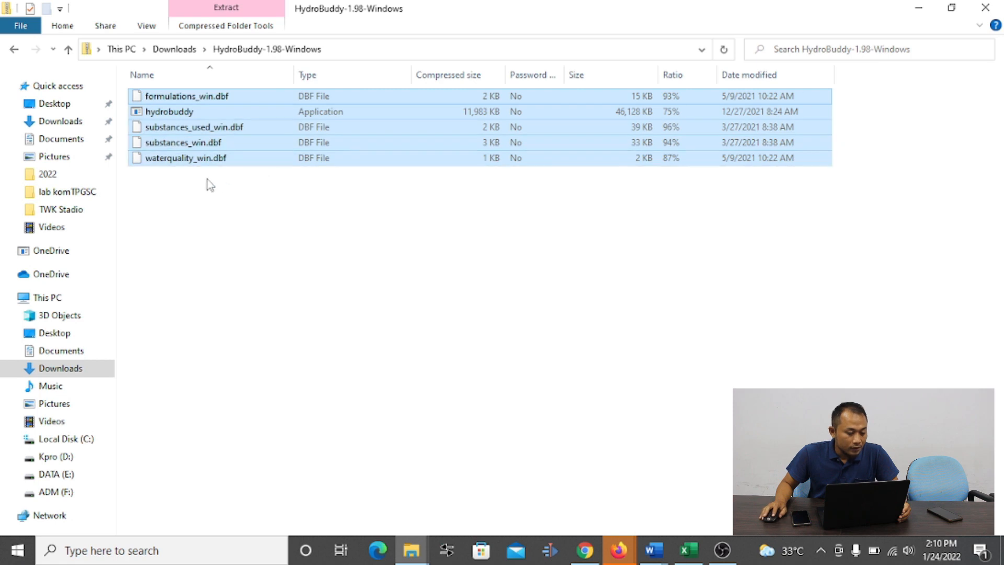
# Create a new folder named Hydrobuddy on the Desktop.
pyautogui.click(57, 104)
pyautogui.rightClick(211, 240)
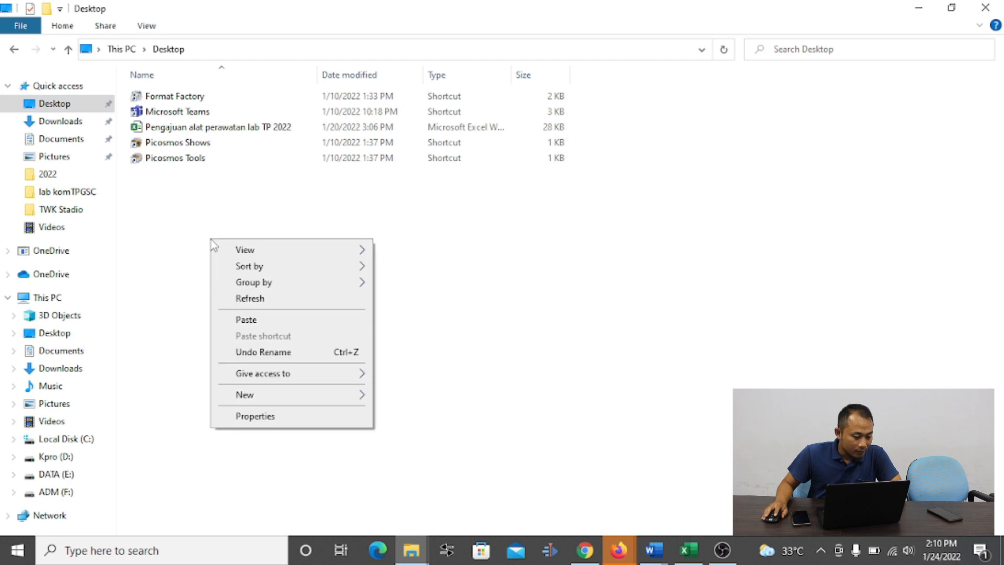
pyautogui.moveTo(358, 396)
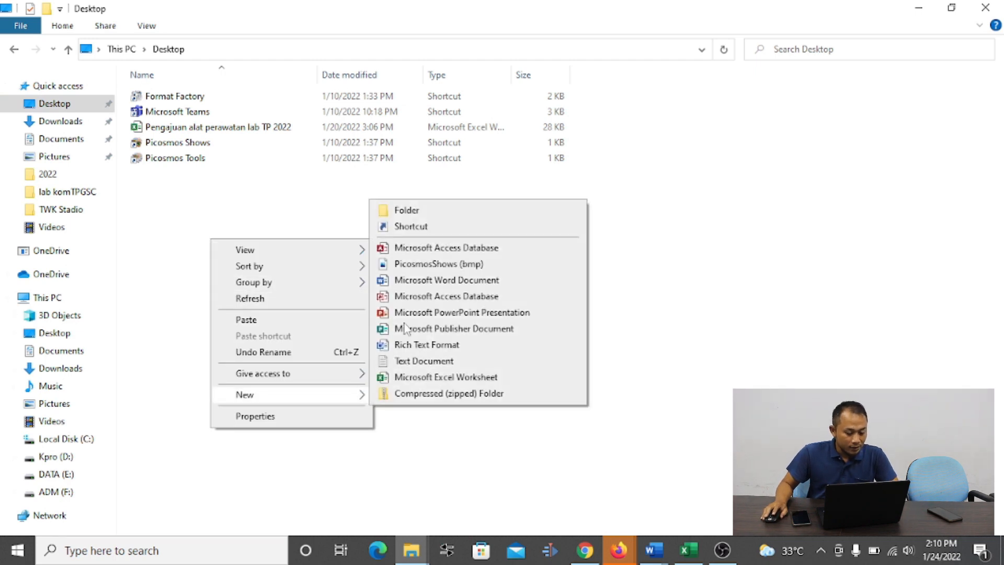
pyautogui.click(440, 210)
pyautogui.write('H')
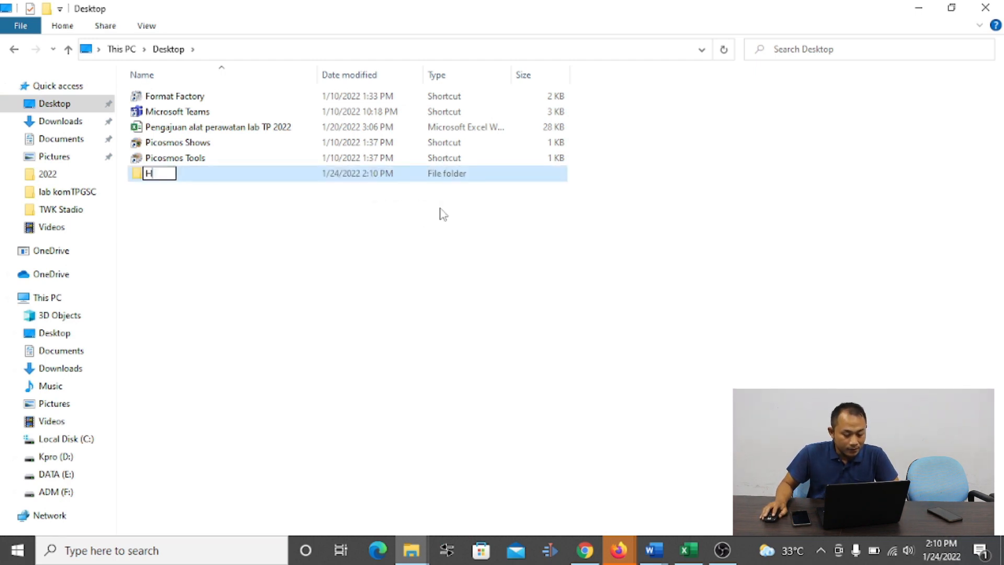
pyautogui.write('ydrobuddy')
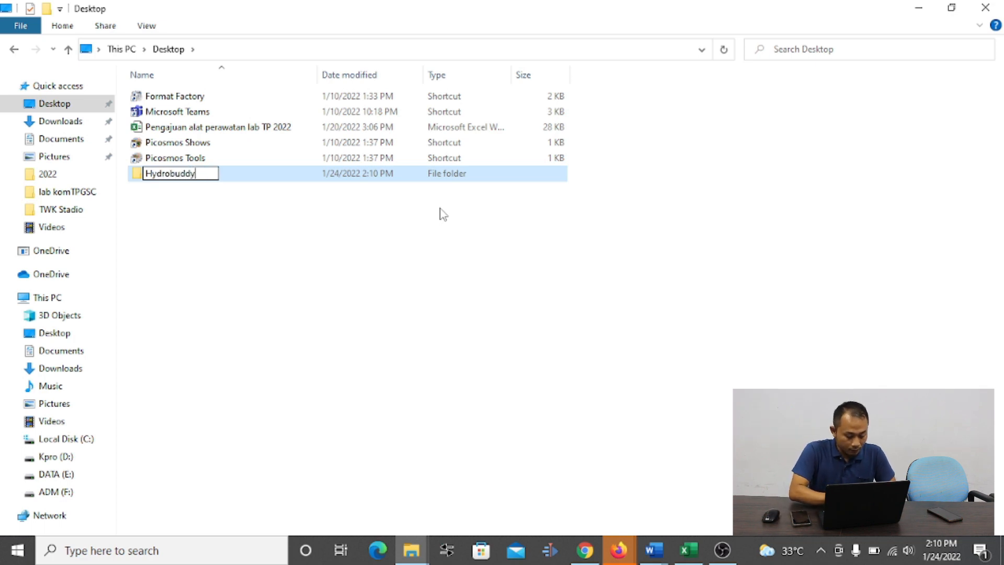
pyautogui.click(374, 260)
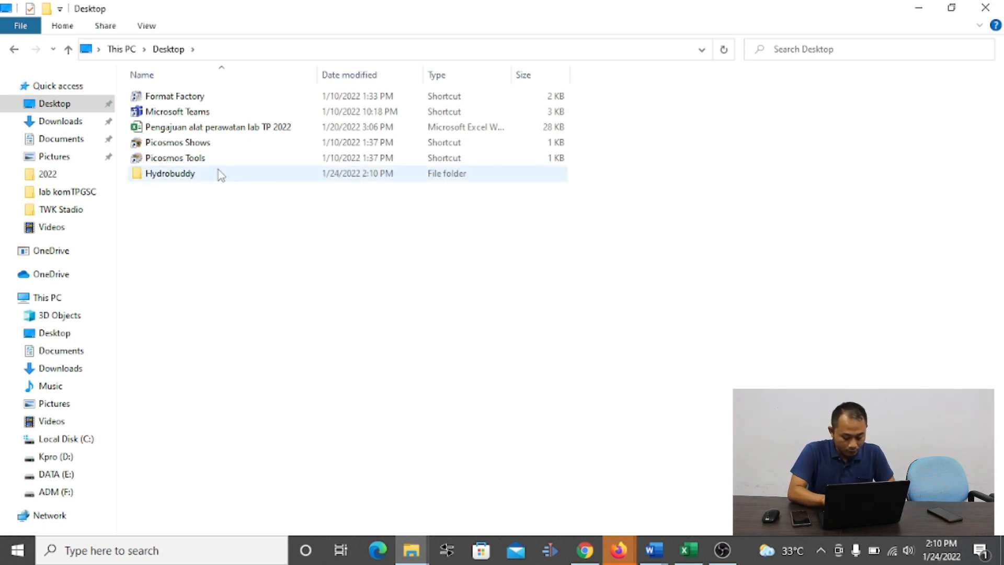
# Paste the copied archive files into the new Hydrobuddy folder.
pyautogui.doubleClick(203, 173)
pyautogui.rightClick(238, 168)
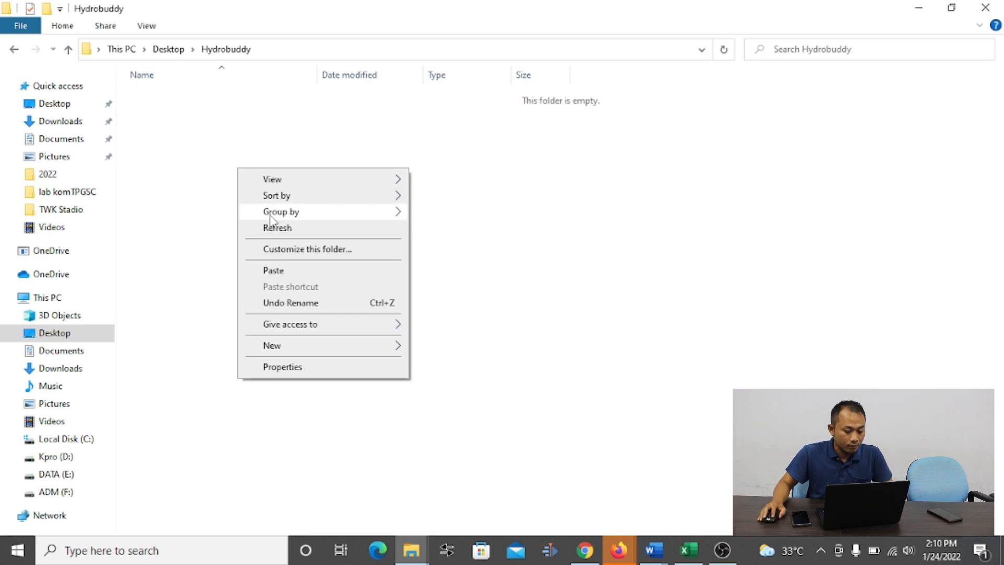
pyautogui.click(282, 274)
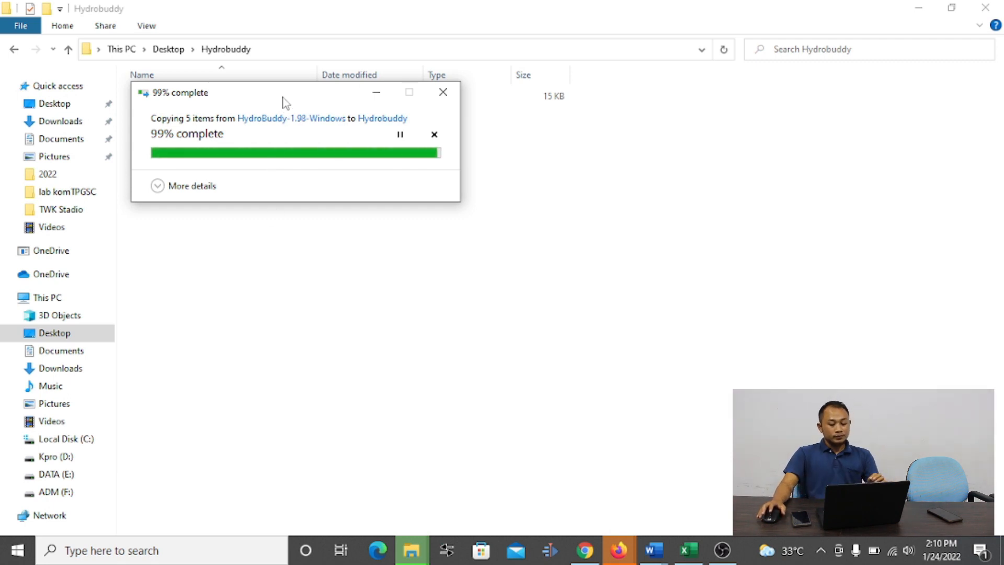
pyautogui.moveTo(287, 105); pyautogui.dragTo(665, 106)
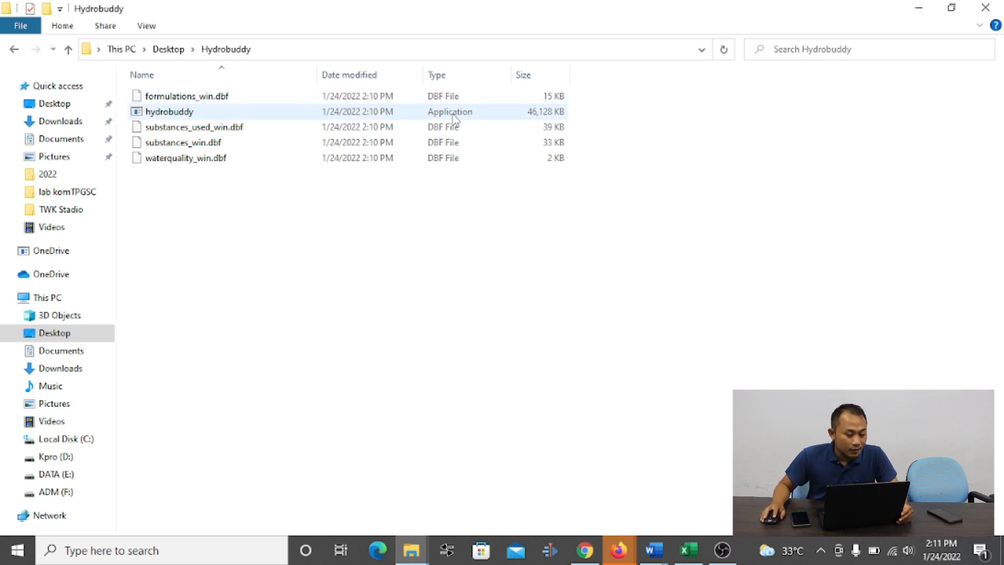
pyautogui.doubleClick(174, 116)
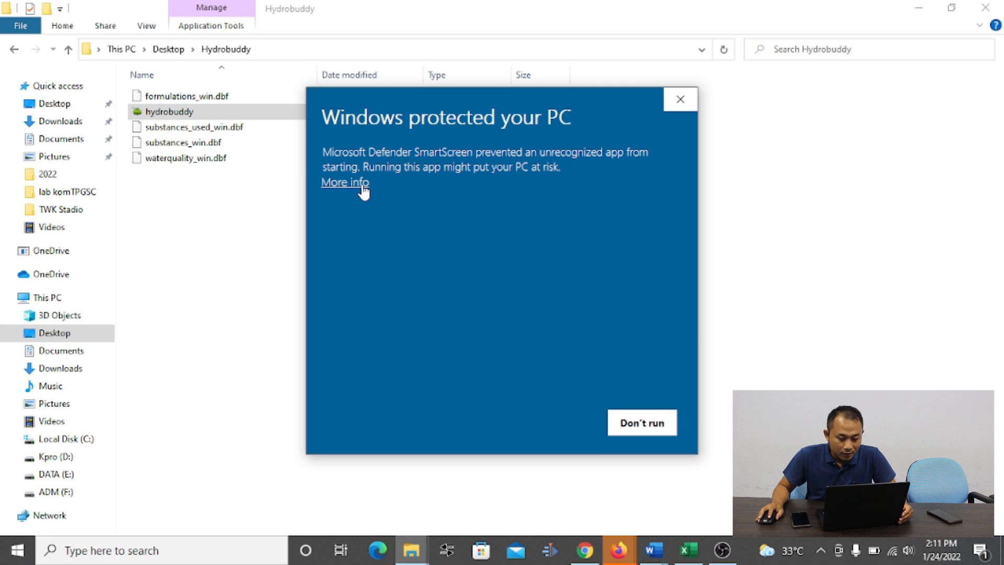
pyautogui.click(676, 104)
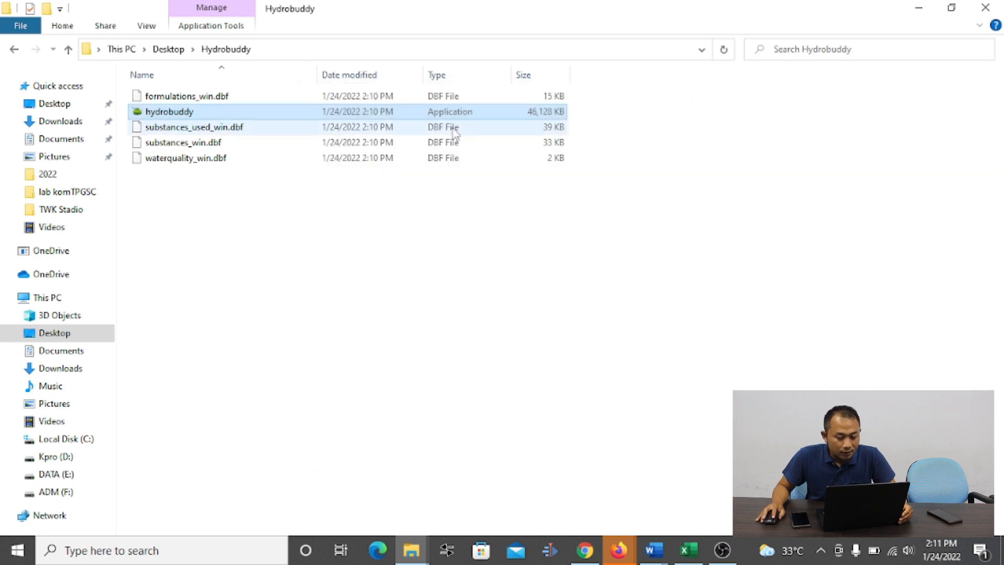
pyautogui.rightClick(198, 112)
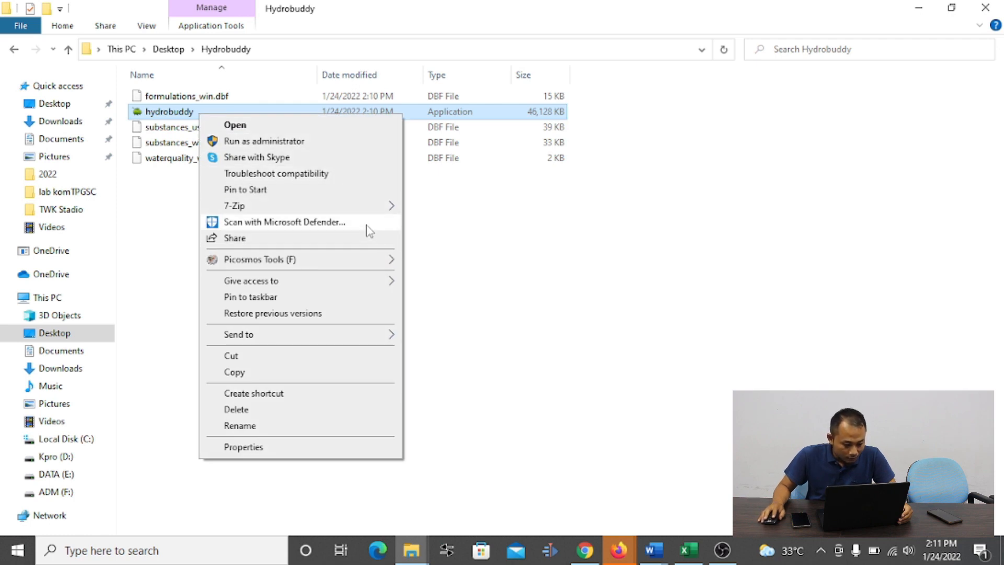
pyautogui.click(157, 259)
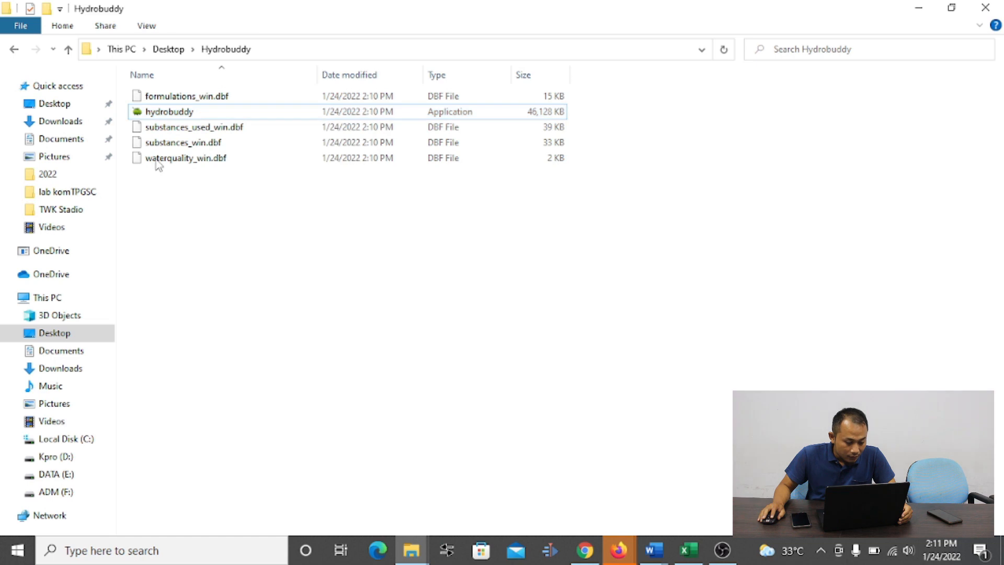
# Launch the hydrobuddy application from the folder and allow it to run anyway despite the SmartScreen block.
pyautogui.doubleClick(161, 113)
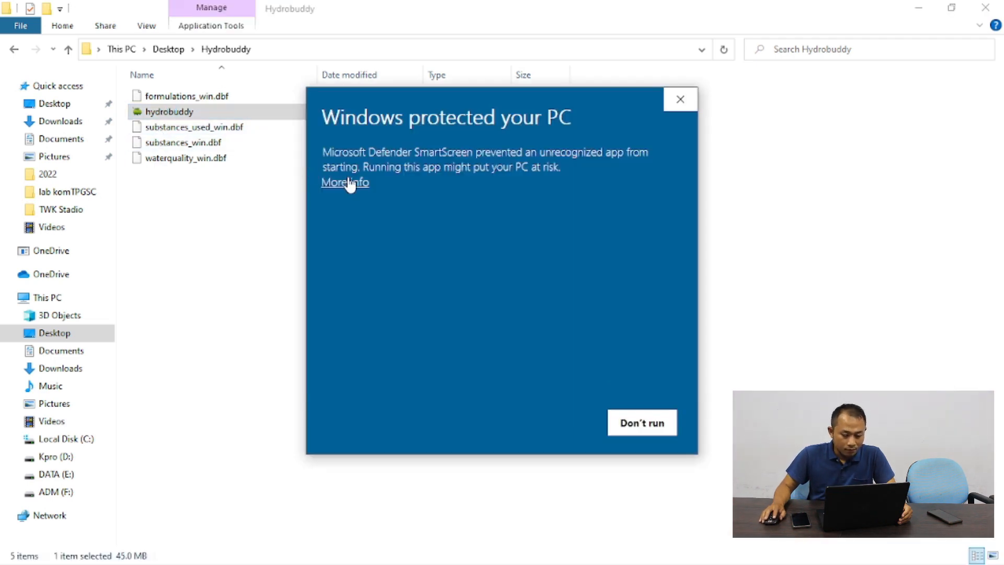
pyautogui.click(350, 183)
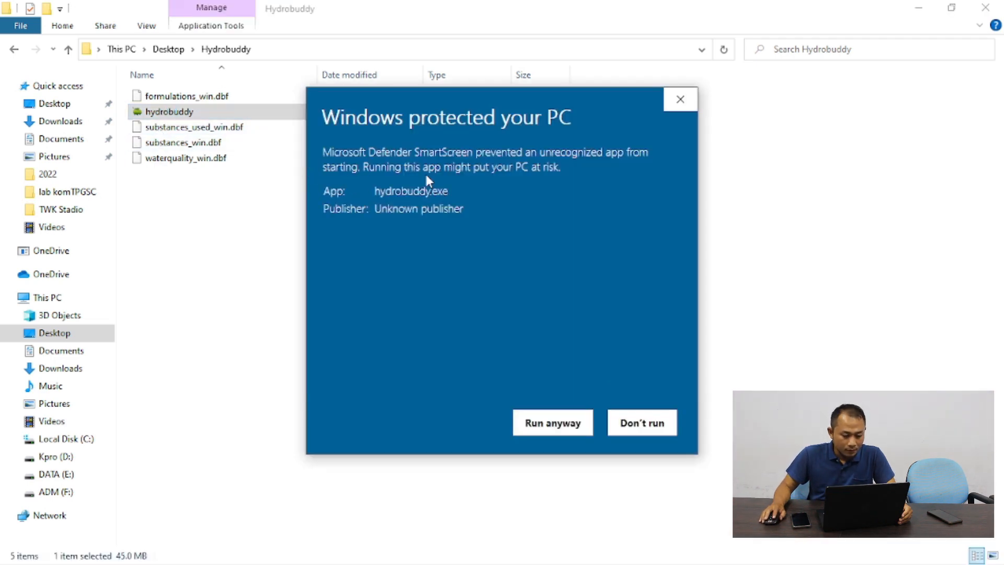
pyautogui.click(552, 422)
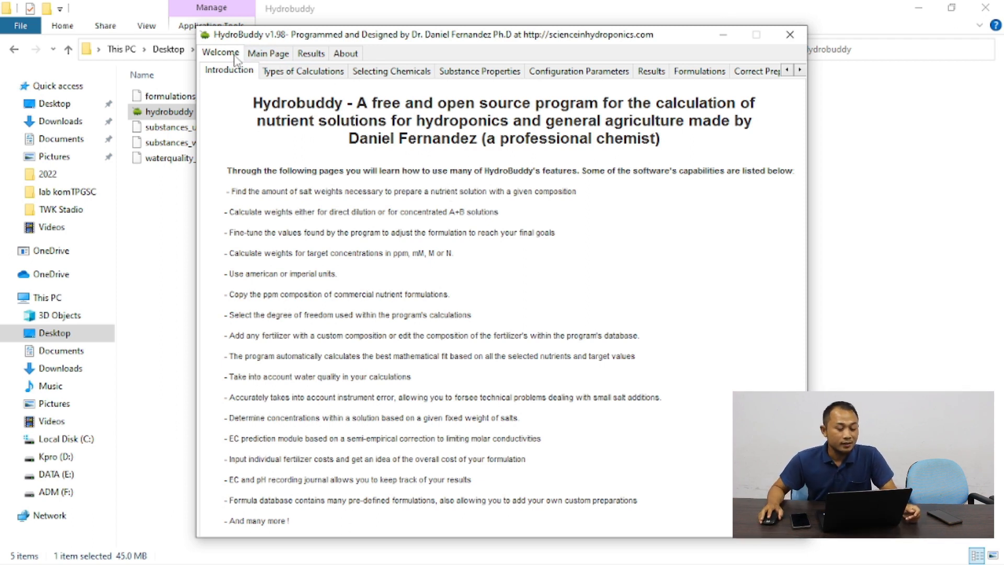
# Load the Generic Grow (maximumyield) formulation from the database on HydroBuddy's Main Page.
pyautogui.click(268, 55)
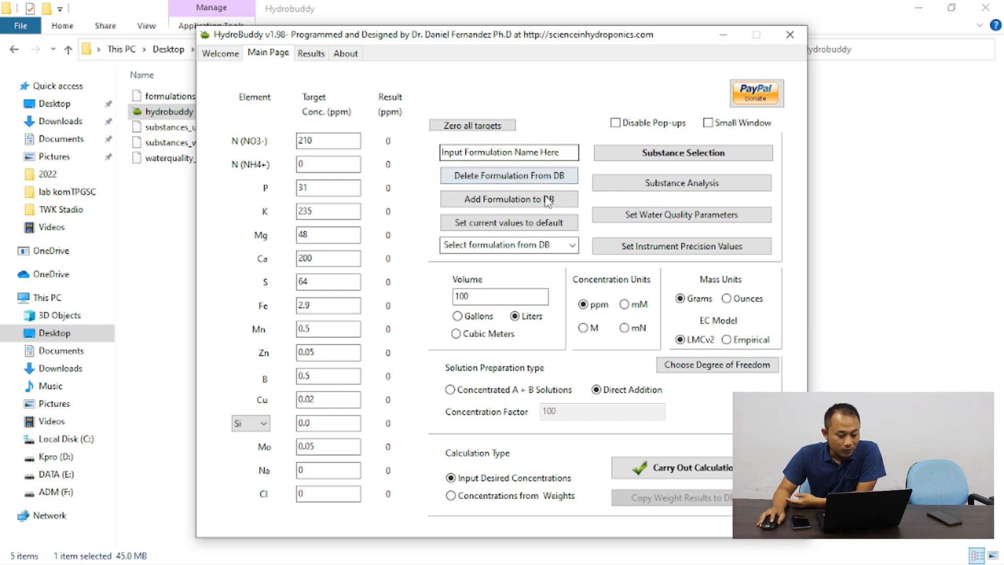
pyautogui.click(574, 245)
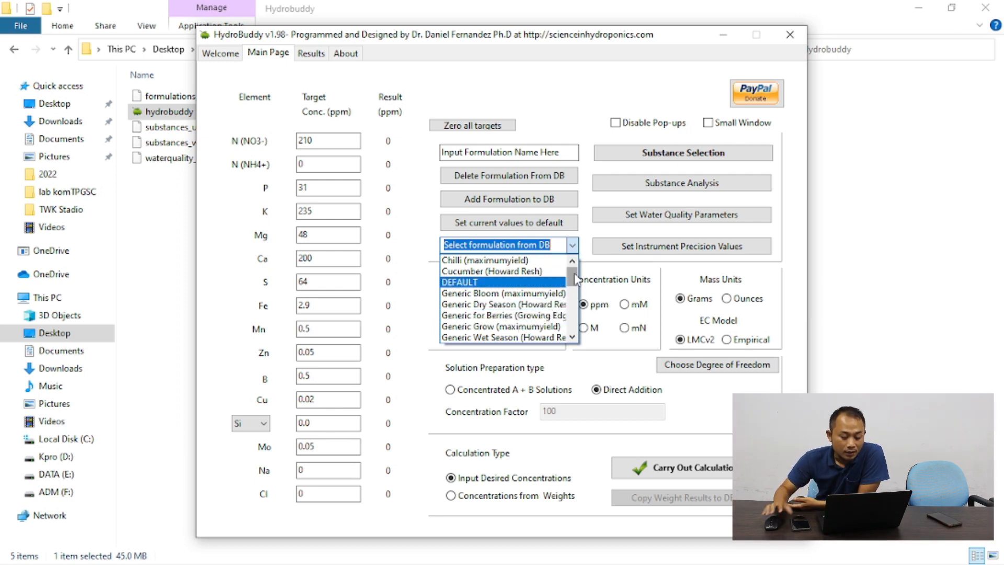
pyautogui.moveTo(576, 278); pyautogui.dragTo(581, 285)
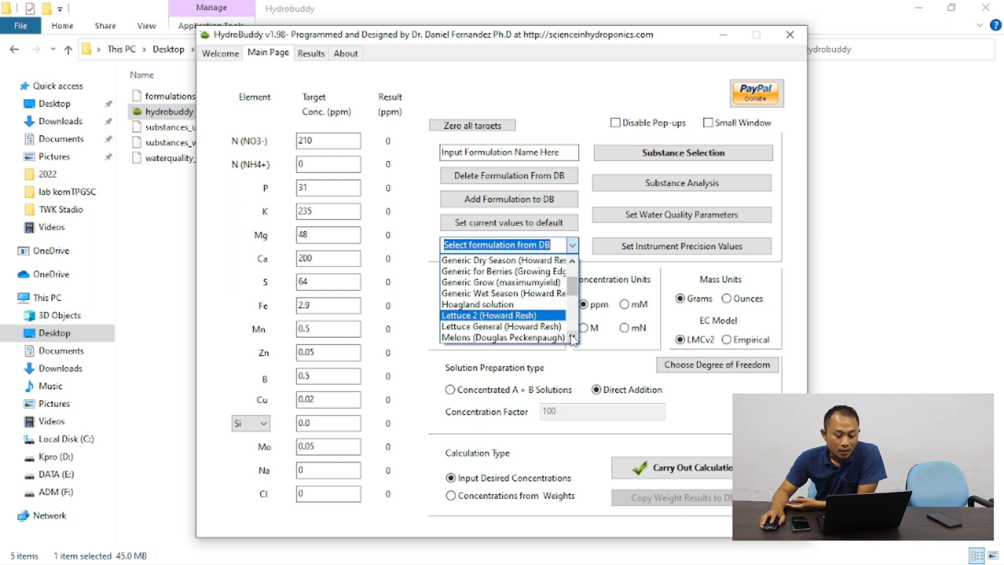
pyautogui.scroll(-1, 522, 313)
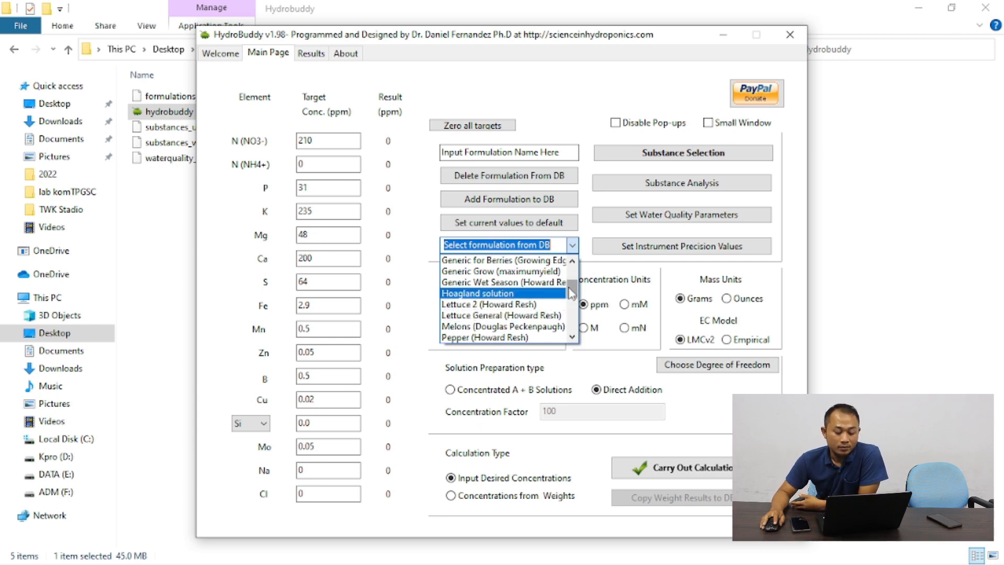
pyautogui.click(518, 274)
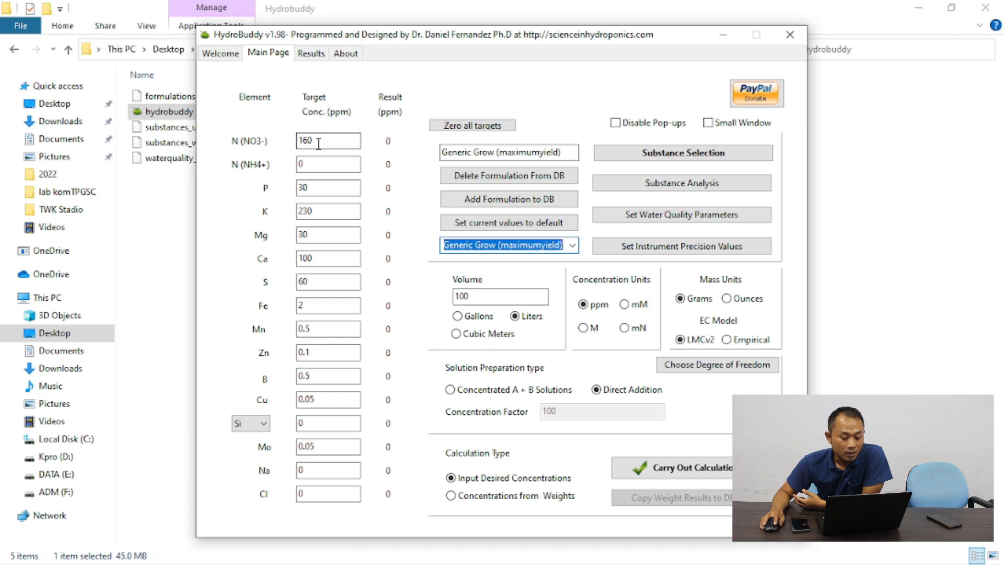
# Examine the formulation's target concentrations for N (NO3-), N (NH4+), P, K and Mg.
pyautogui.moveTo(325, 144); pyautogui.dragTo(291, 147)
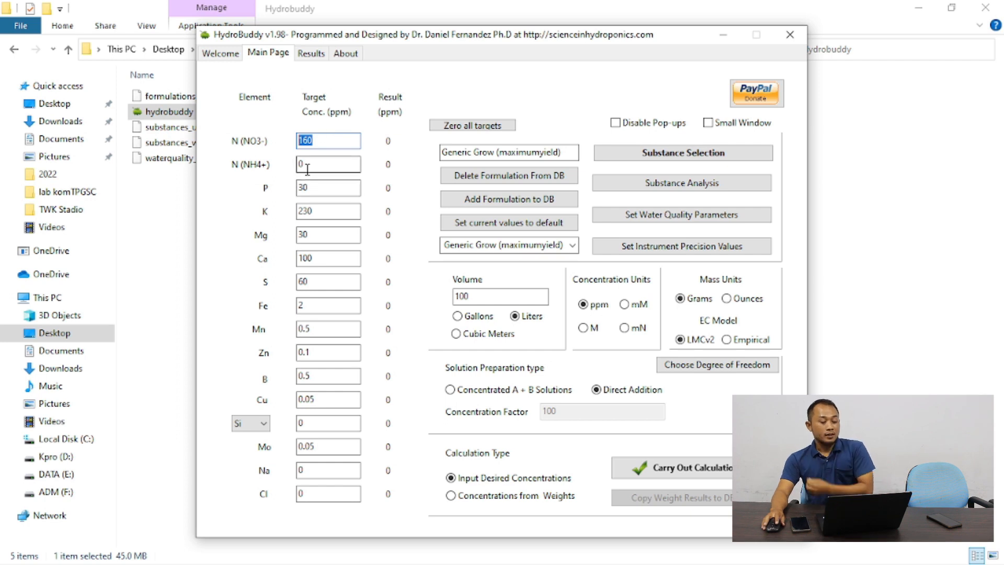
pyautogui.click(304, 165)
pyautogui.moveTo(299, 166); pyautogui.dragTo(296, 186)
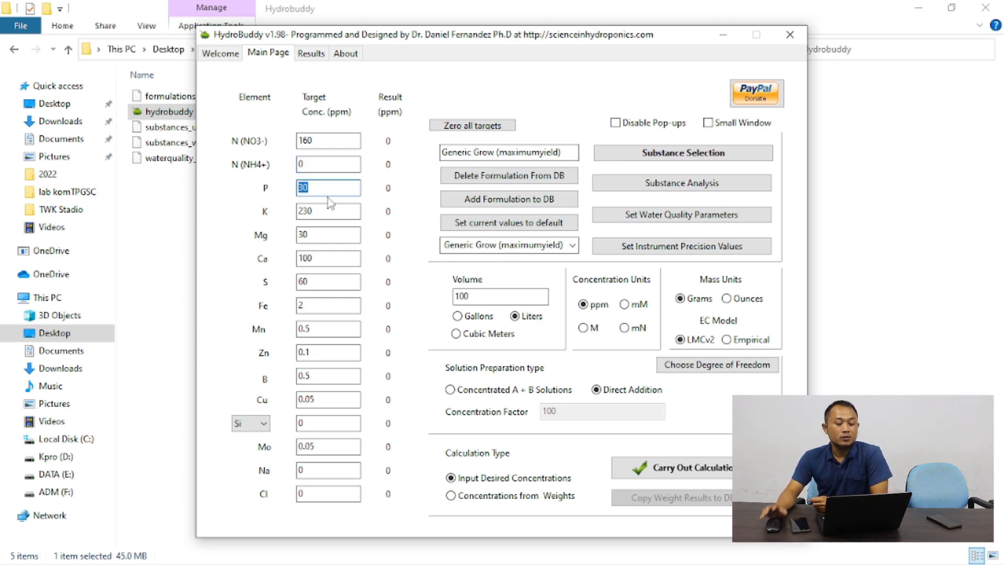
pyautogui.moveTo(318, 211); pyautogui.dragTo(303, 235)
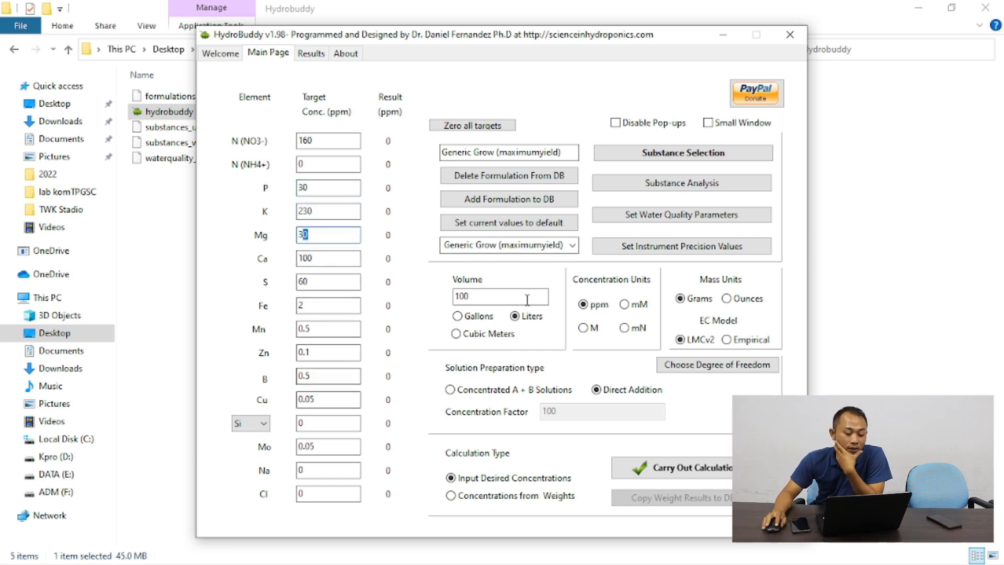
# Load the Generic Wet Season (Howard Resh) formulation from the database.
pyautogui.click(573, 245)
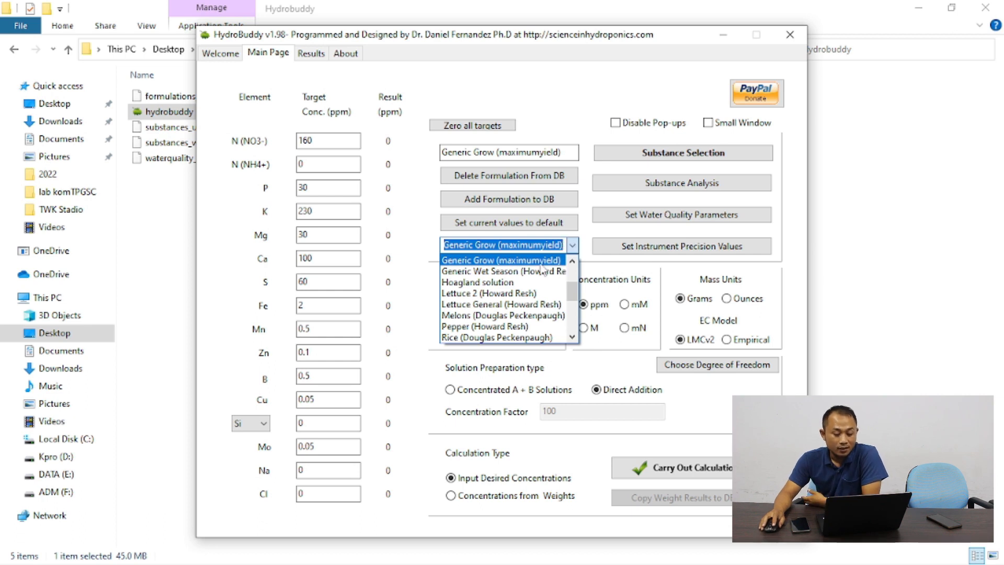
pyautogui.click(516, 274)
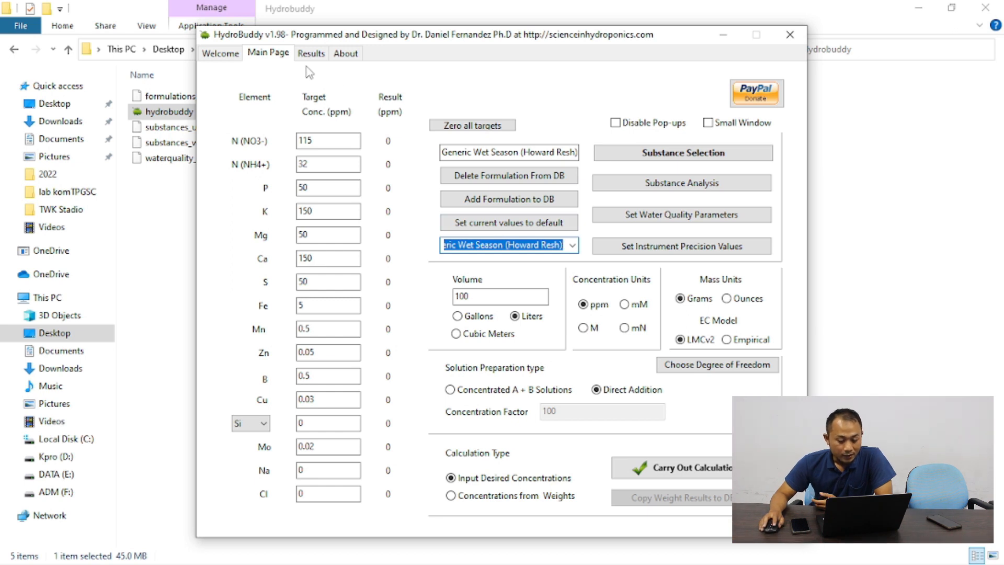
# Open the substance selection and add Ammonium Monobasic Phosphate to the substances used for calculations.
pyautogui.click(717, 152)
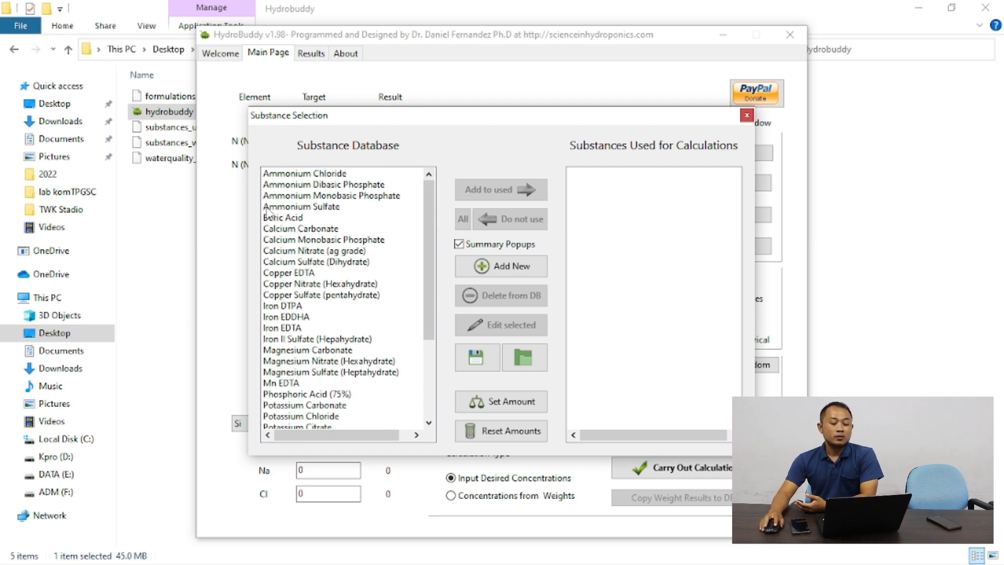
pyautogui.click(298, 196)
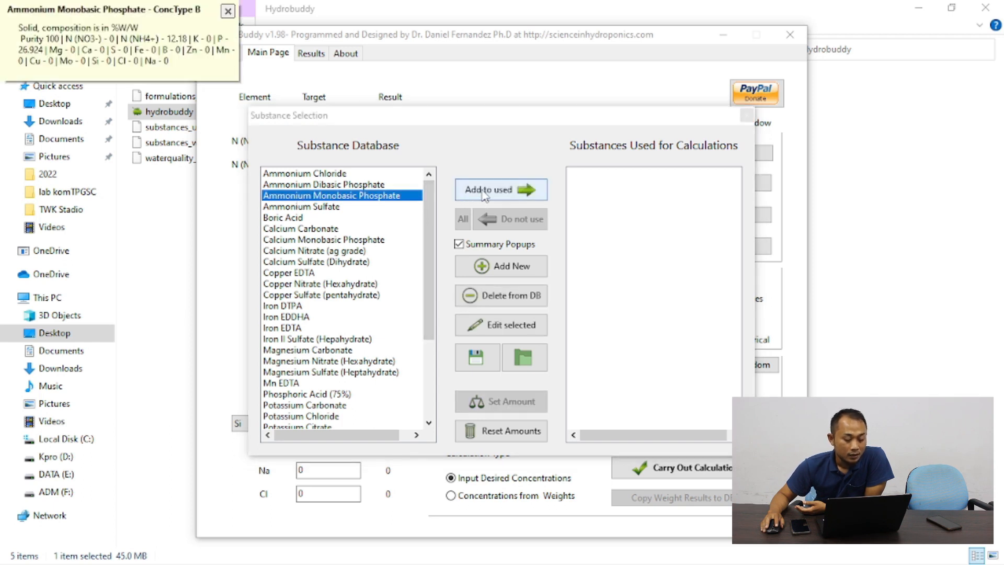
pyautogui.click(486, 191)
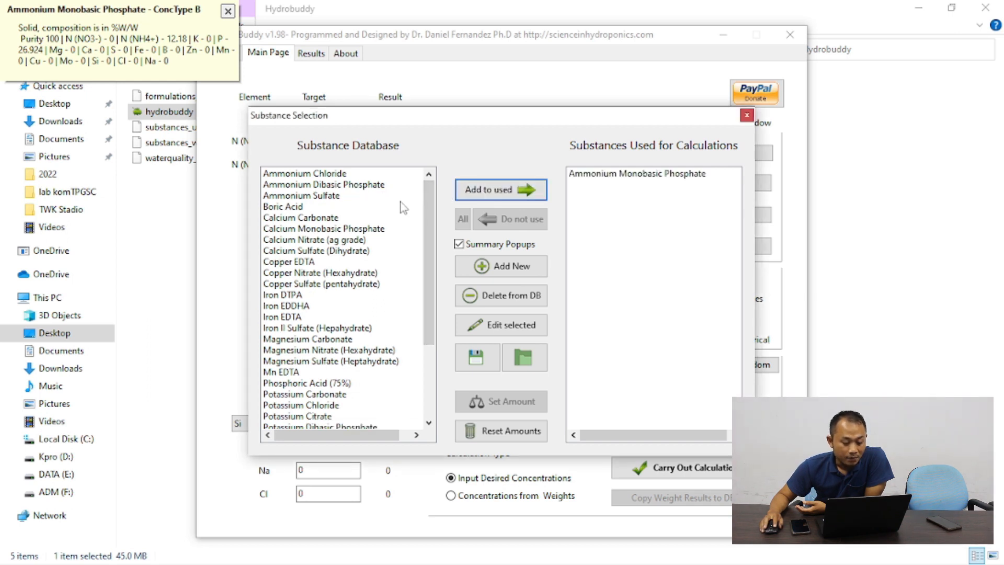
# Add Ammonium Sulfate to the substances used for calculations and remove it again.
pyautogui.click(318, 198)
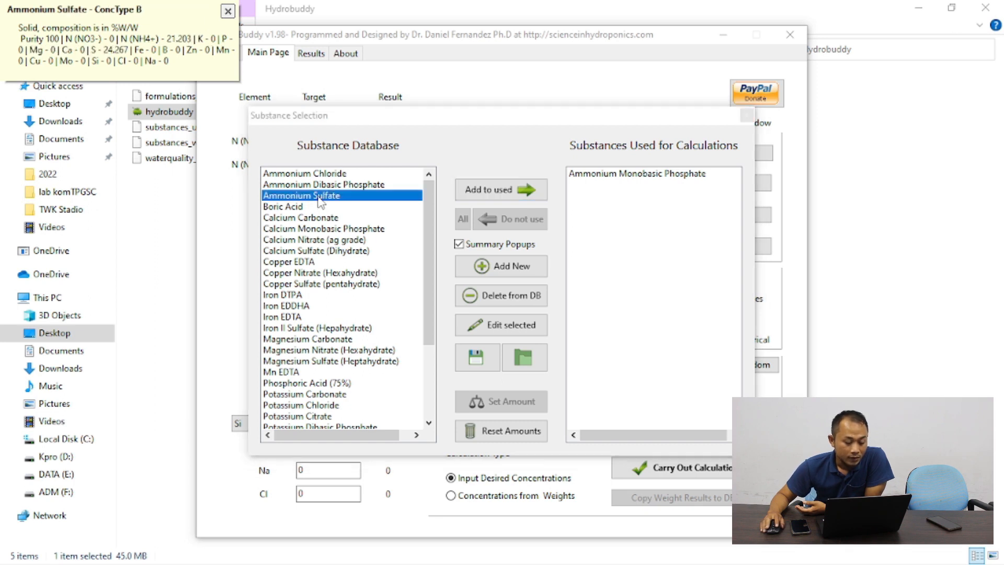
pyautogui.click(475, 192)
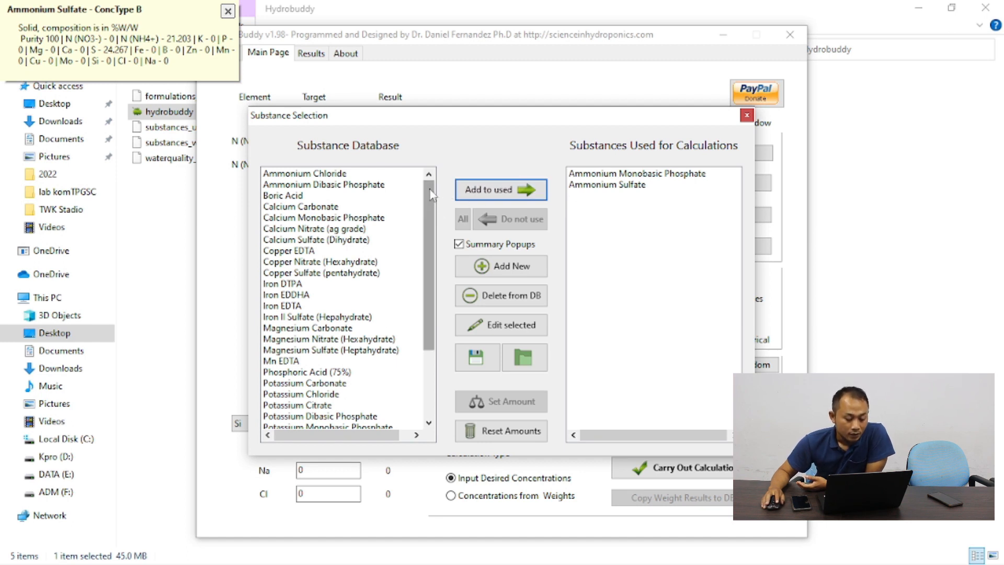
pyautogui.click(656, 174)
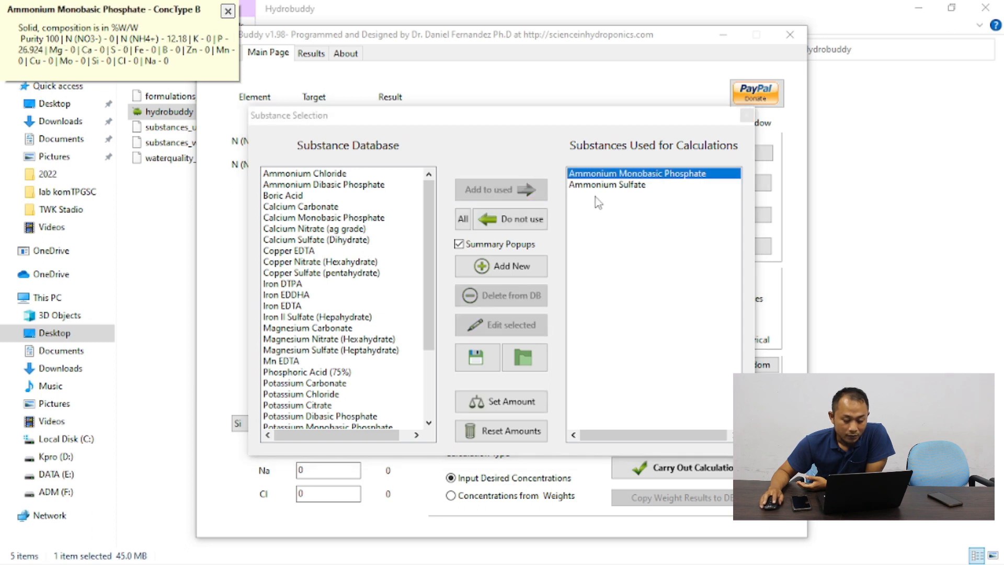
pyautogui.click(618, 186)
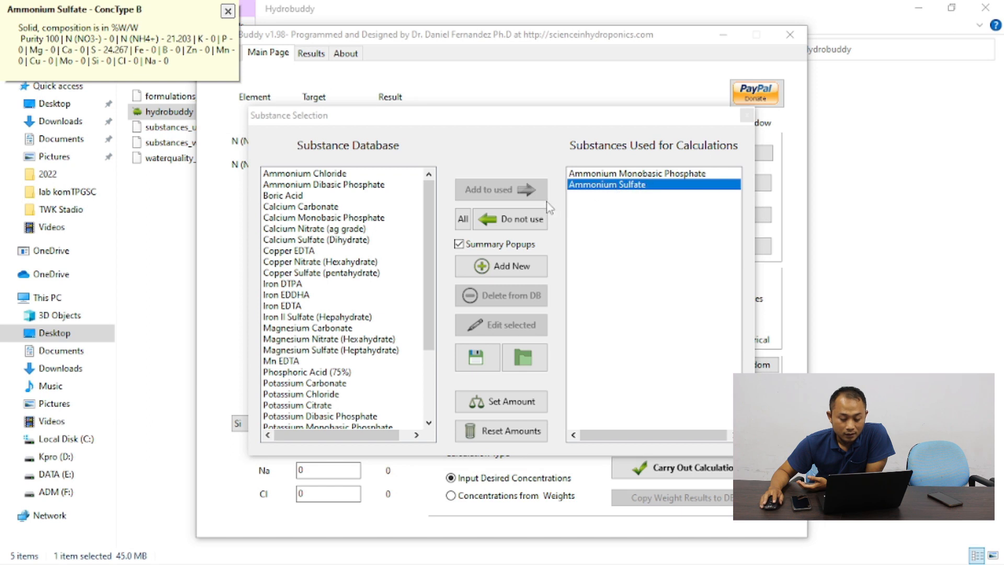
pyautogui.click(508, 220)
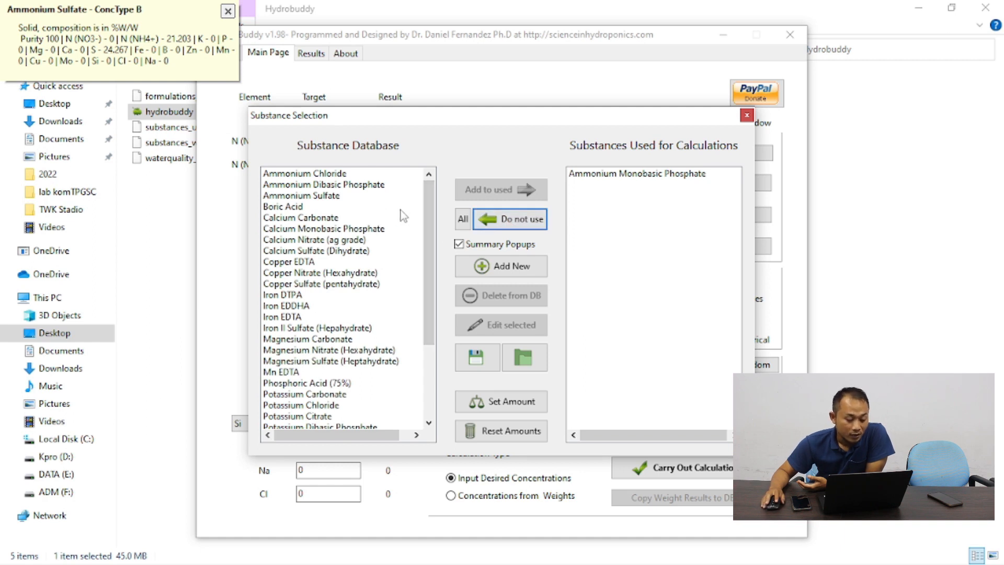
# Add Magnesium Sulfate (Heptahydrate) and Calcium Nitrate (ag grade) to the substances used for calculations.
pyautogui.click(331, 361)
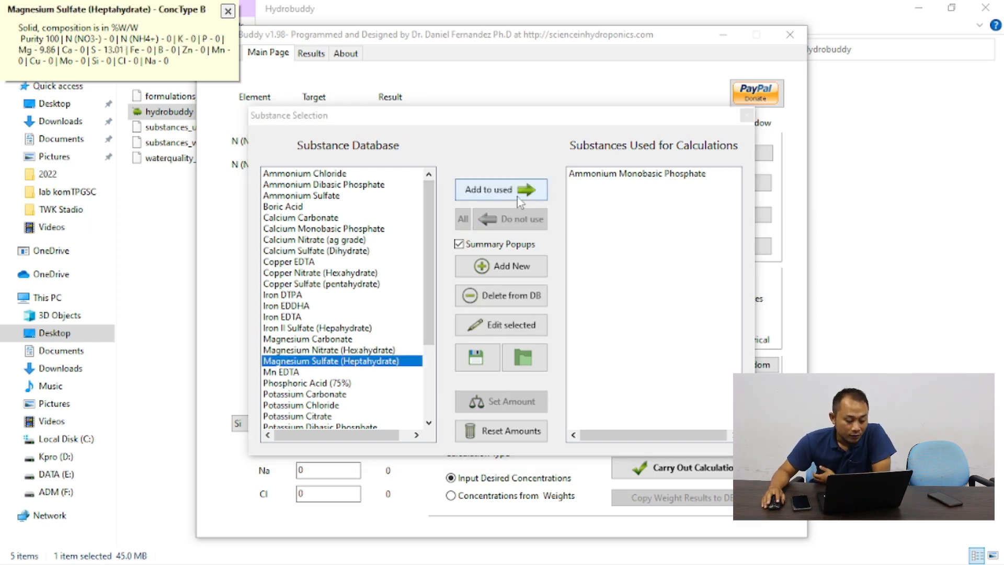
pyautogui.click(521, 193)
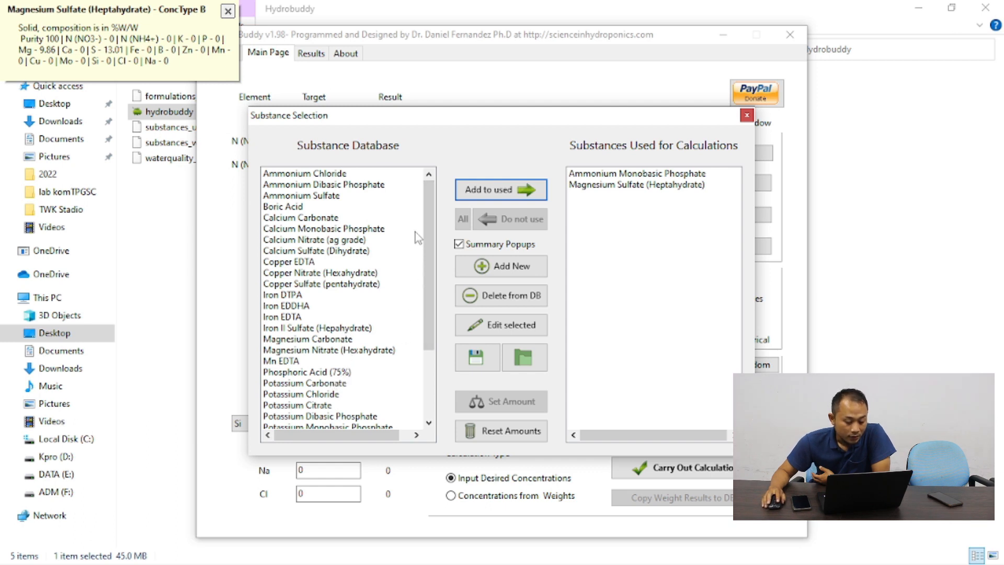
pyautogui.click(341, 240)
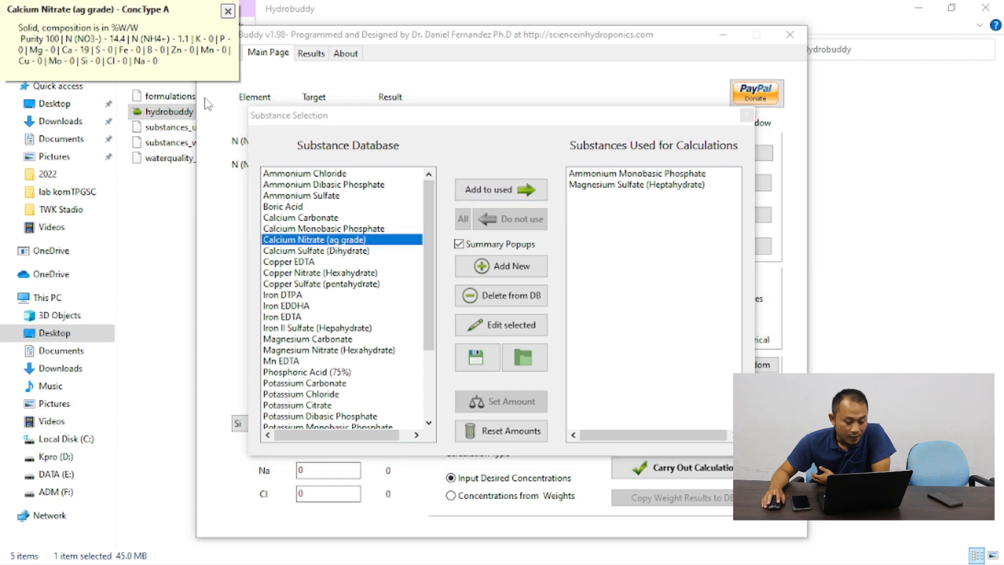
pyautogui.click(486, 189)
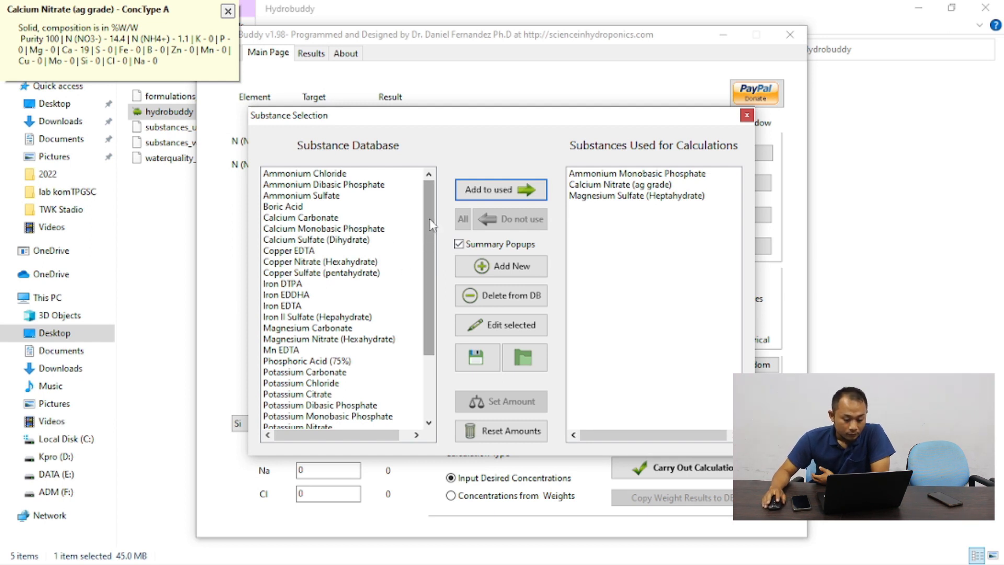
# Review the composition details of Potassium Nitrate and add it to the substances used for calculations.
pyautogui.moveTo(432, 231); pyautogui.dragTo(425, 275)
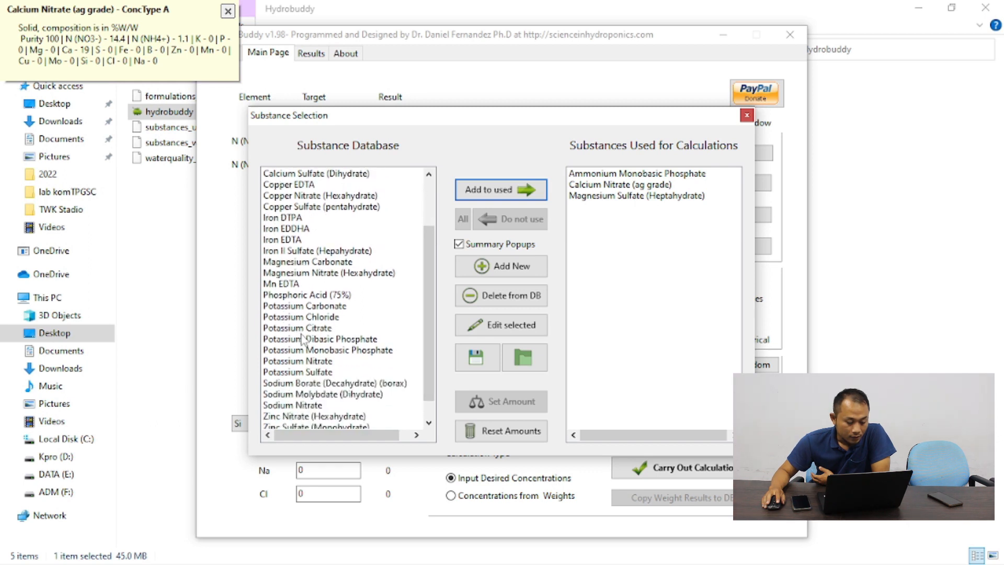
pyautogui.click(313, 362)
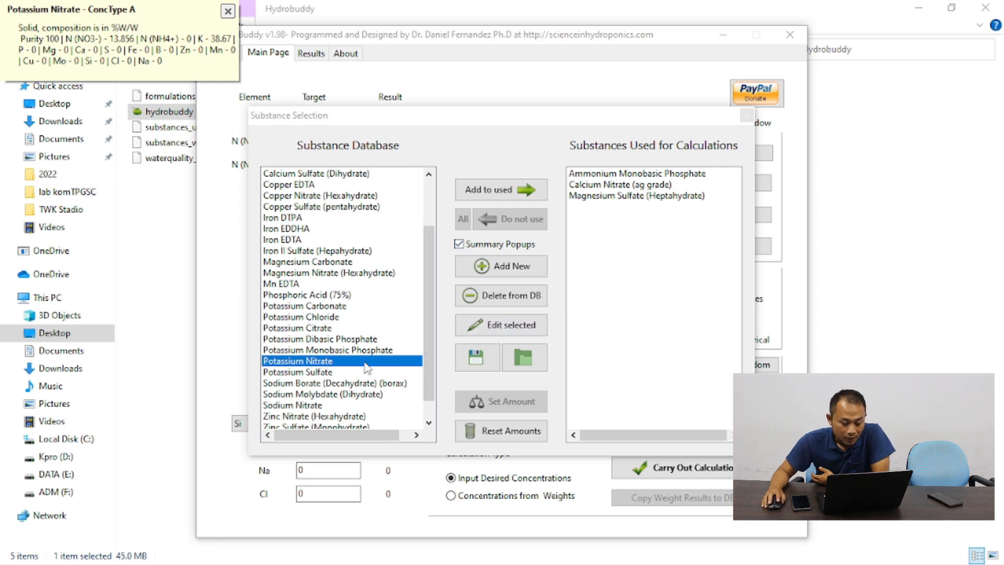
pyautogui.click(498, 325)
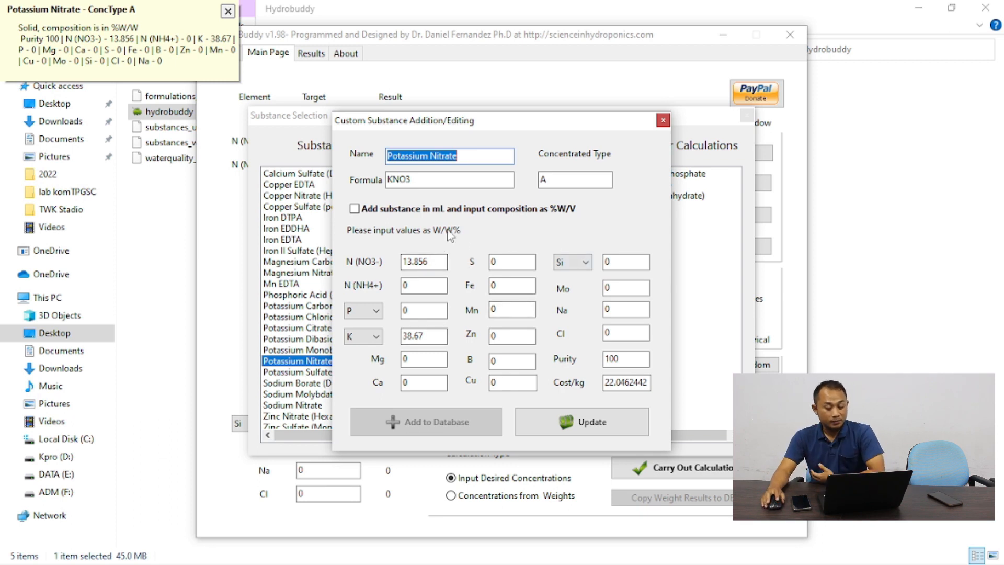
pyautogui.click(663, 121)
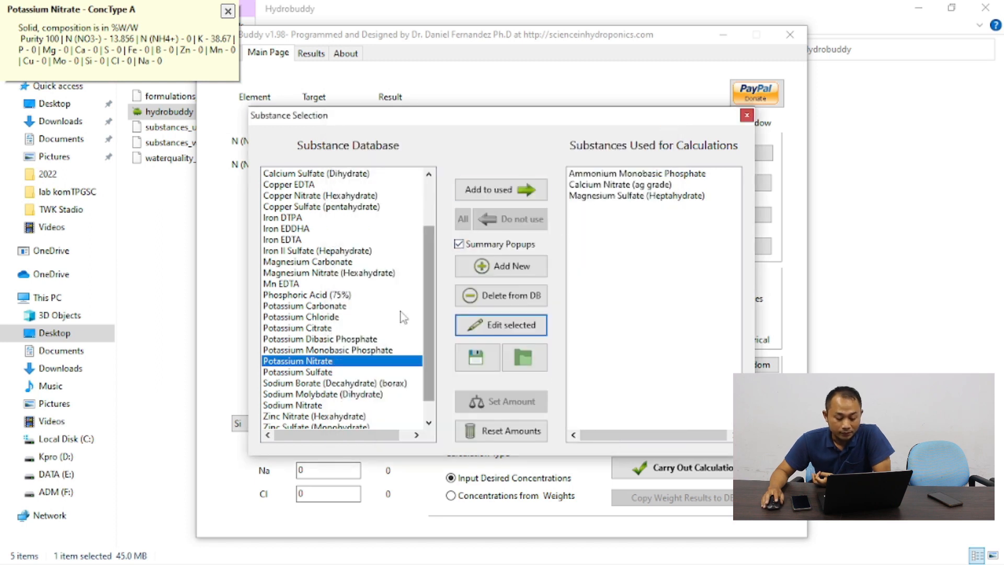
pyautogui.click(522, 194)
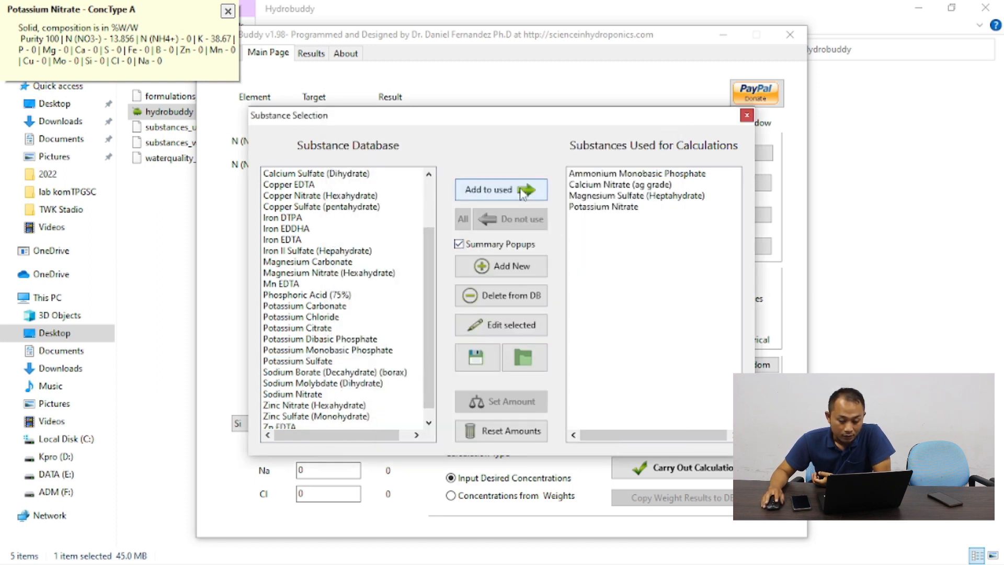
pyautogui.click(579, 208)
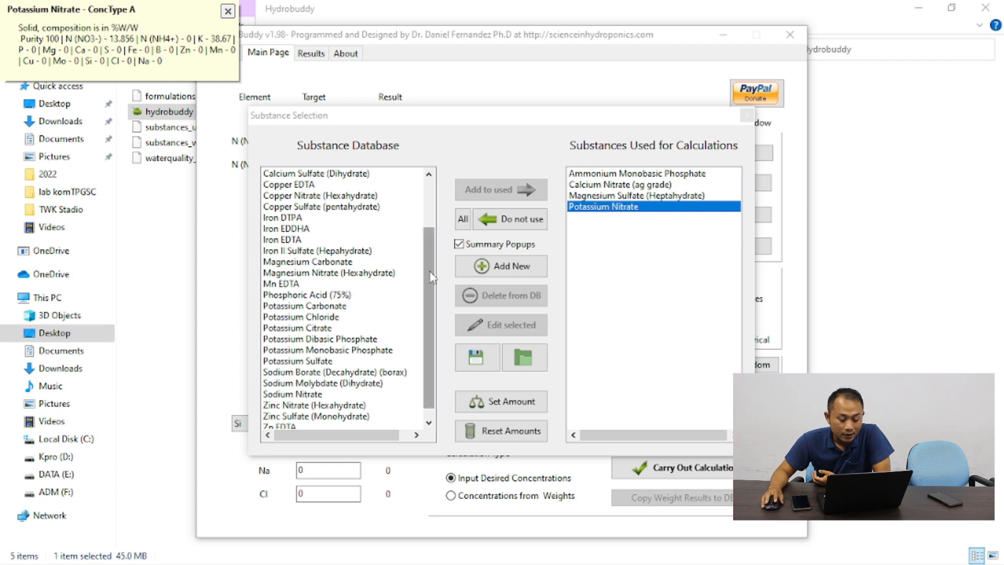
# Check the composition and concentrated type of Potassium Monobasic Phosphate and add it to the used substances.
pyautogui.moveTo(428, 269)
pyautogui.mouseDown()
pyautogui.moveTo(429, 305)
pyautogui.moveTo(428, 243)
pyautogui.moveTo(429, 254)
pyautogui.mouseUp()
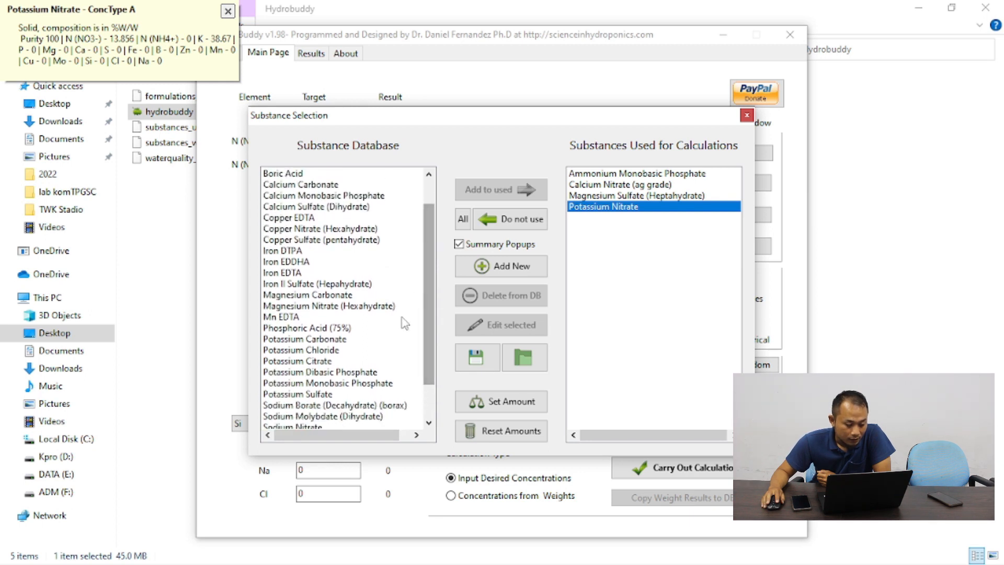
pyautogui.click(373, 385)
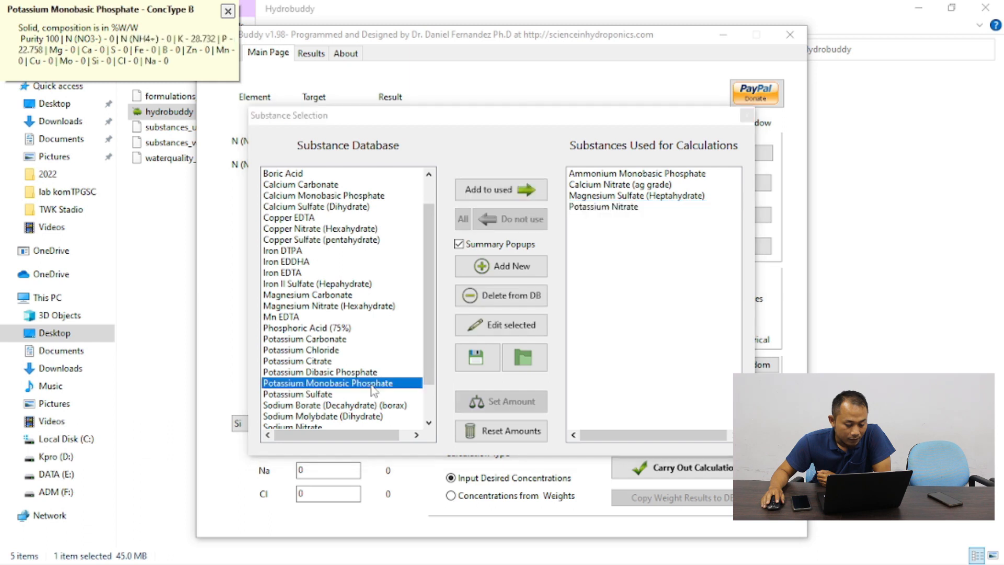
pyautogui.click(533, 325)
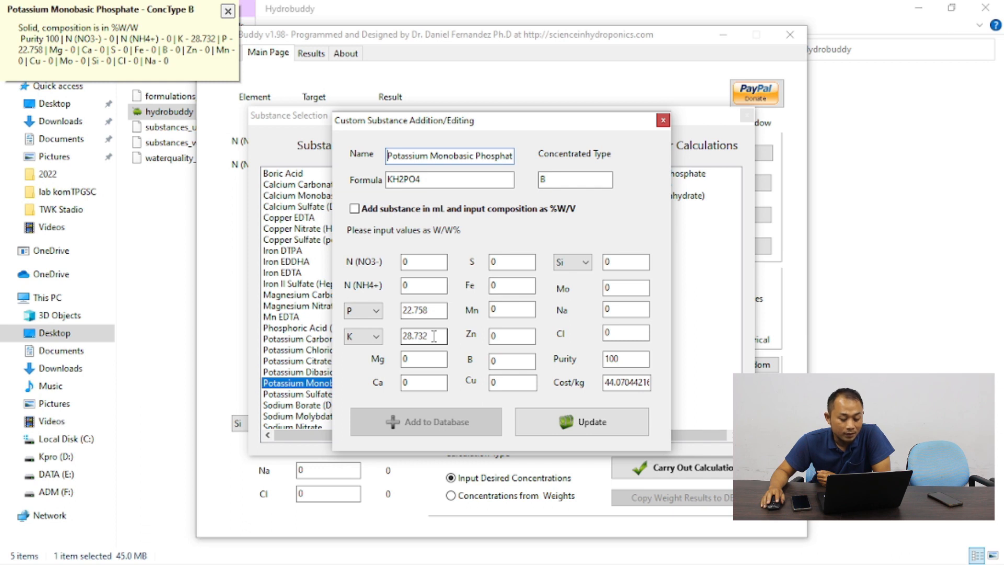
pyautogui.doubleClick(550, 179)
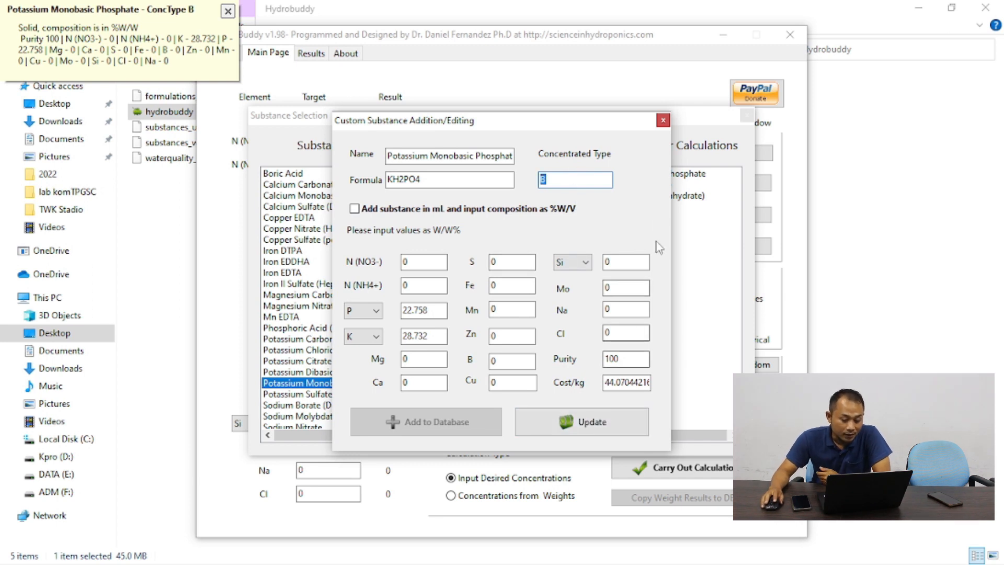
pyautogui.click(663, 120)
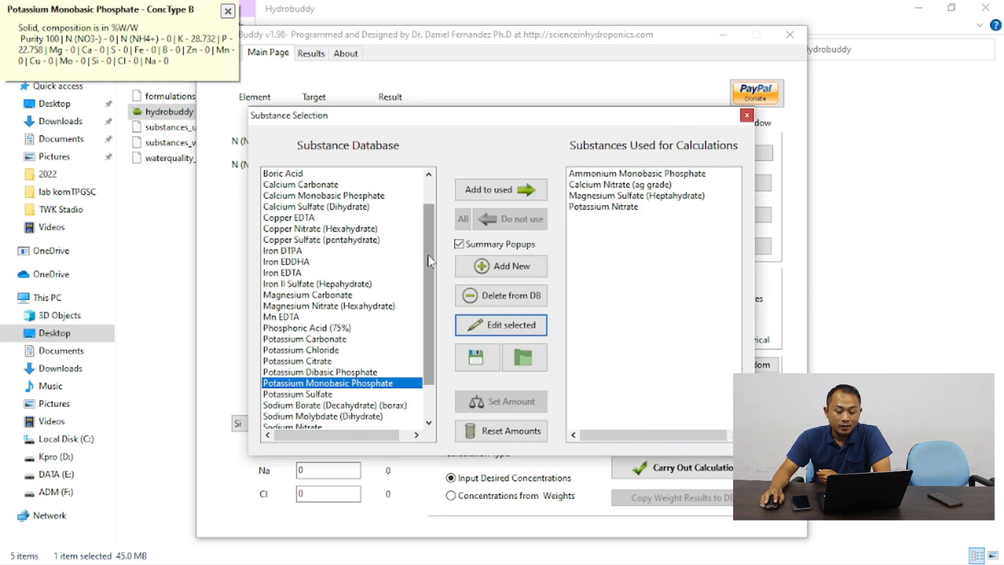
pyautogui.click(506, 195)
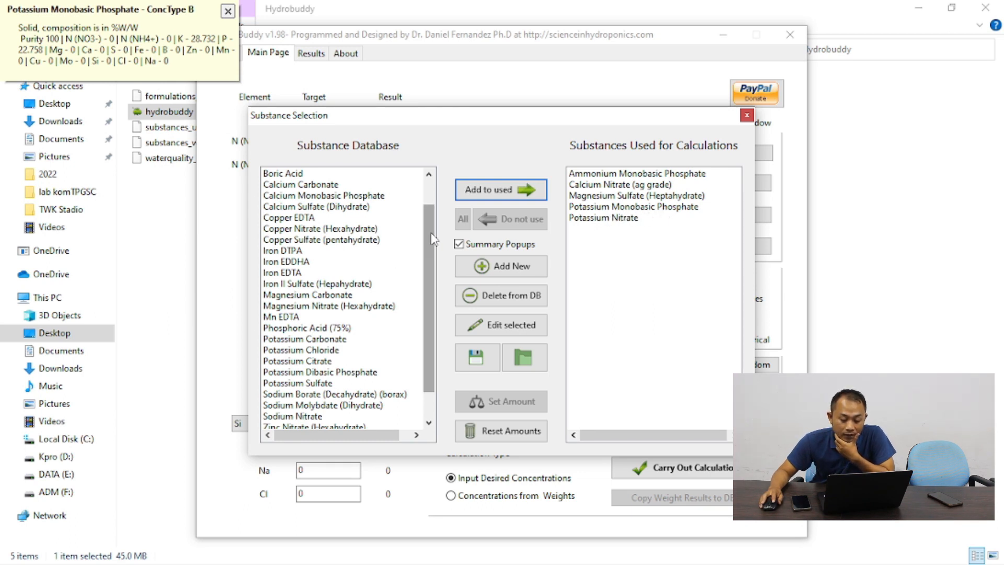
# Check the concentrated type of Potassium Sulfate and add it to the used substances.
pyautogui.moveTo(428, 229); pyautogui.dragTo(421, 250)
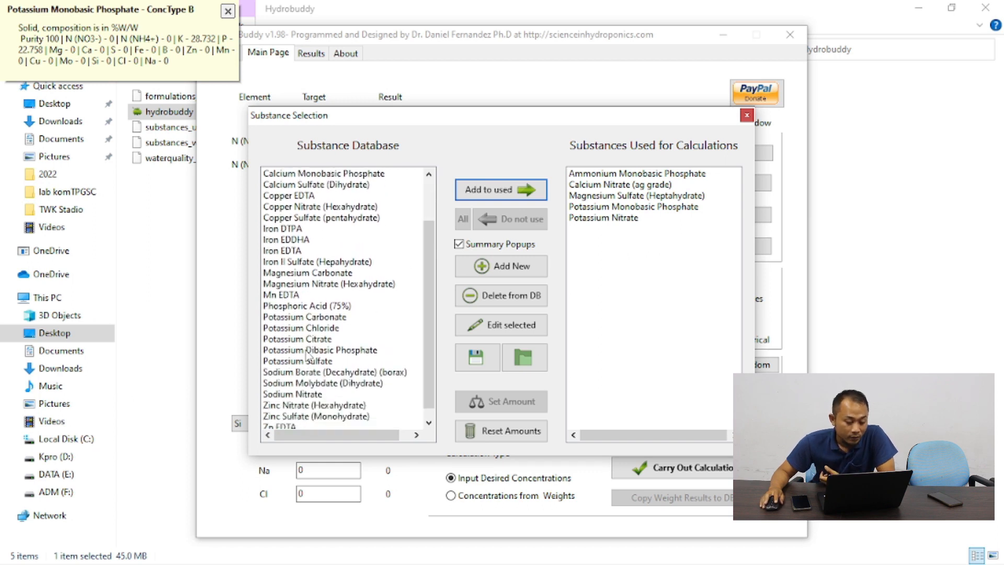
pyautogui.click(323, 362)
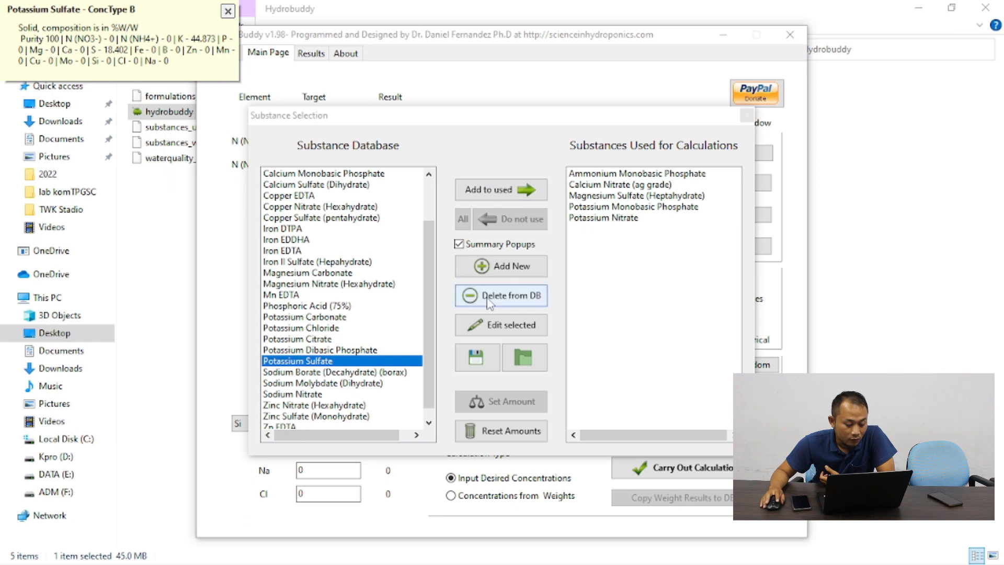
pyautogui.click(485, 325)
pyautogui.doubleClick(566, 180)
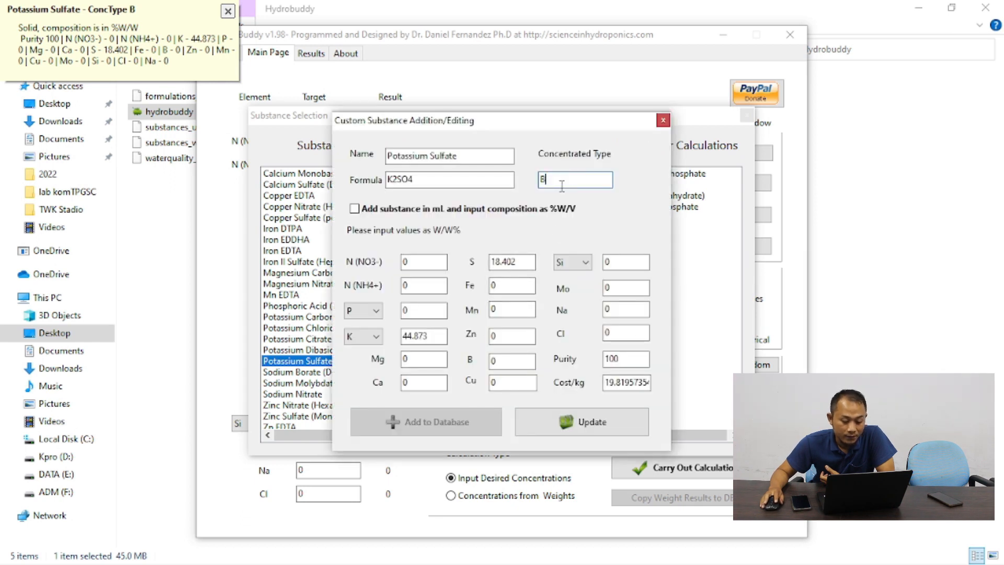
pyautogui.click(663, 123)
pyautogui.click(529, 190)
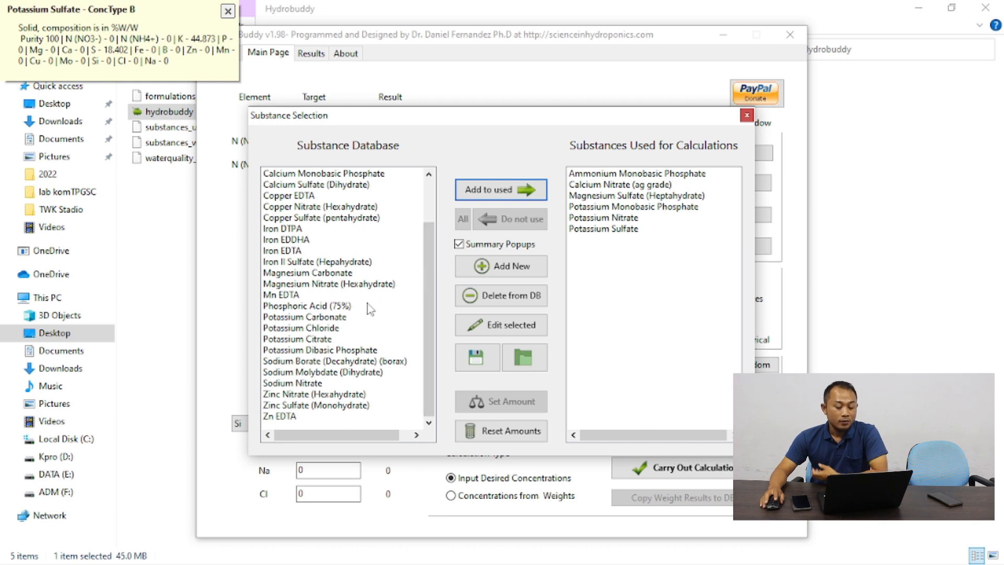
# Start a new custom substance named Librel BMX with an empty formula and concentrated type B.
pyautogui.moveTo(436, 244); pyautogui.dragTo(429, 290)
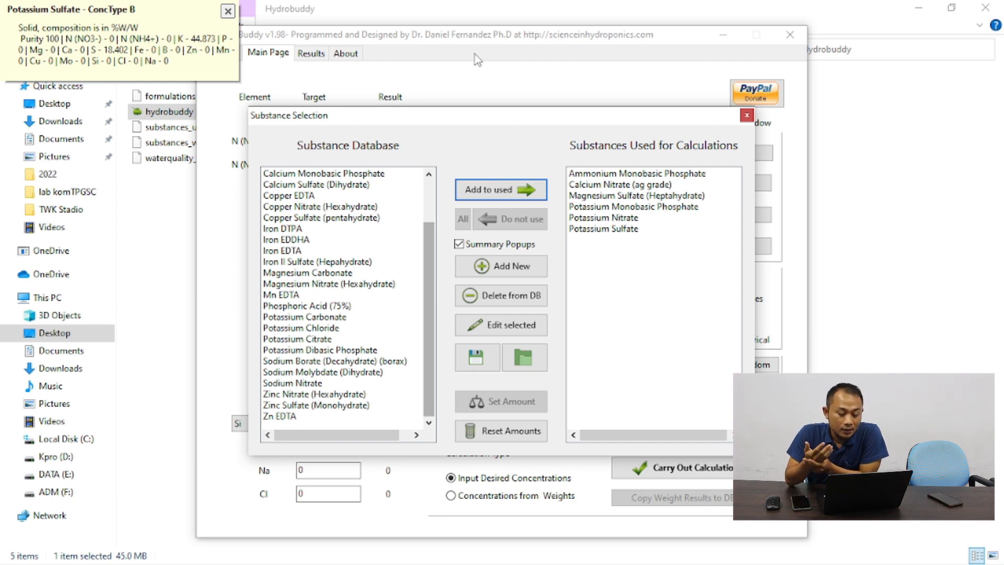
pyautogui.moveTo(432, 261); pyautogui.dragTo(432, 212)
pyautogui.click(512, 266)
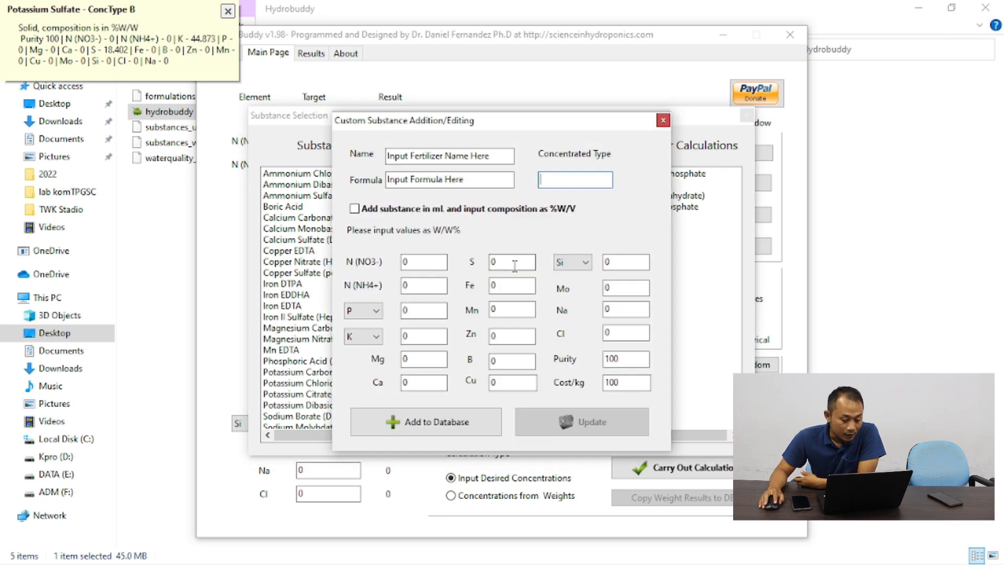
pyautogui.moveTo(502, 155); pyautogui.dragTo(365, 157)
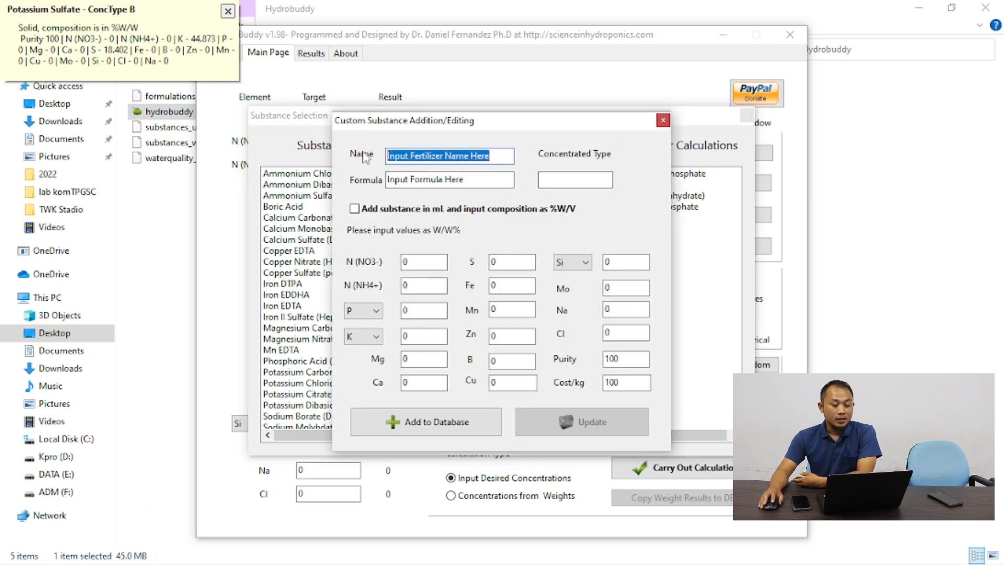
pyautogui.write('Librel BMX')
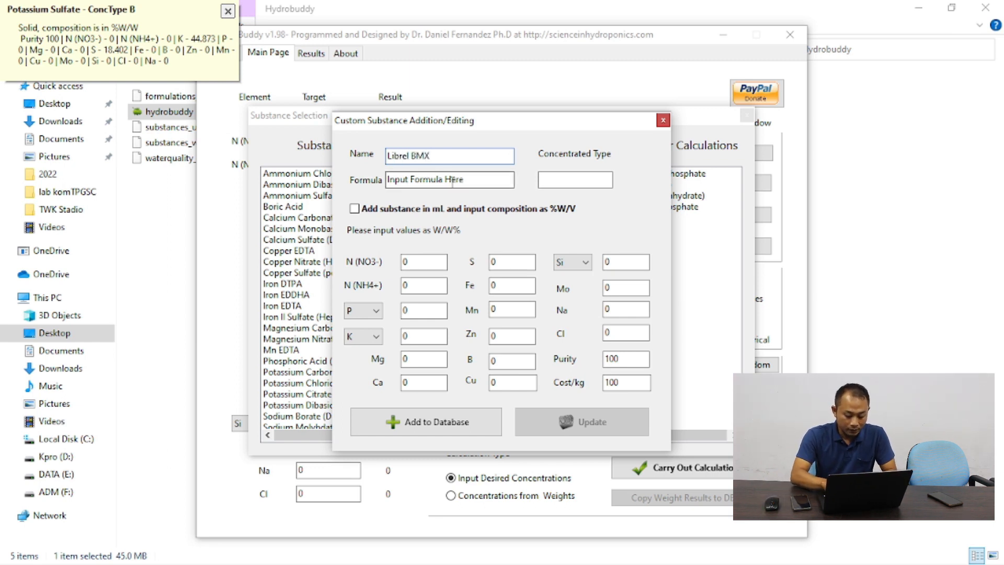
pyautogui.moveTo(471, 179); pyautogui.dragTo(356, 184)
pyautogui.press('BackSpace')
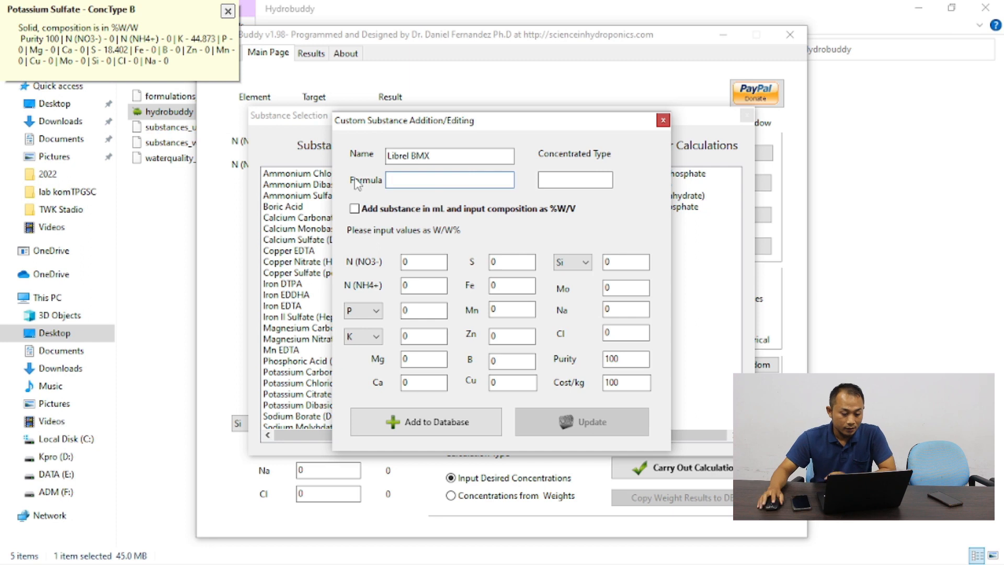
pyautogui.click(570, 180)
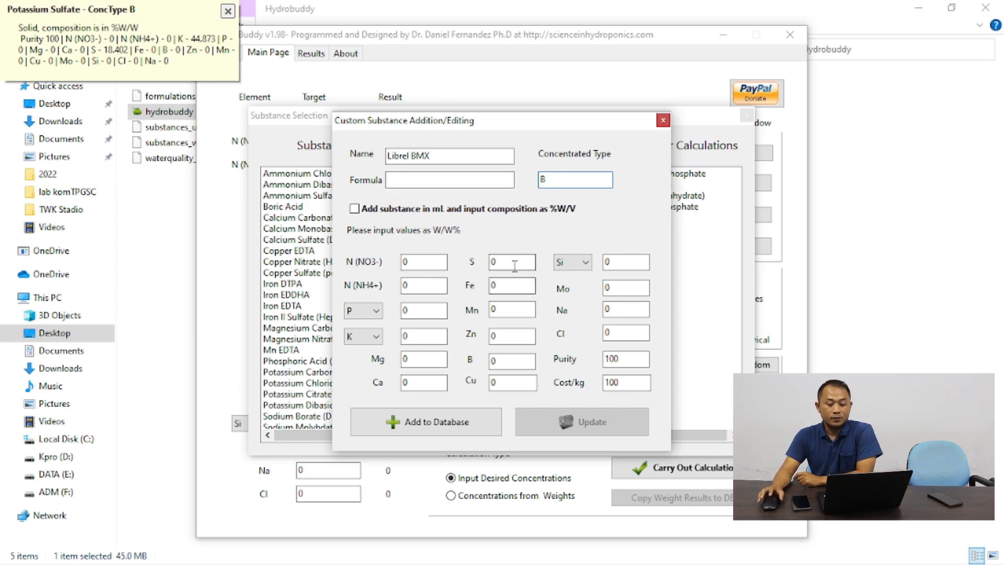
# Switch to Tokopedia in the browser, open the 100 gram Librel BMX listing and read its full nutrient composition.
pyautogui.click(920, 11)
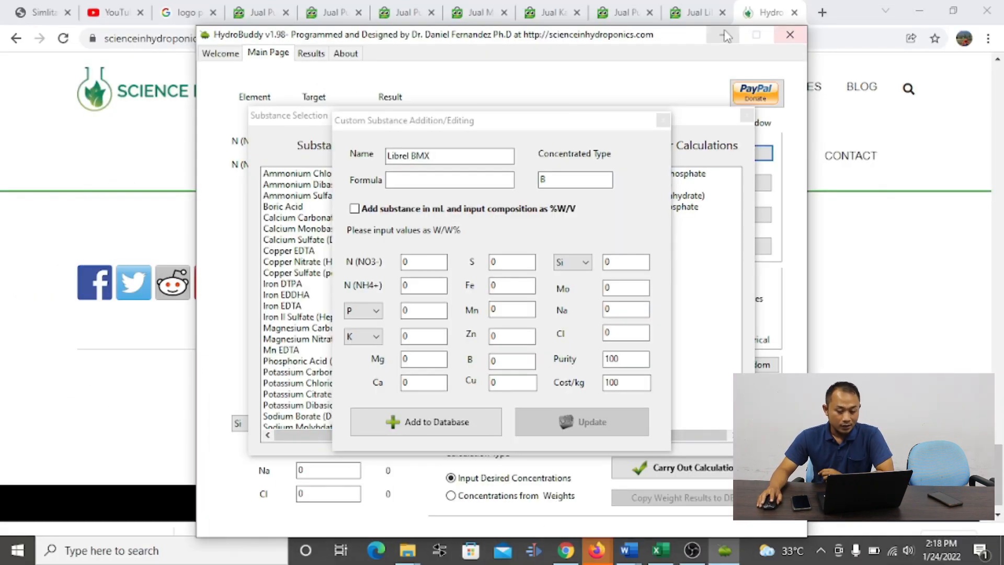
pyautogui.click(690, 12)
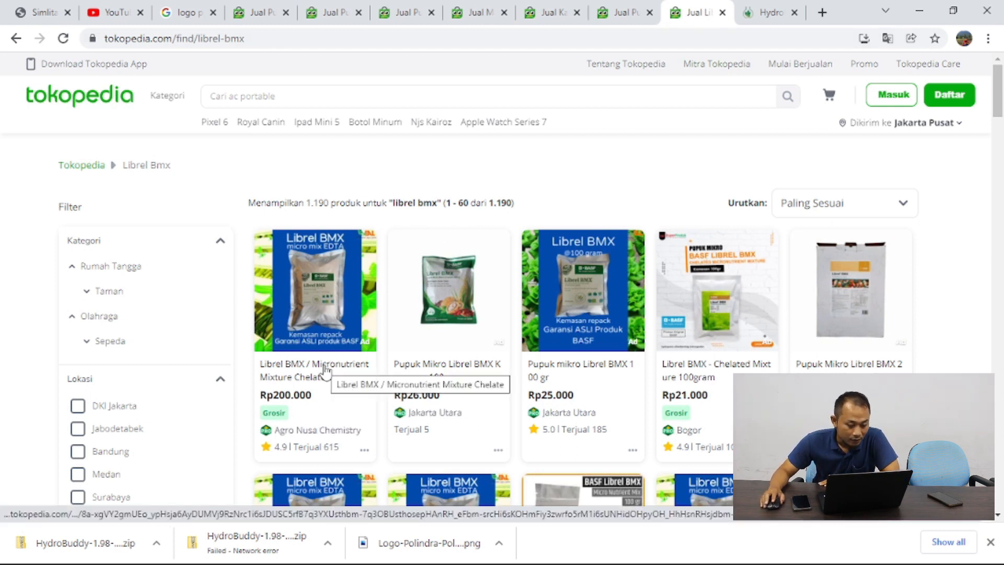
pyautogui.click(450, 368)
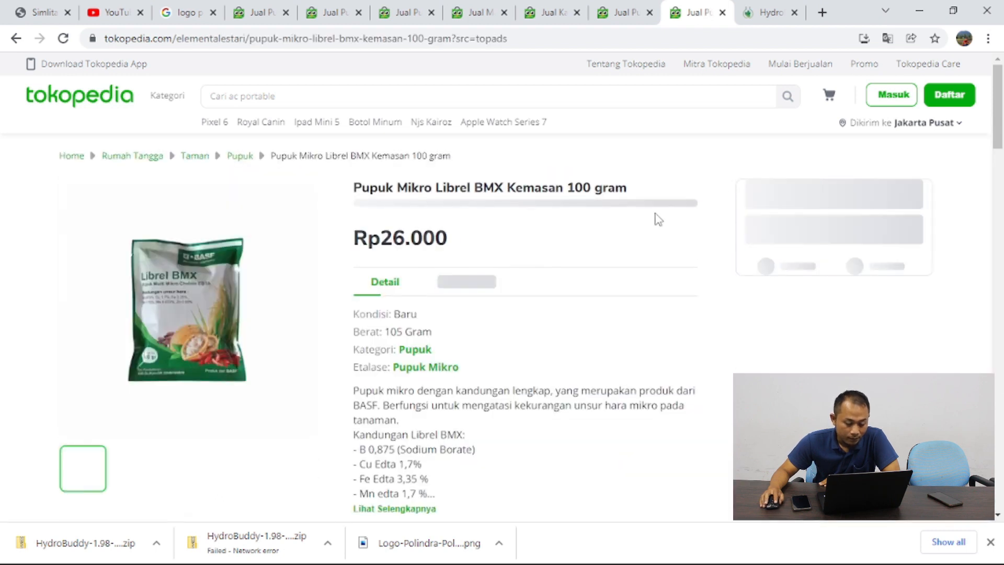
pyautogui.scroll(-2, 491, 428)
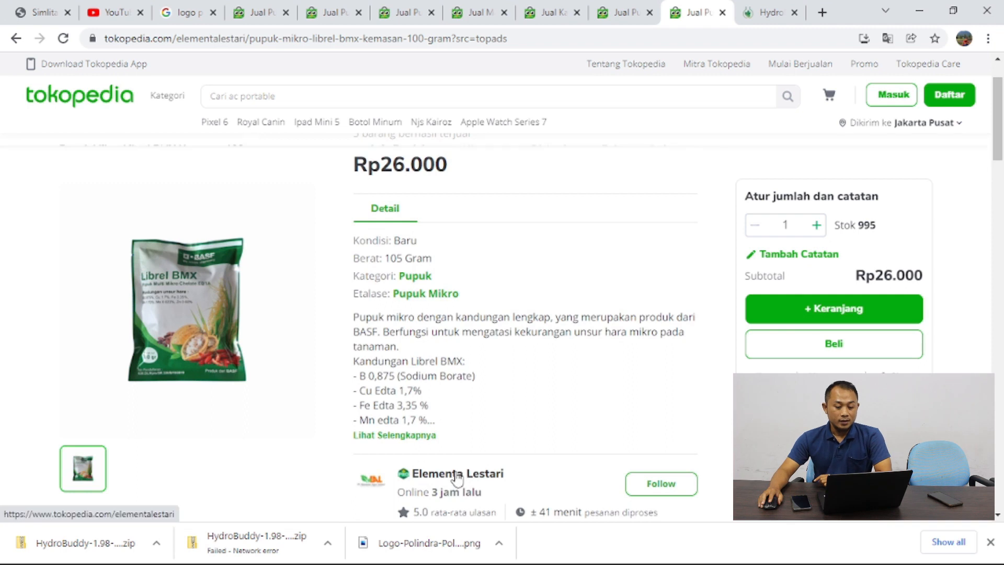
pyautogui.click(423, 436)
pyautogui.scroll(2, 368, 377)
pyautogui.scroll(-4, 387, 366)
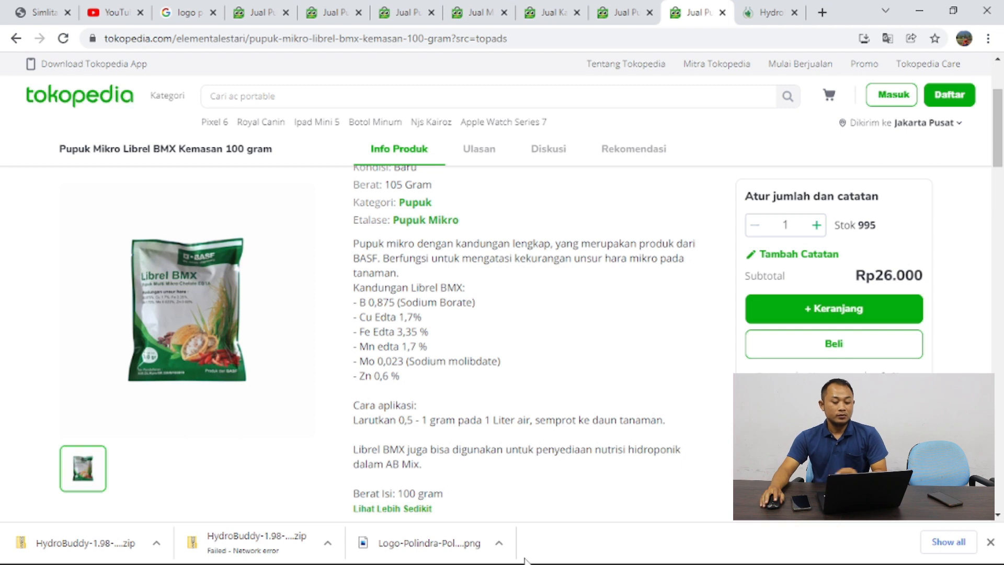
pyautogui.click(392, 508)
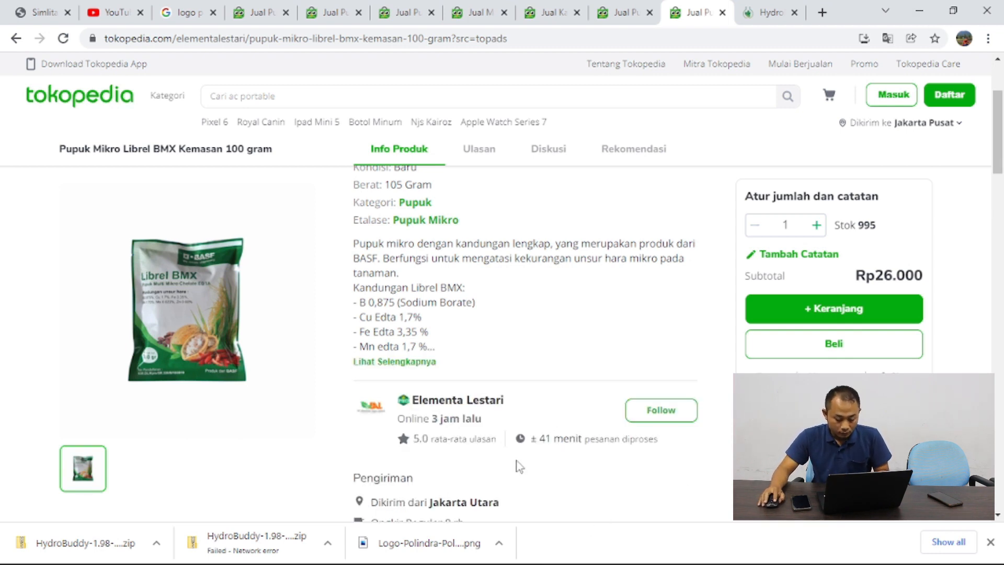
# Switch back to HydroBuddy and arrange its windows so the Librel BMX product description can be read beside them.
pyautogui.press('super')
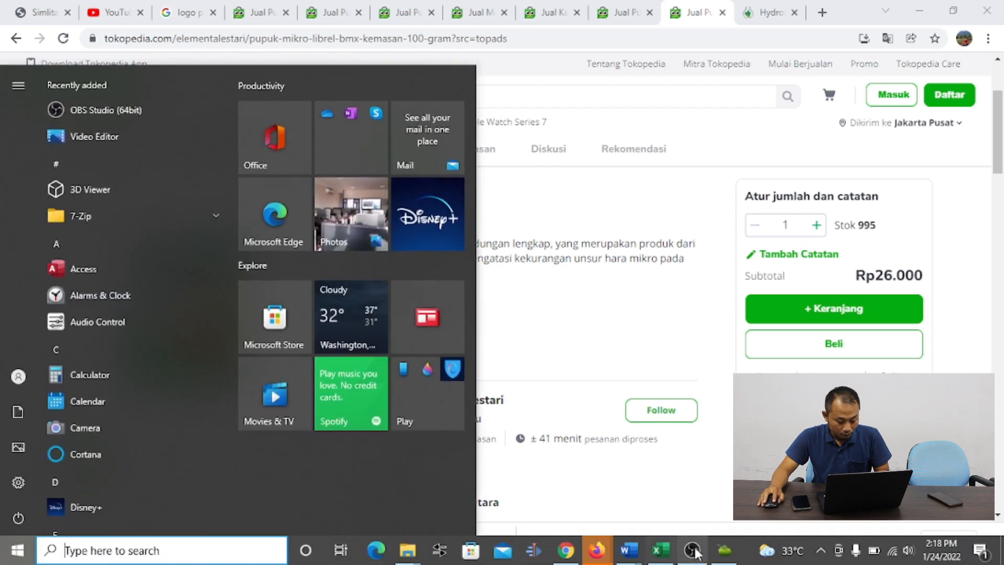
pyautogui.click(722, 554)
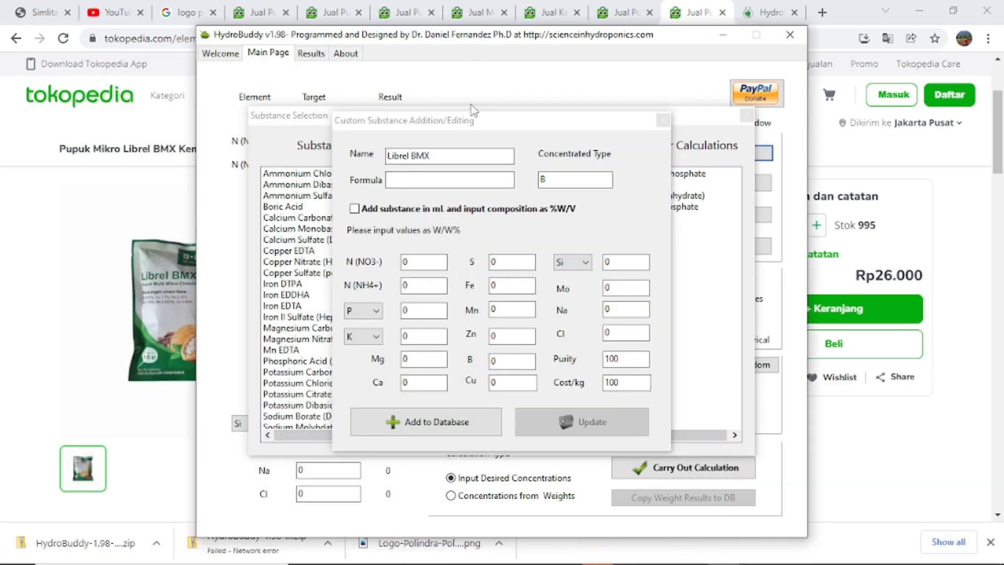
pyautogui.moveTo(458, 122); pyautogui.dragTo(578, 157)
pyautogui.moveTo(544, 40); pyautogui.dragTo(812, 43)
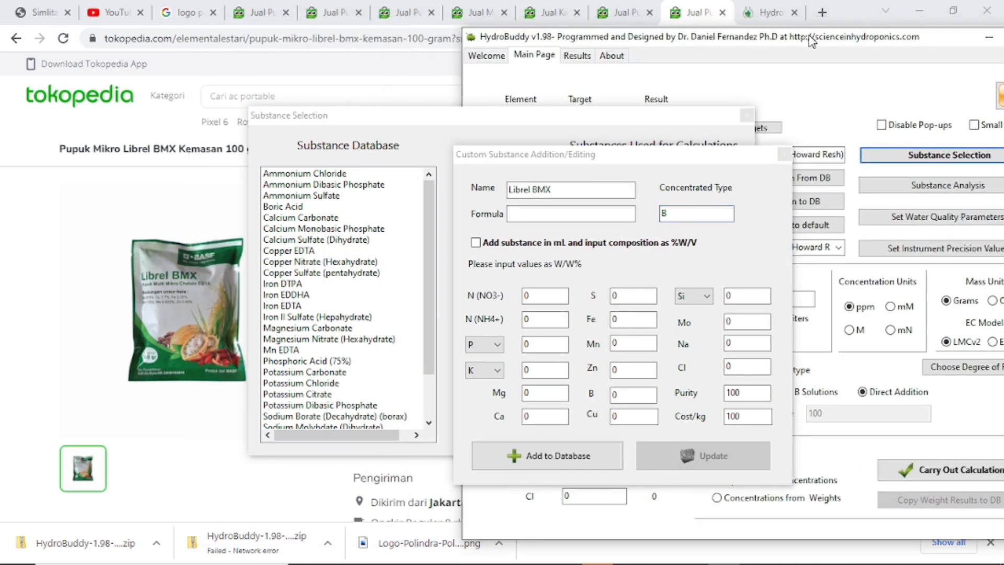
pyautogui.click(505, 122)
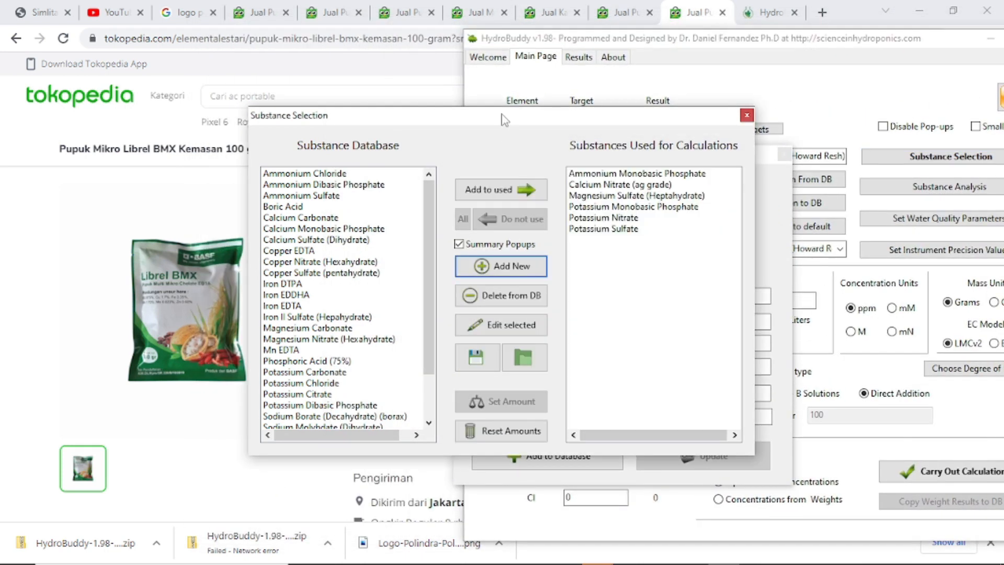
pyautogui.moveTo(503, 117); pyautogui.dragTo(756, 104)
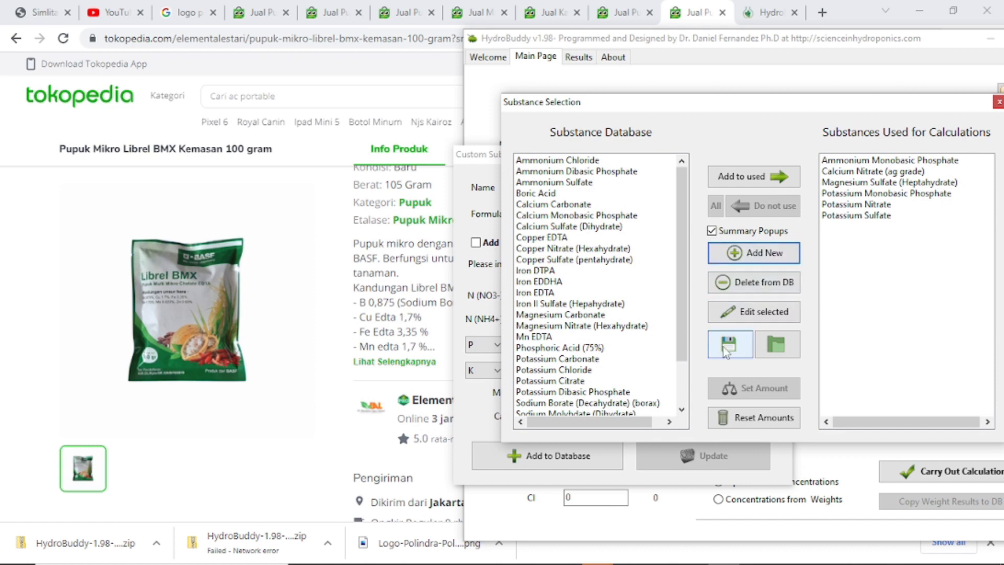
pyautogui.click(760, 255)
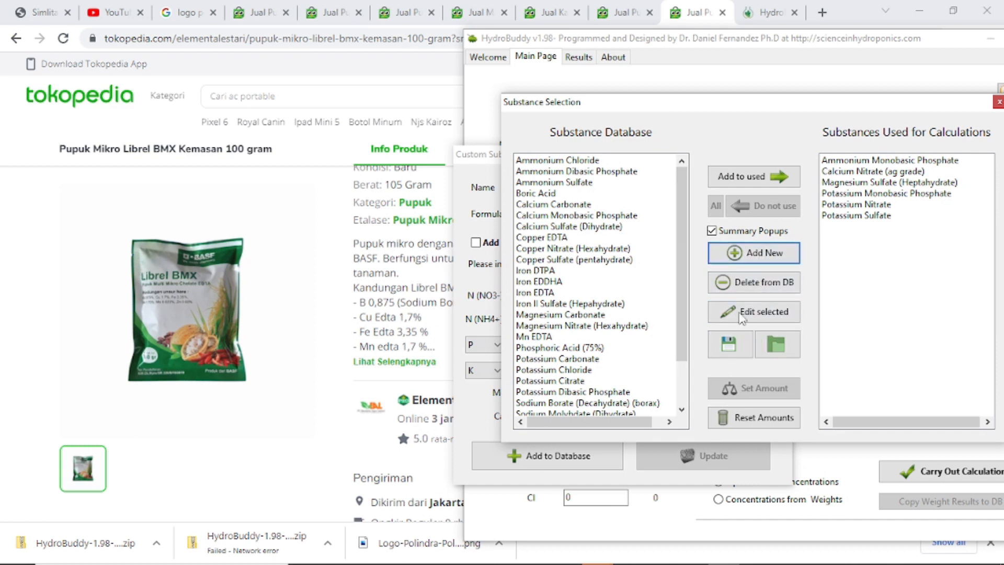
# In the custom substance form, set B to 0.875, Cu to 1.7, Fe to 3.35 and Mn to 1.7.
pyautogui.click(783, 474)
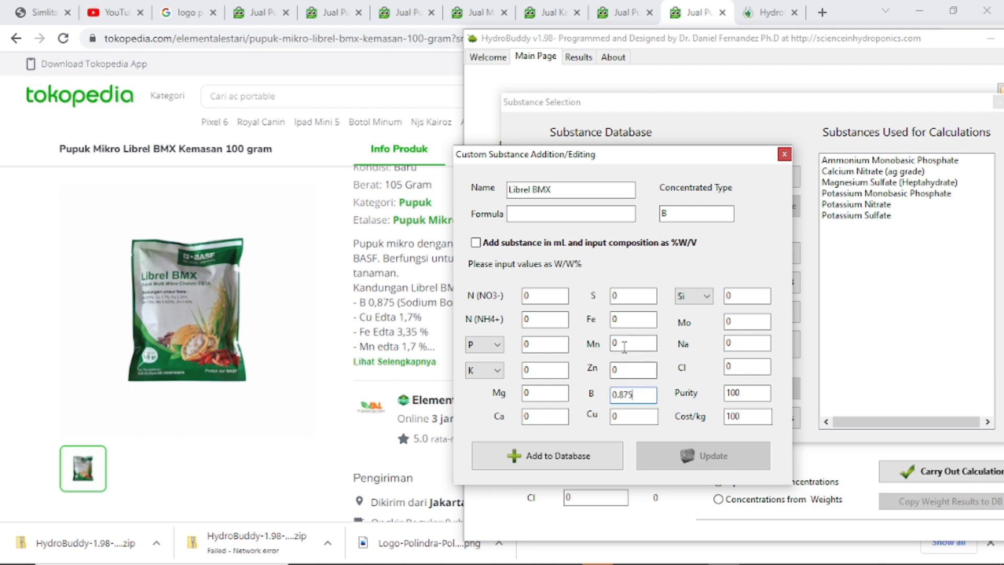
pyautogui.press('Tab')
pyautogui.moveTo(632, 317); pyautogui.dragTo(606, 315)
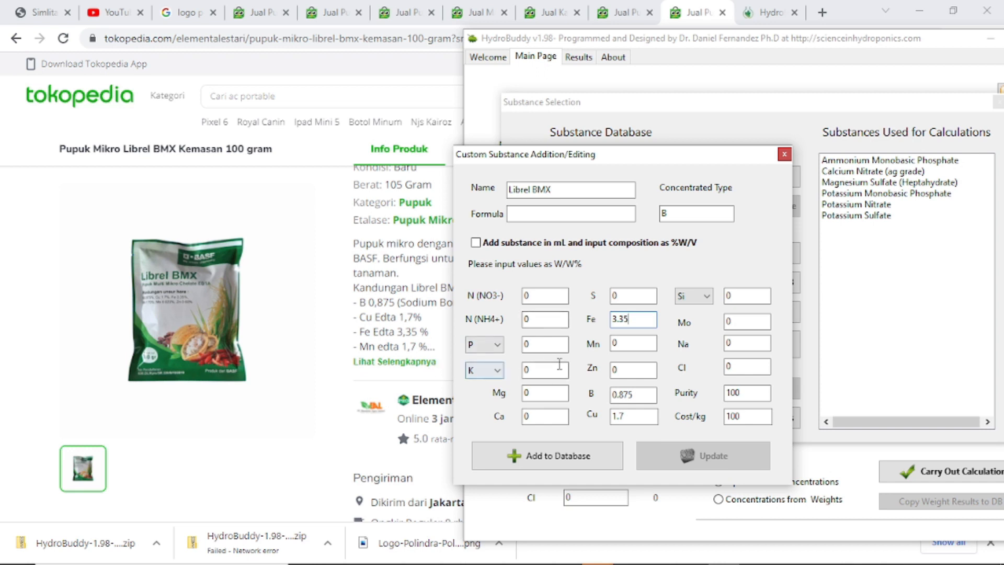
pyautogui.moveTo(623, 343); pyautogui.dragTo(609, 342)
# Expand the product description for the remaining composition, and set Mo to 0.023 and Zn to 0.6 for Librel BMX.
pyautogui.click(379, 362)
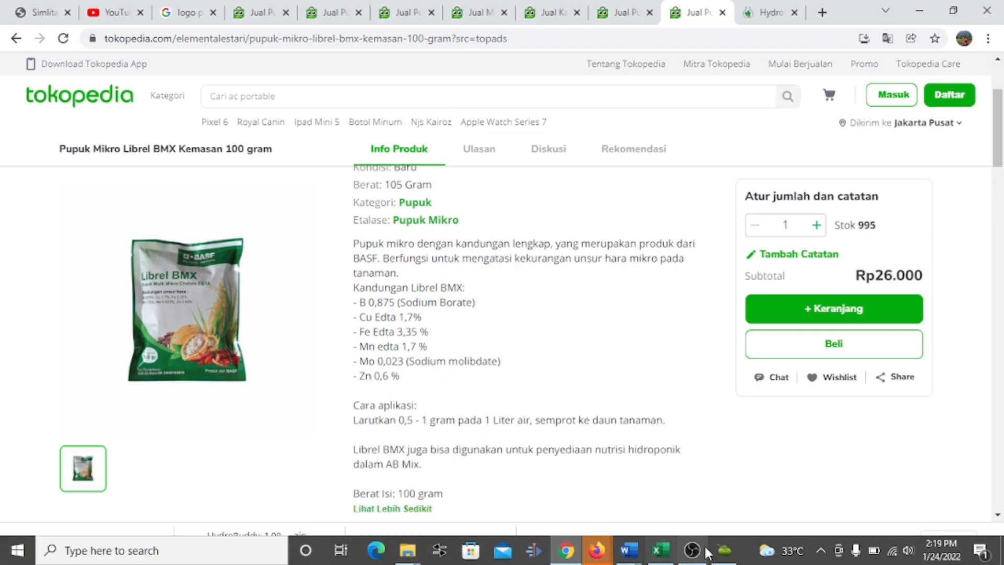
pyautogui.click(724, 550)
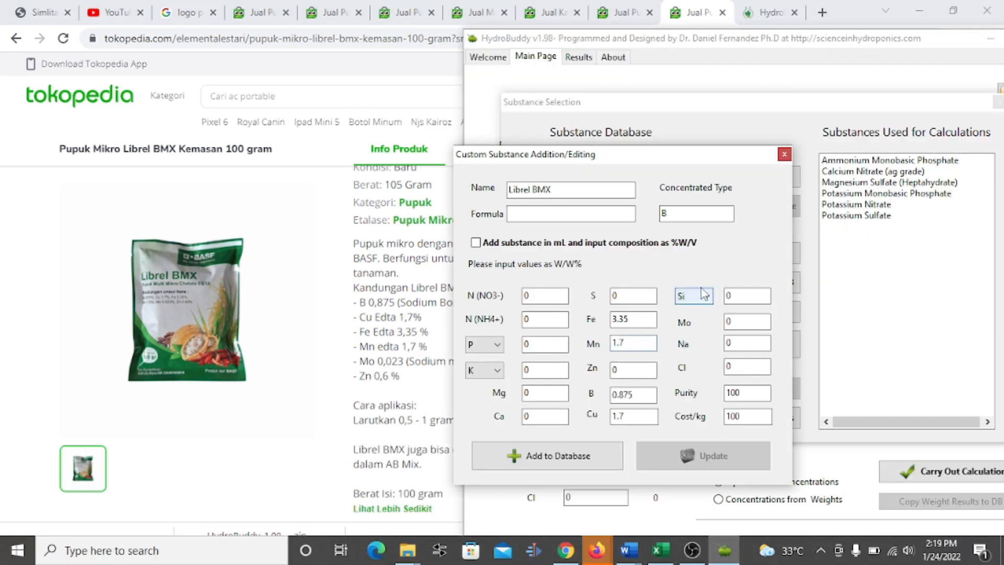
pyautogui.doubleClick(728, 322)
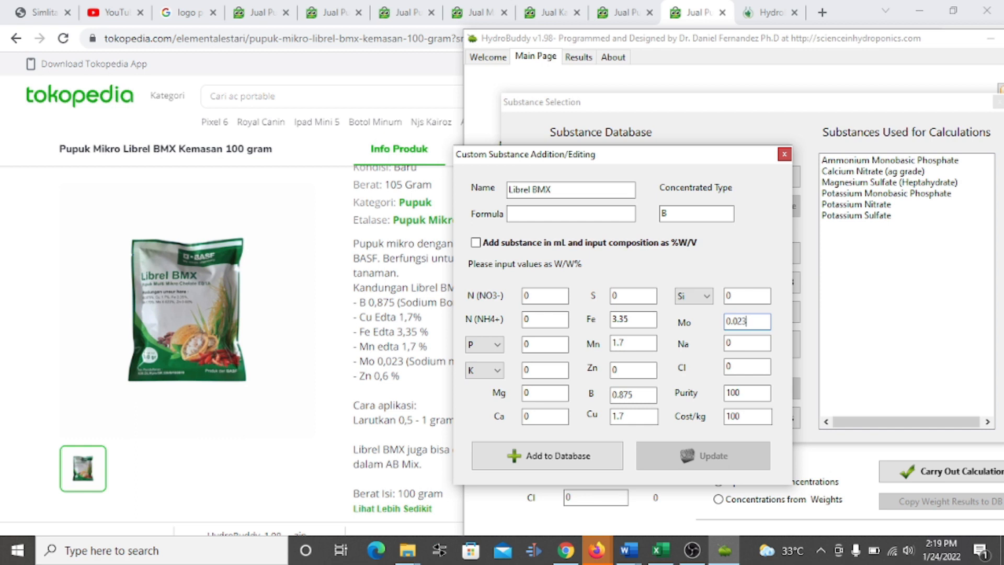
pyautogui.click(643, 370)
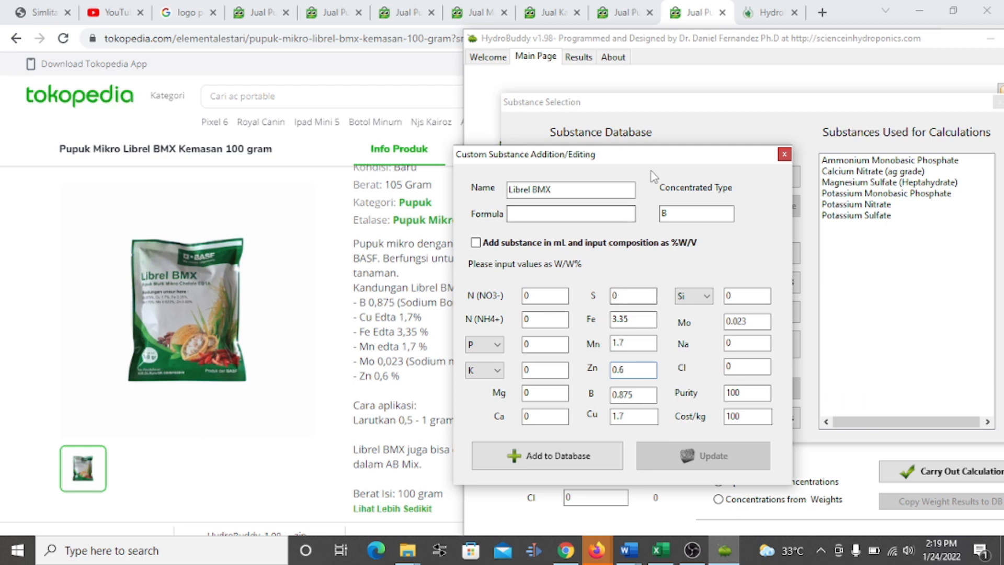
# Check the package weight, label and price of Librel BMX on the Tokopedia product page.
pyautogui.moveTo(655, 159); pyautogui.dragTo(708, 154)
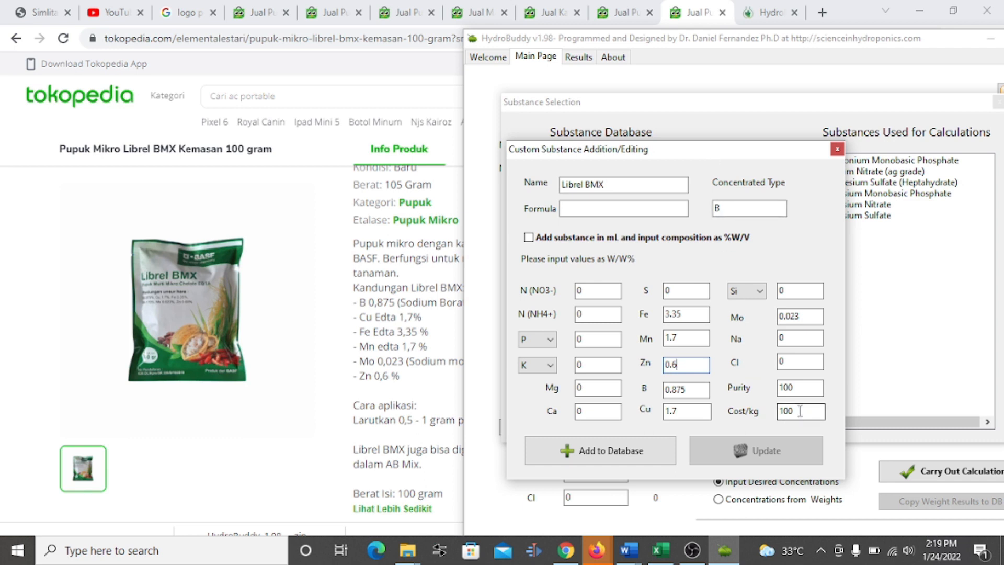
pyautogui.scroll(-3, 289, 318)
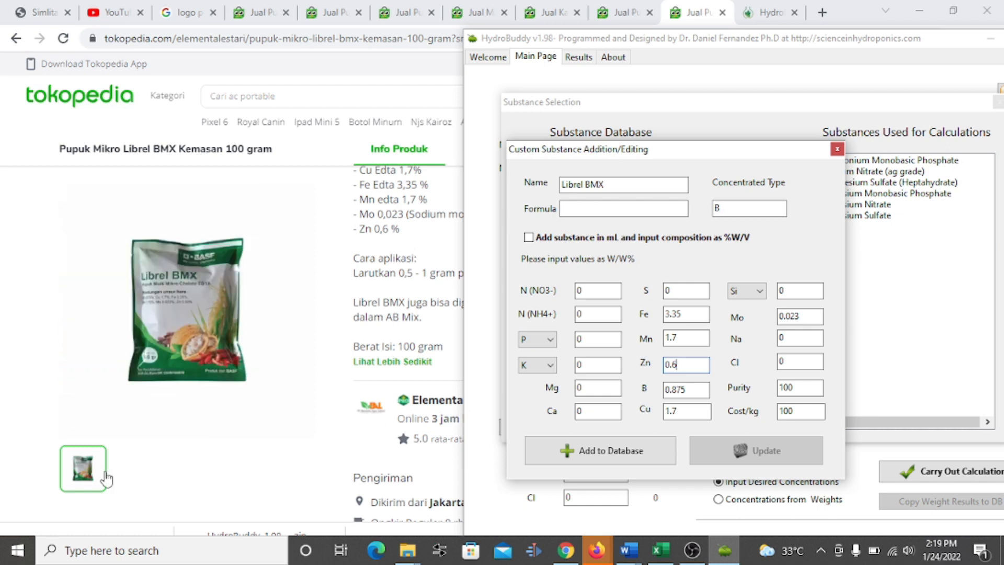
pyautogui.scroll(-1, 172, 327)
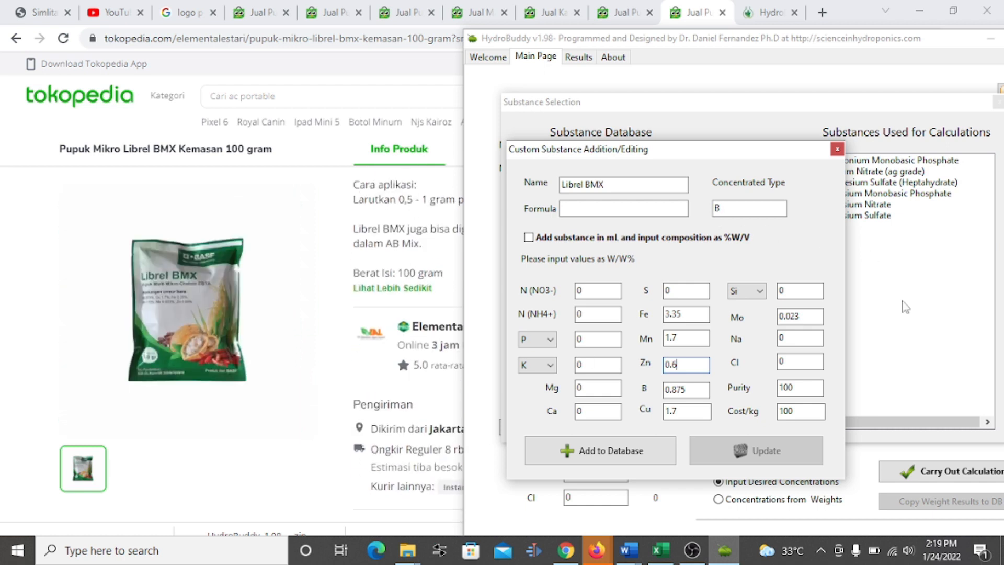
pyautogui.scroll(3, 413, 314)
pyautogui.scroll(-3, 419, 339)
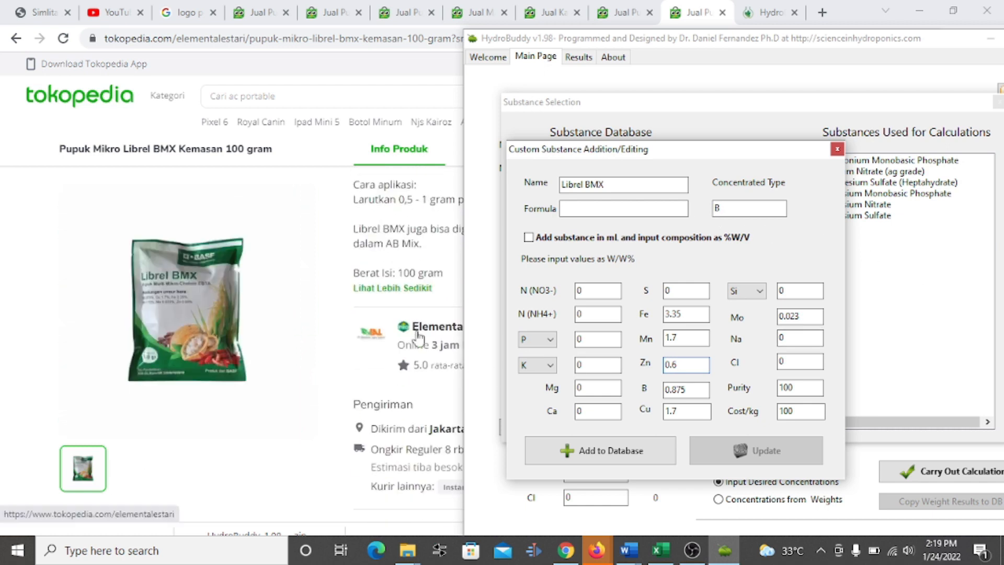
pyautogui.moveTo(272, 307)
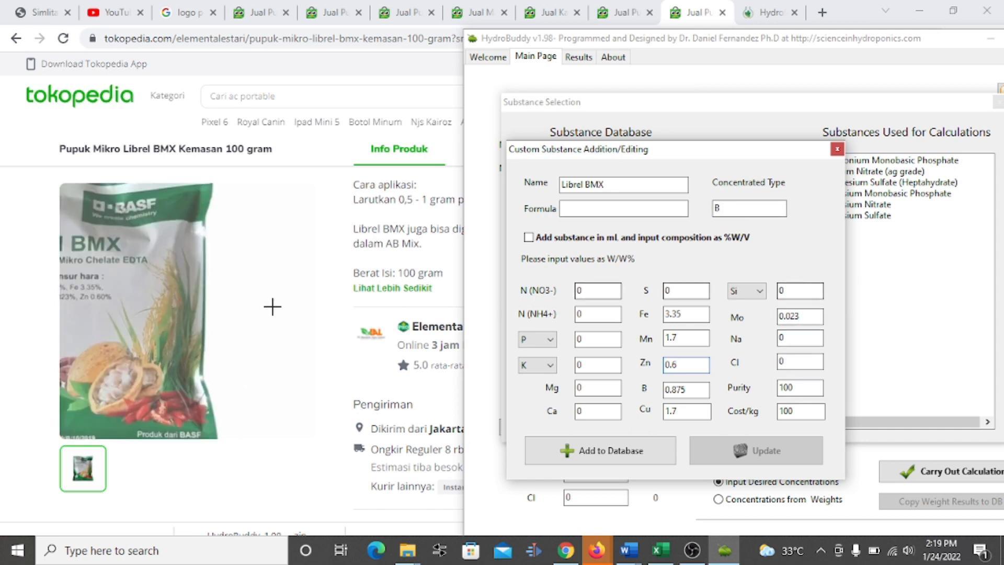
pyautogui.click(343, 253)
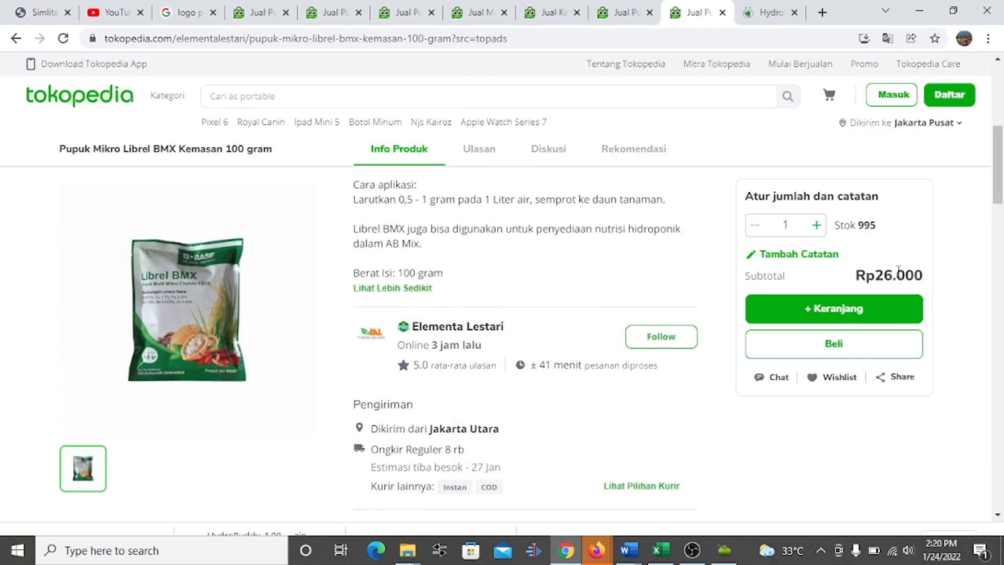
# Set the Librel BMX cost per kg to 260000 and add the substance to the database.
pyautogui.click(724, 551)
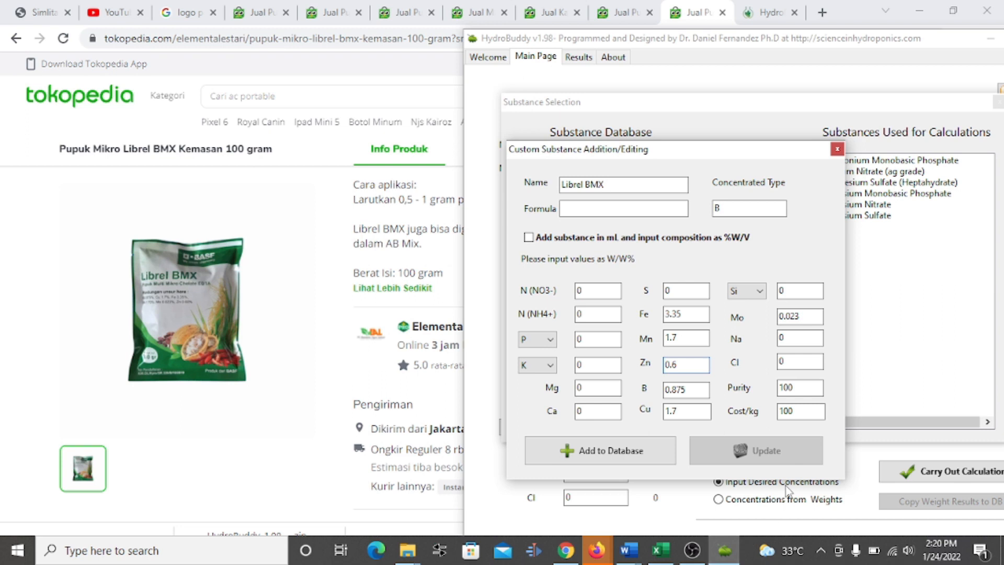
pyautogui.doubleClick(789, 411)
pyautogui.write('260000')
pyautogui.click(605, 458)
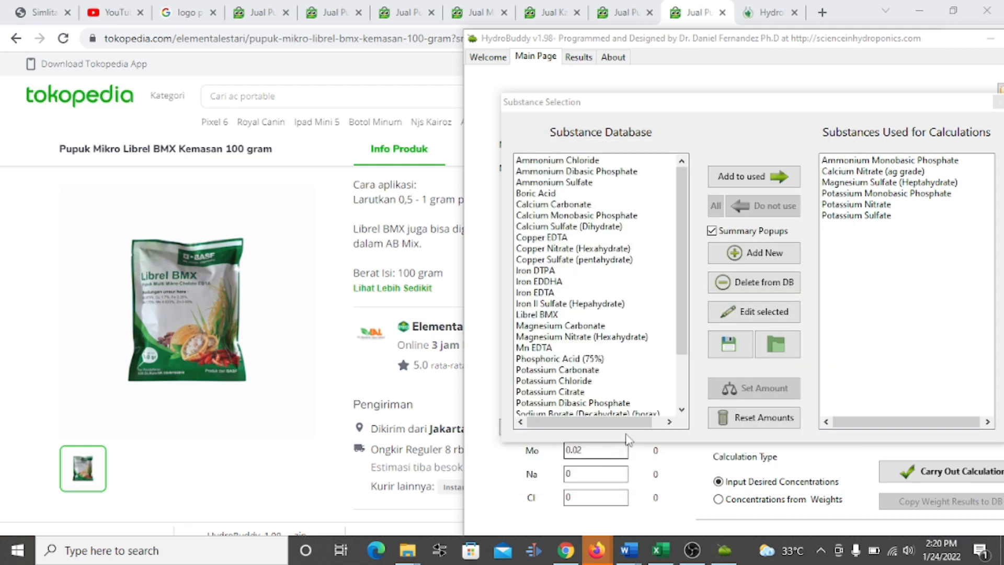
# Add Librel BMX from the substance database to the substances used for calculations.
pyautogui.moveTo(688, 286); pyautogui.dragTo(686, 368)
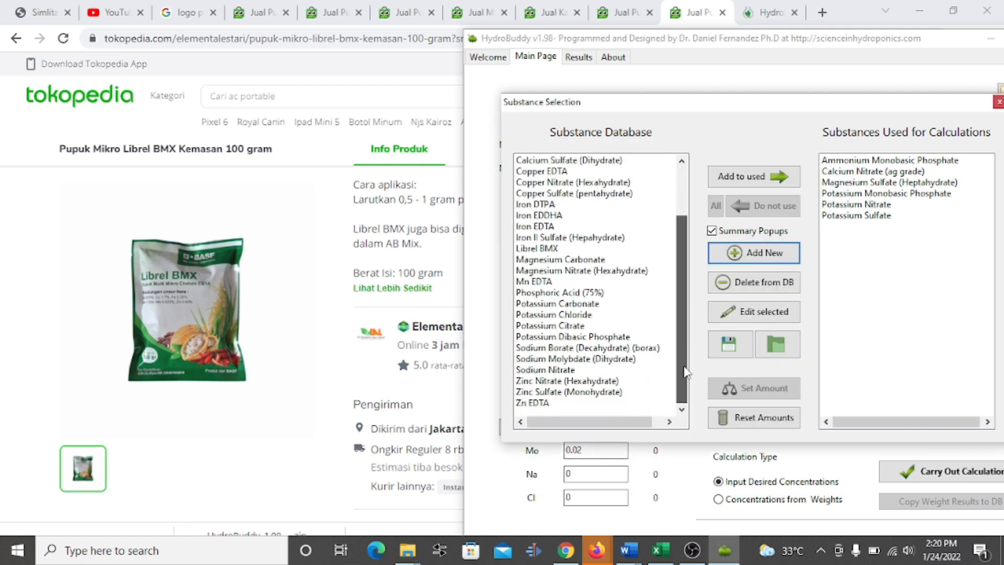
pyautogui.moveTo(681, 294); pyautogui.dragTo(692, 237)
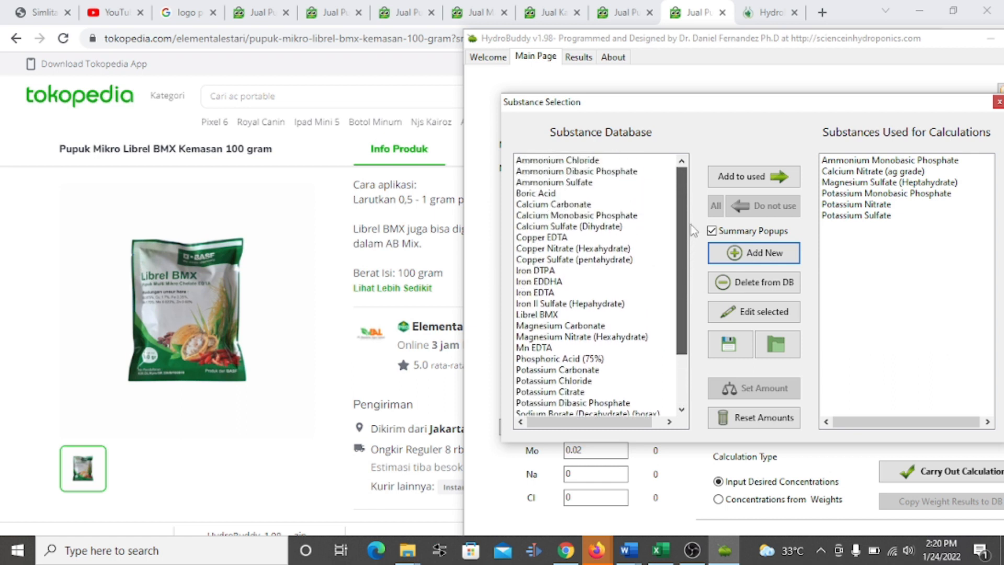
pyautogui.click(554, 314)
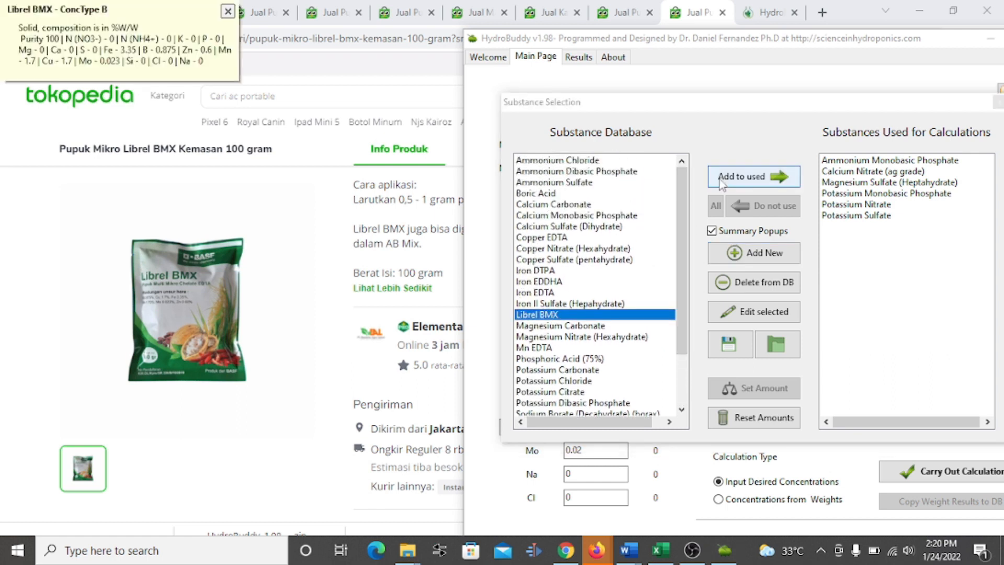
pyautogui.click(735, 180)
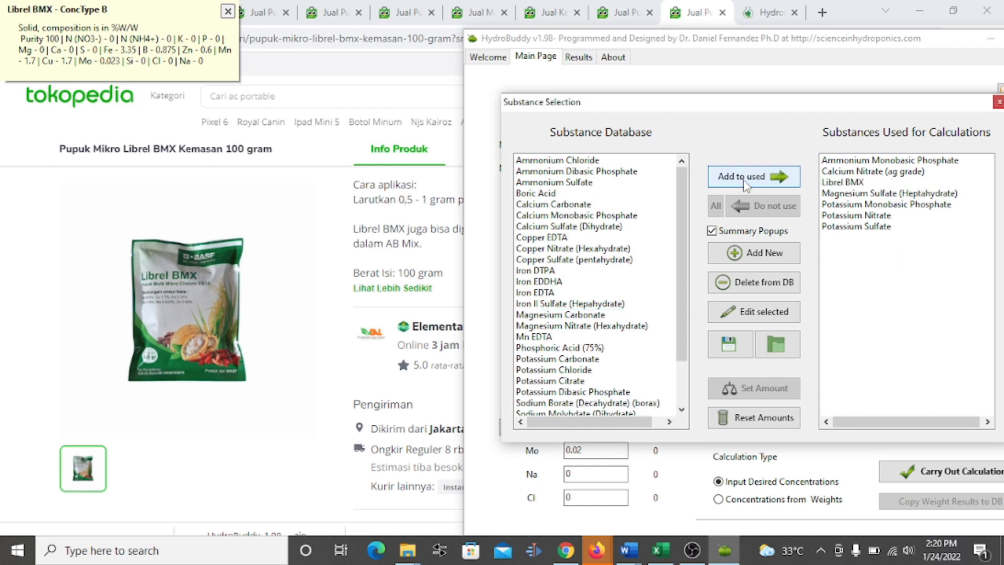
# Remove the ammonium phosphate, calcium nitrate, magnesium sulfate and all three potassium salts from the used substances, keeping only Librel BMX.
pyautogui.click(911, 161)
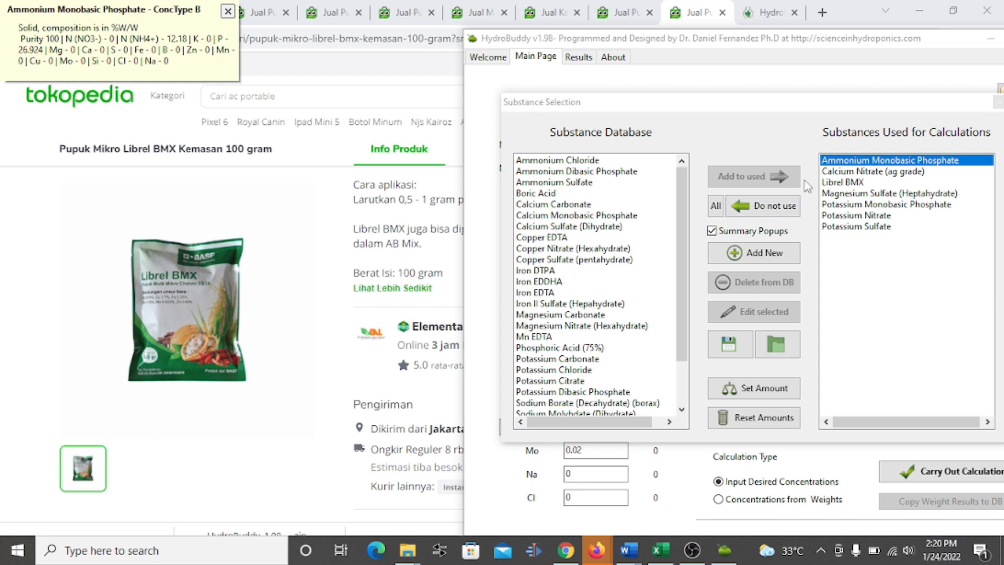
pyautogui.click(780, 207)
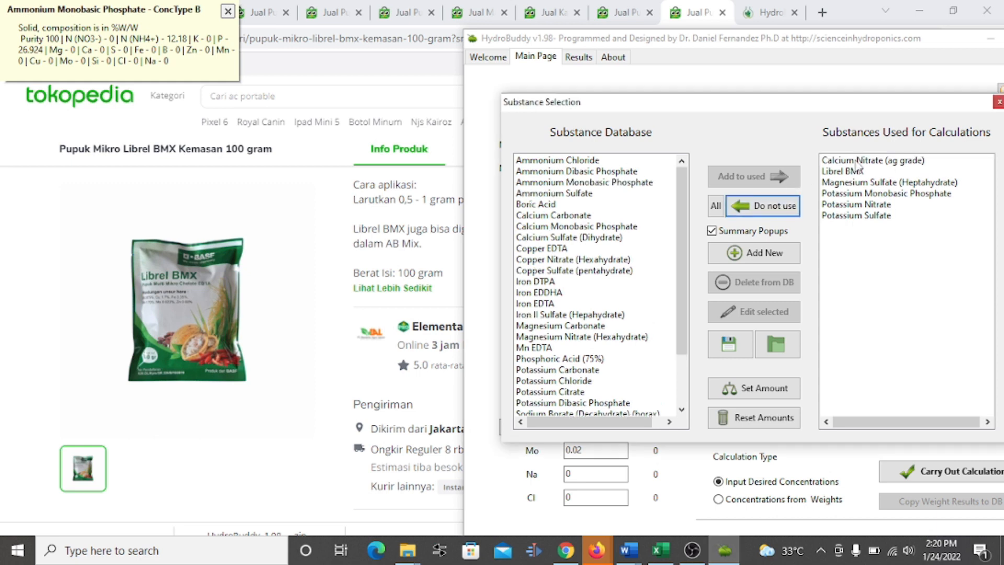
pyautogui.click(858, 163)
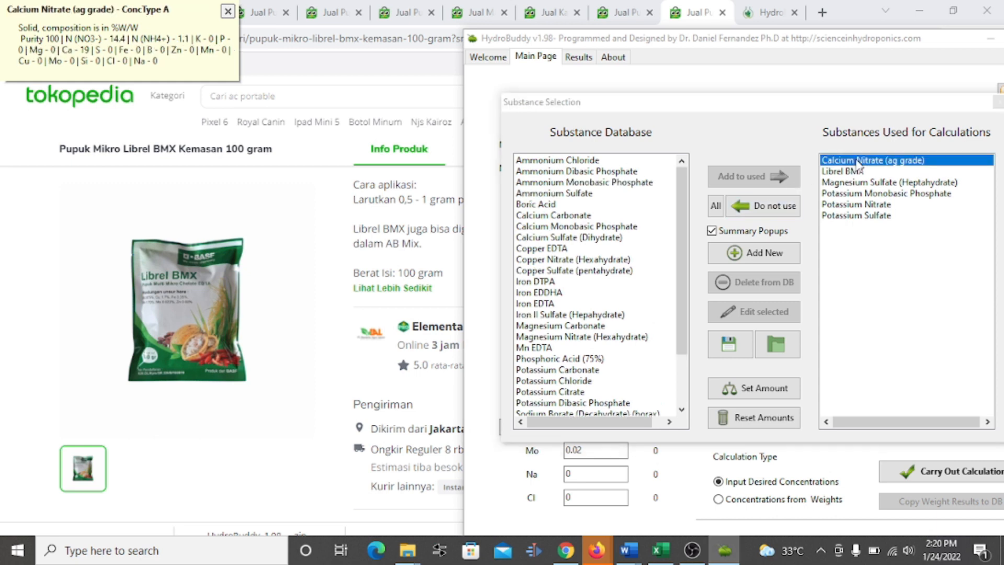
pyautogui.click(779, 208)
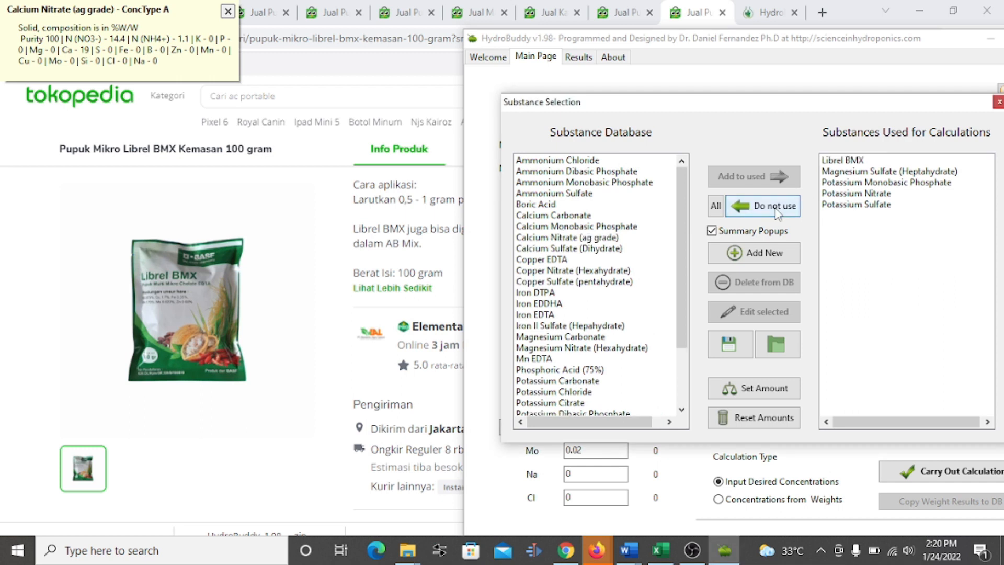
pyautogui.click(866, 173)
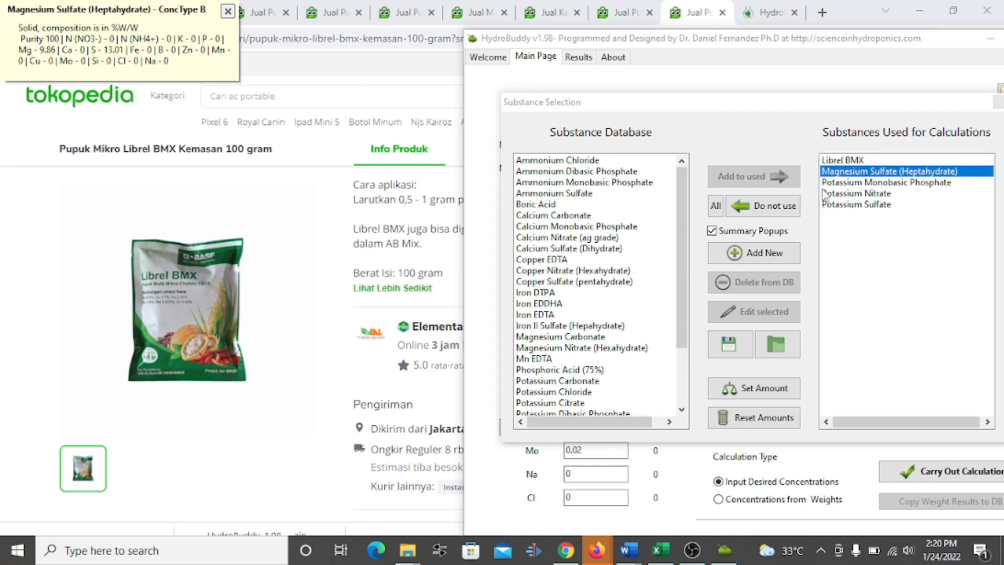
pyautogui.click(754, 208)
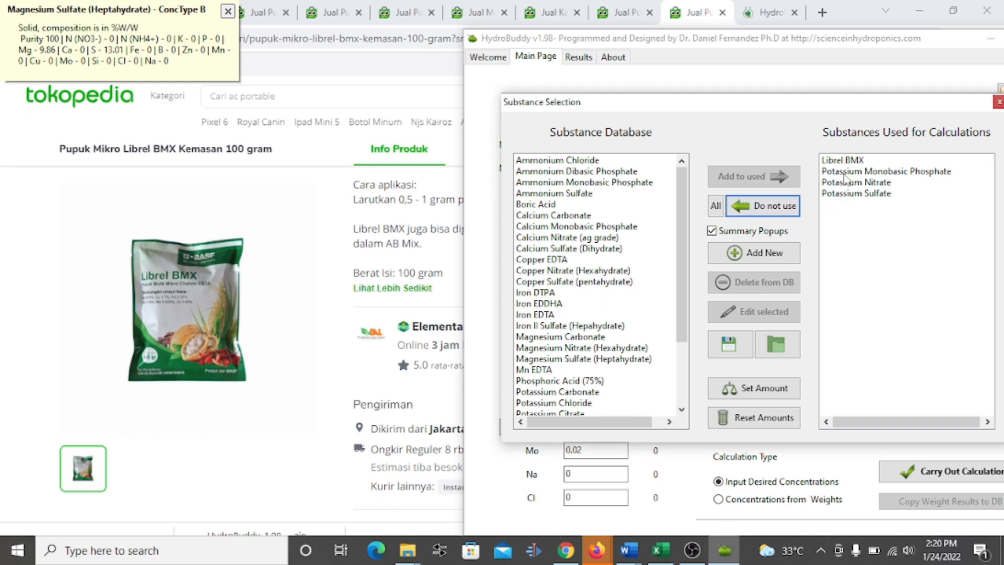
pyautogui.click(773, 206)
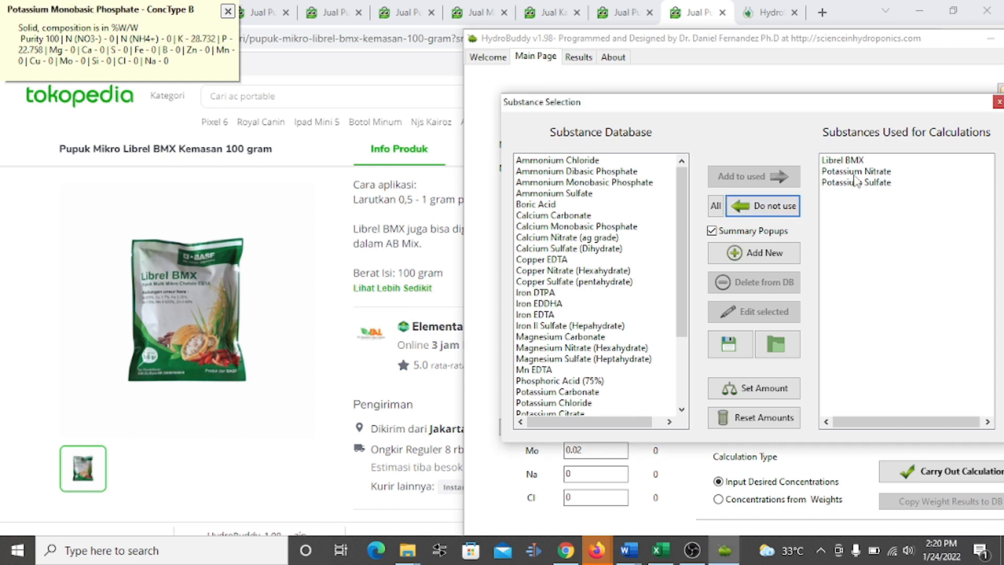
pyautogui.click(855, 173)
pyautogui.click(775, 206)
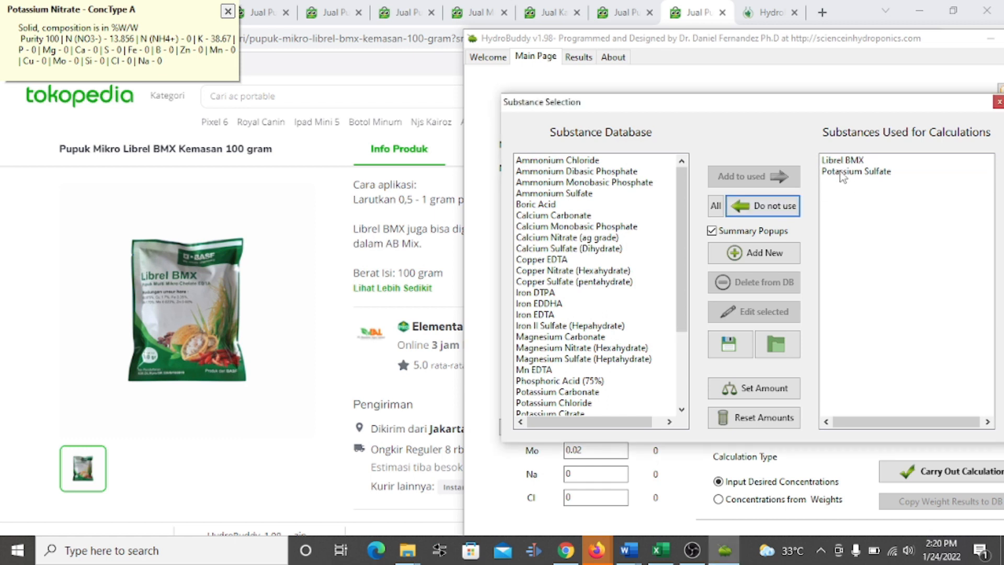
pyautogui.click(774, 207)
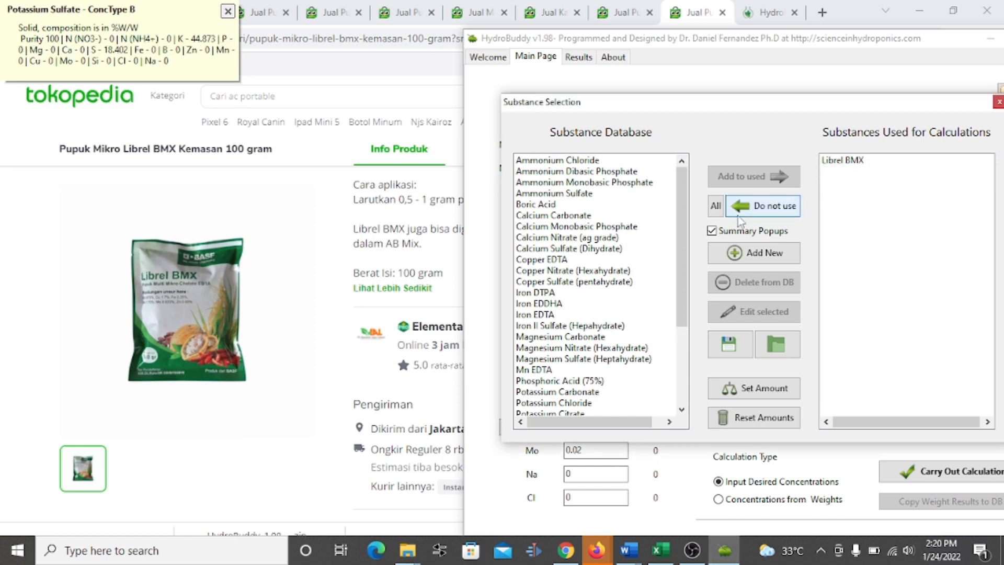
# Check MAP fertilizer prices on Tokopedia and update Ammonium Monobasic Phosphate's cost per kg to 35000.
pyautogui.click(613, 182)
pyautogui.click(755, 311)
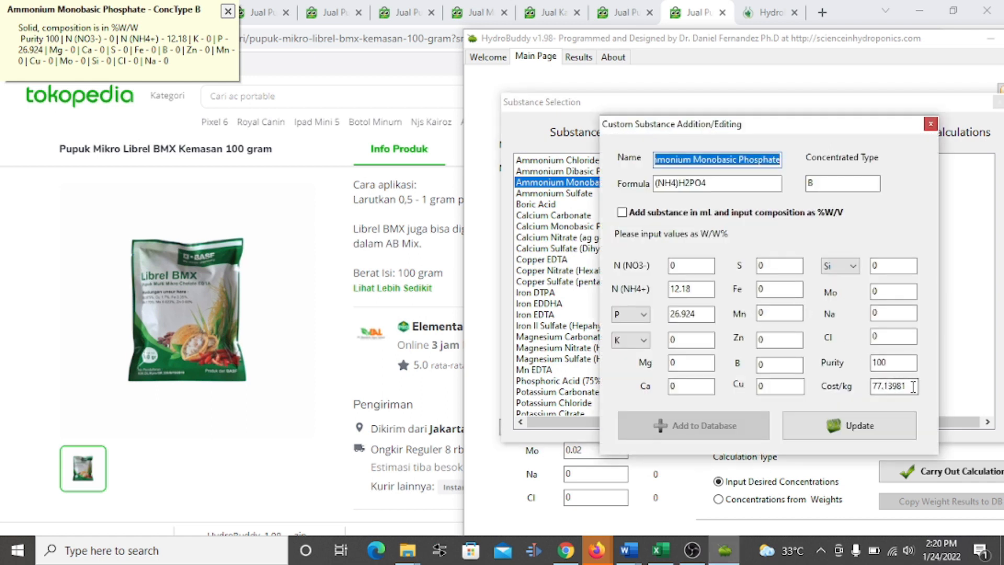
pyautogui.moveTo(913, 387); pyautogui.dragTo(833, 385)
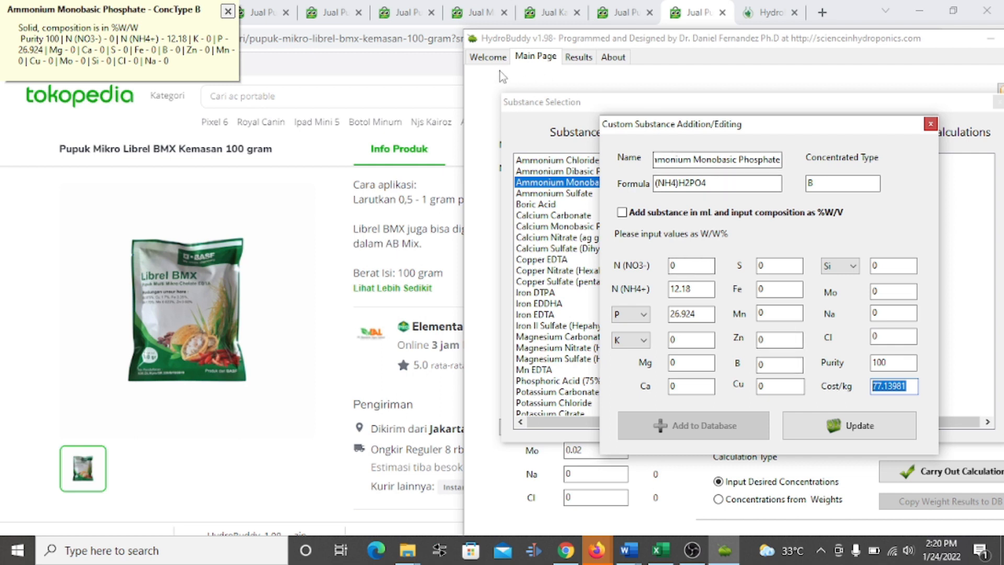
pyautogui.click(335, 10)
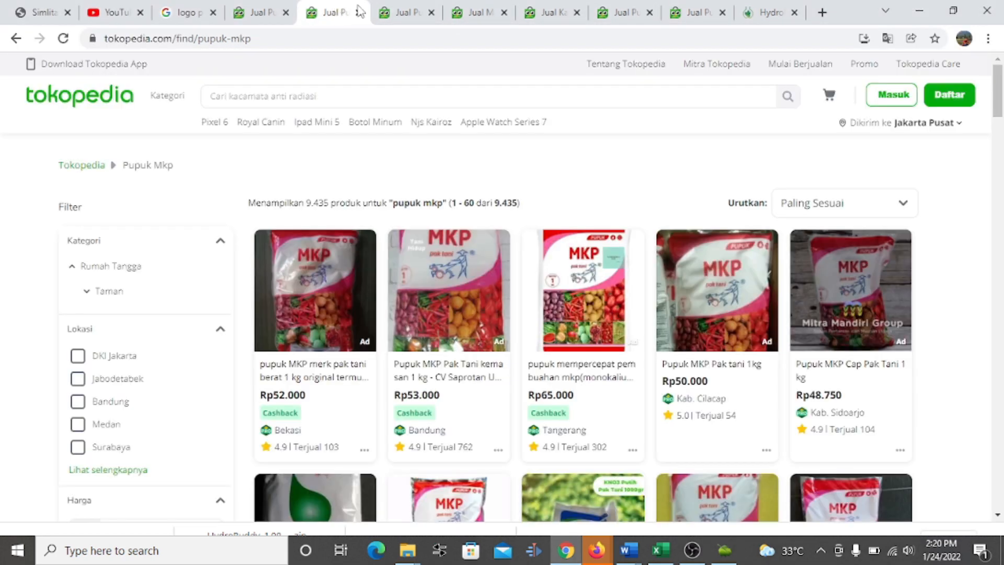
pyautogui.click(271, 7)
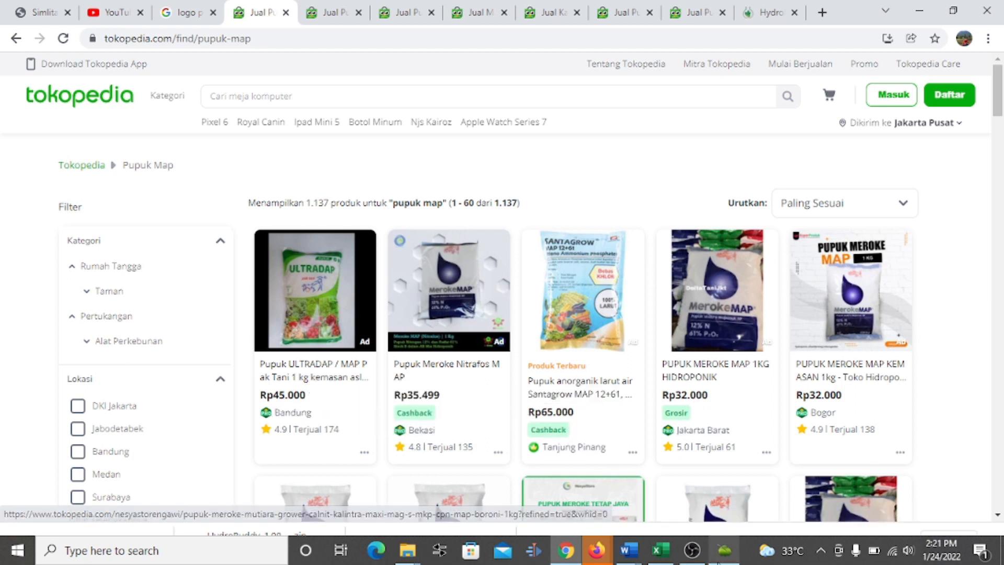
pyautogui.click(722, 555)
pyautogui.write('3')
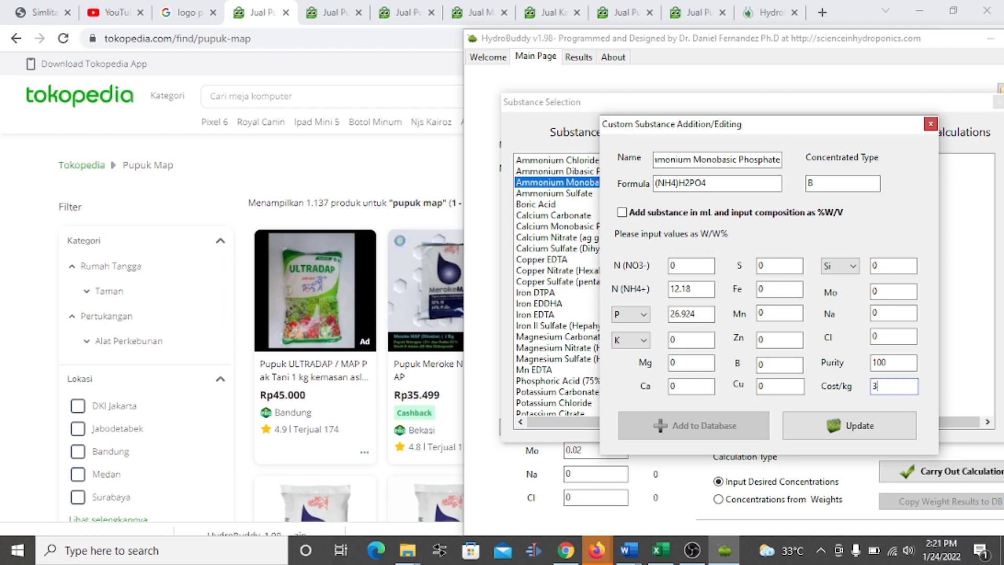
pyautogui.write('5000')
pyautogui.click(858, 425)
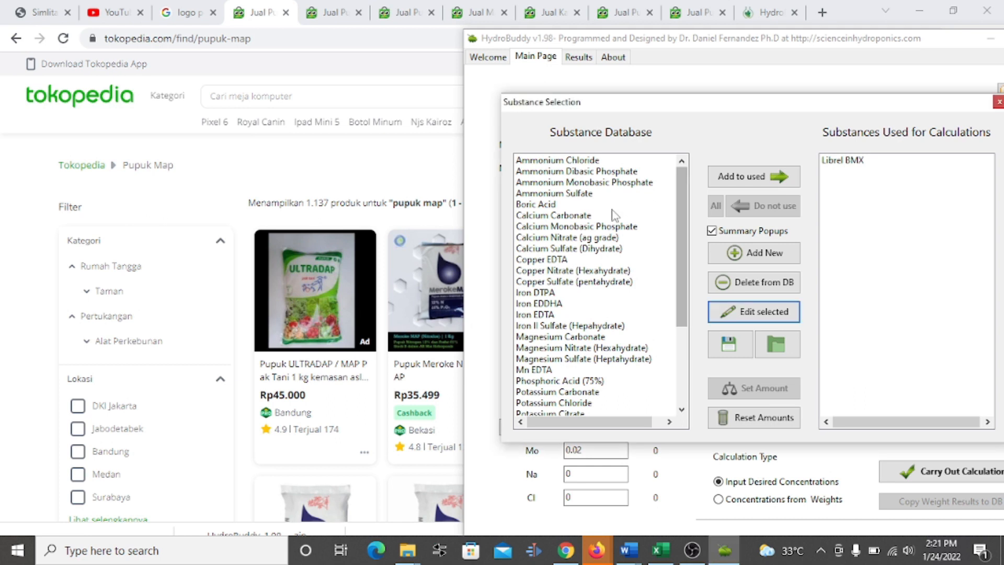
# Check calcium nitrate fertilizer prices on Tokopedia and update the cost per kg of Calcium Nitrate (ag grade) to 15.
pyautogui.click(586, 240)
pyautogui.click(764, 312)
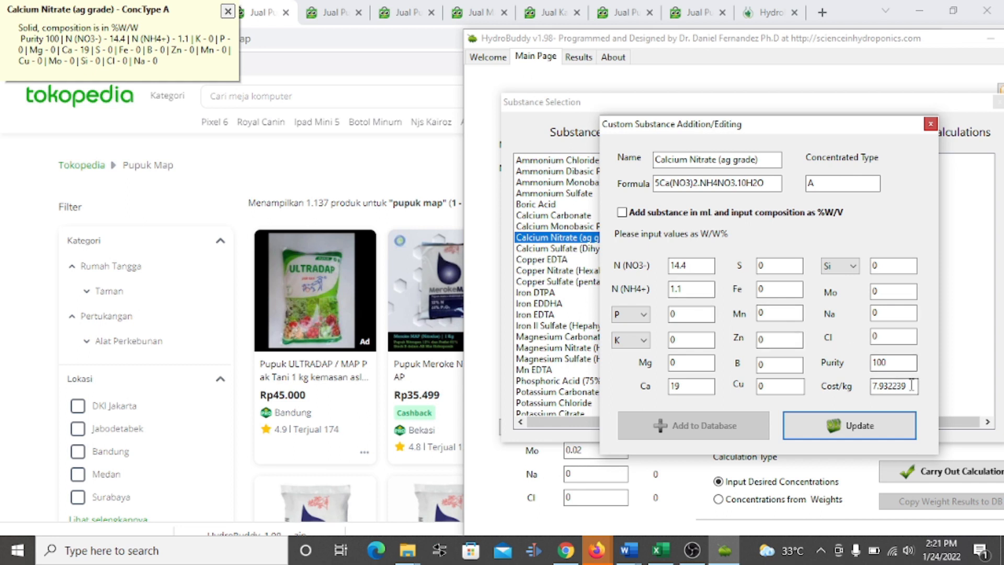
pyautogui.click(395, 16)
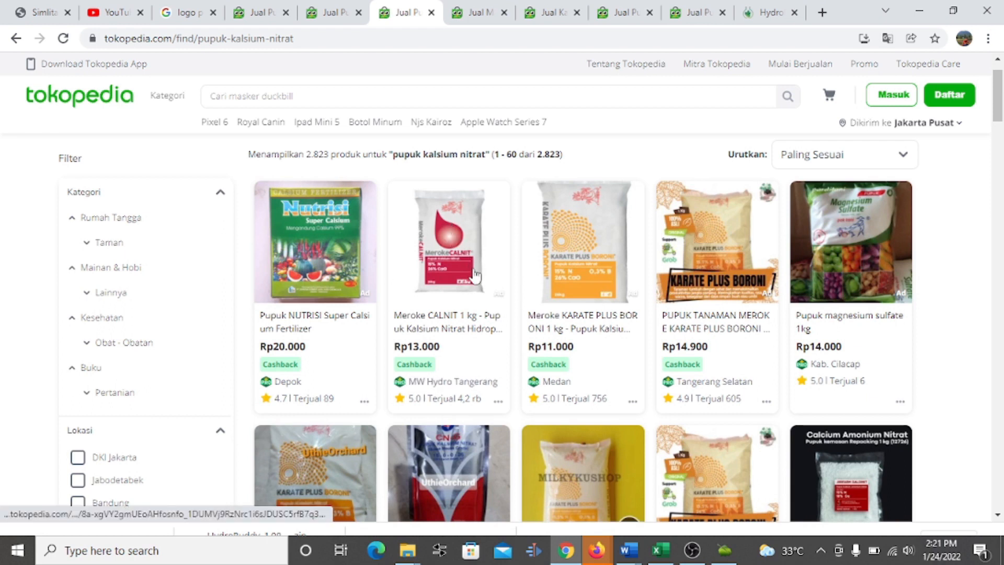
pyautogui.scroll(-1, 466, 309)
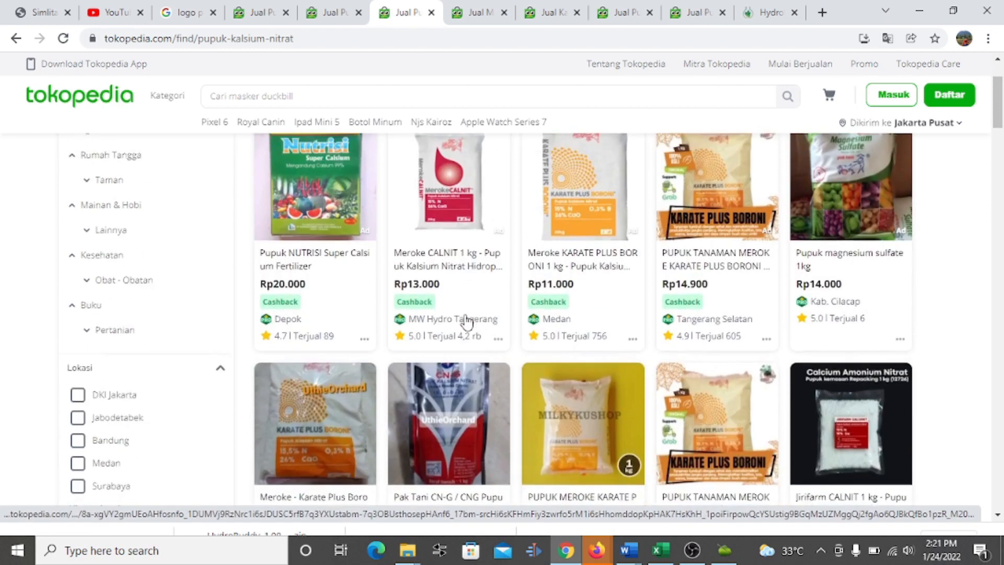
pyautogui.scroll(2, 470, 329)
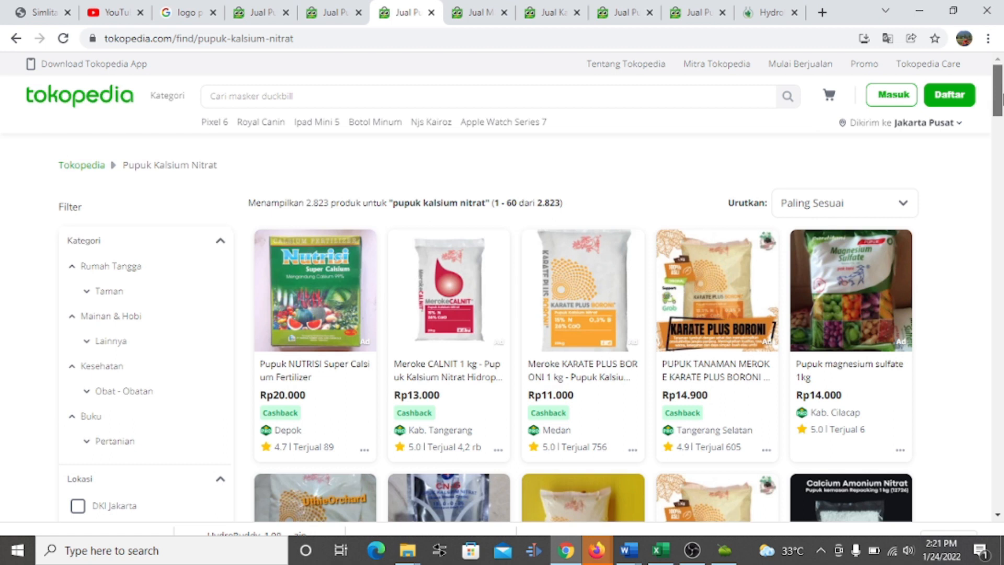
pyautogui.scroll(-4, 998, 120)
pyautogui.scroll(3, 1000, 120)
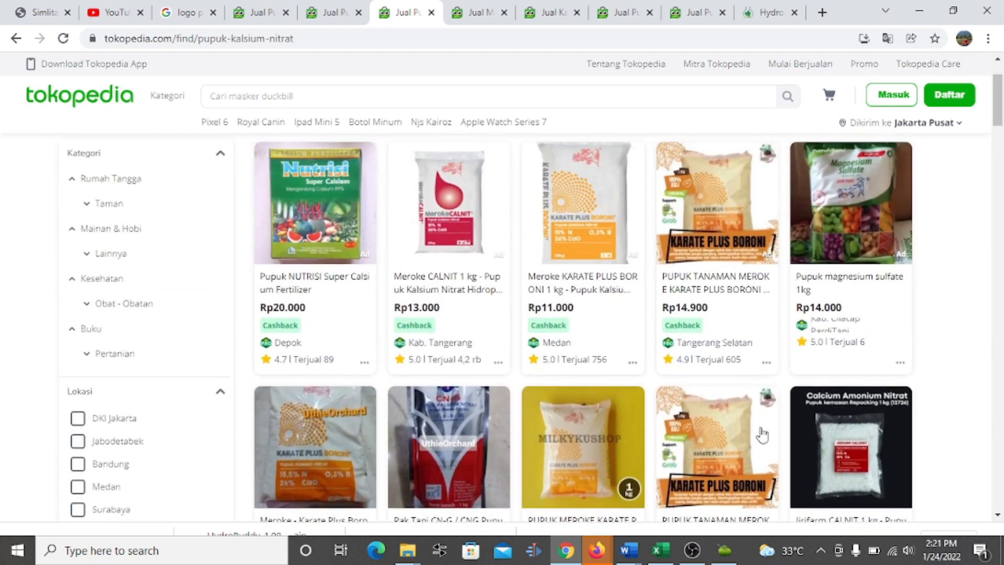
pyautogui.click(728, 555)
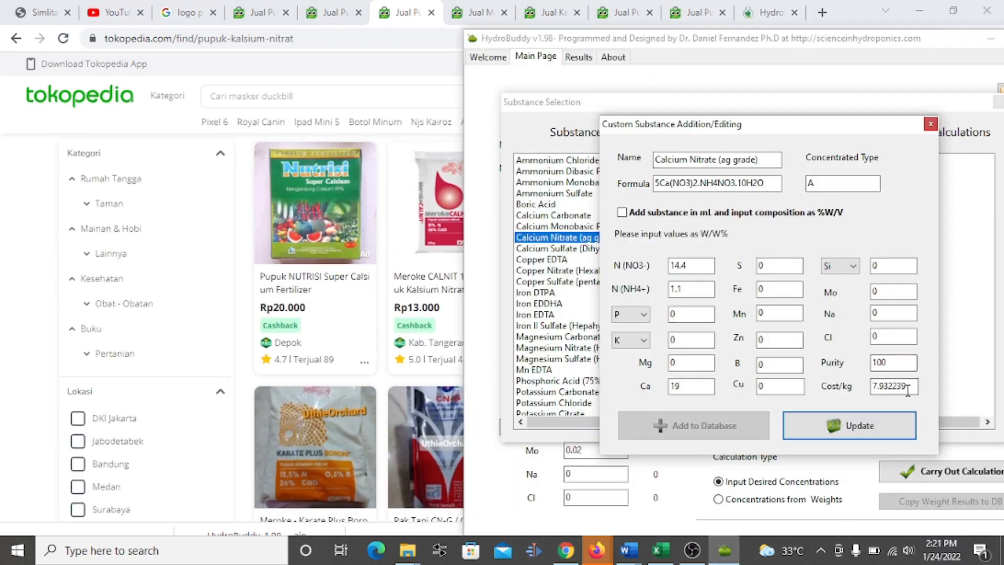
pyautogui.moveTo(916, 386); pyautogui.dragTo(844, 388)
pyautogui.write('15')
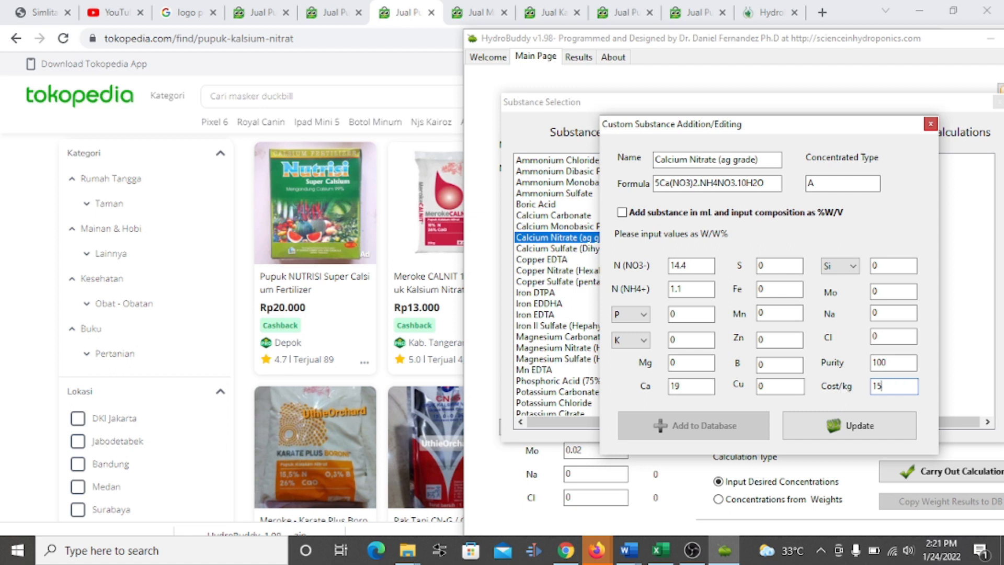
pyautogui.click(878, 426)
# Add Calcium Nitrate (ag grade) and Ammonium Monobasic Phosphate to the substances used for calculations.
pyautogui.click(585, 238)
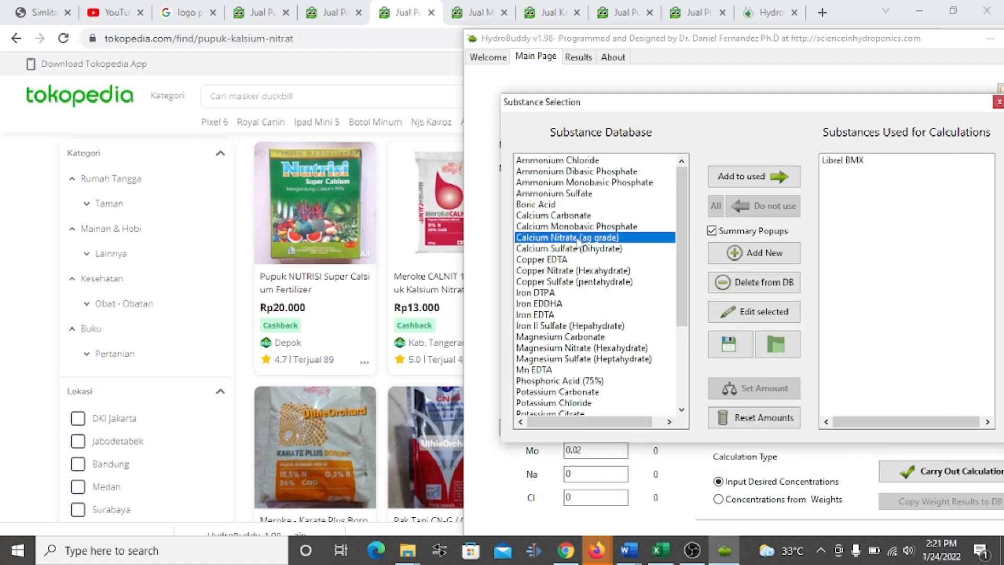
pyautogui.click(614, 182)
pyautogui.click(732, 177)
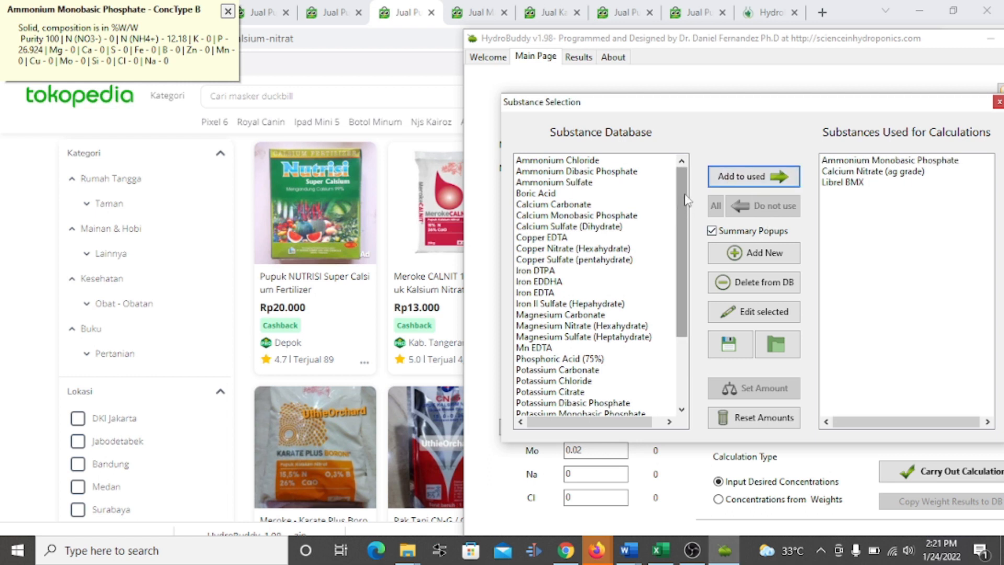
# Check magnesium sulfate prices on Tokopedia and update the cost per kg of Magnesium Sulfate (Heptahydrate) to 12000.
pyautogui.click(598, 337)
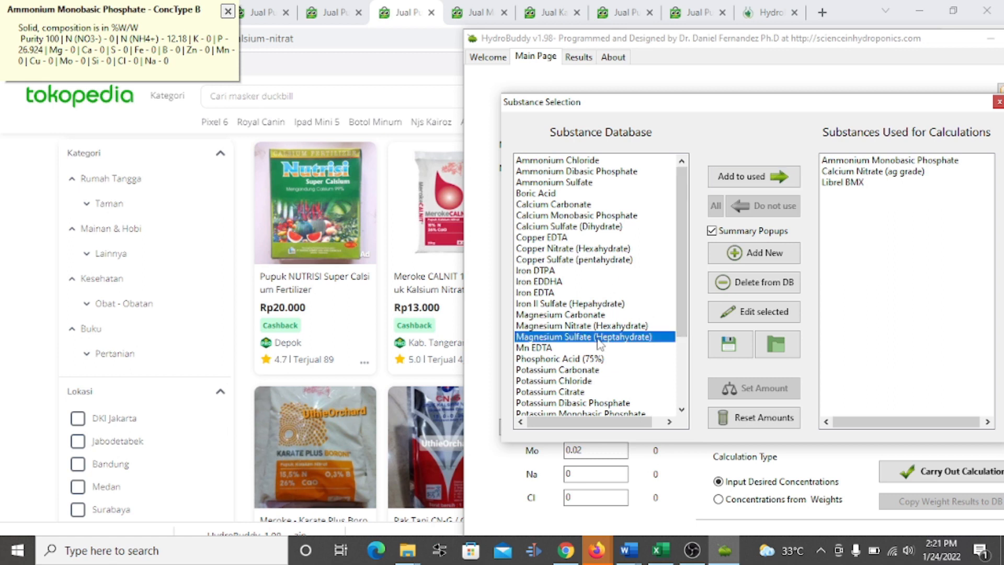
pyautogui.click(763, 311)
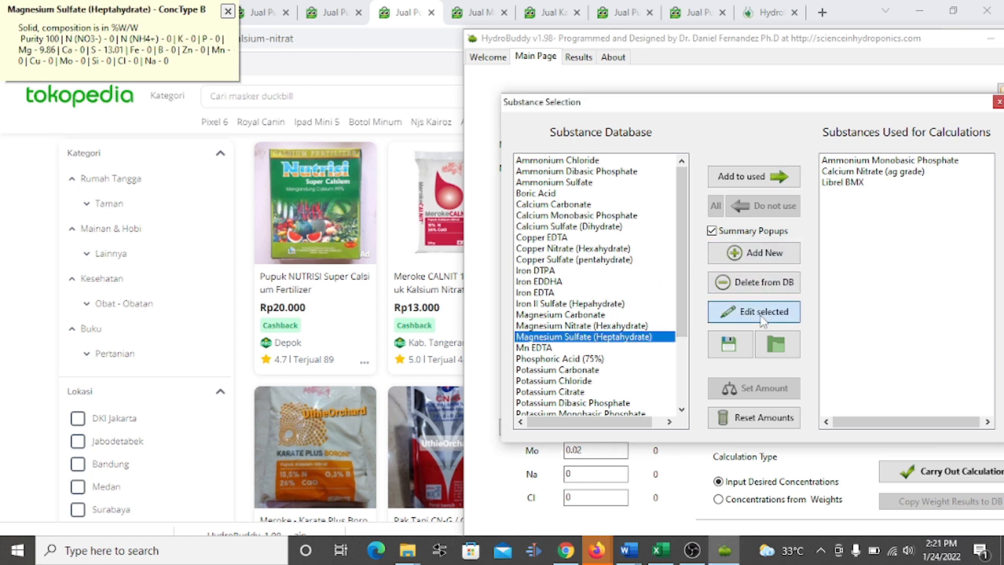
pyautogui.click(477, 14)
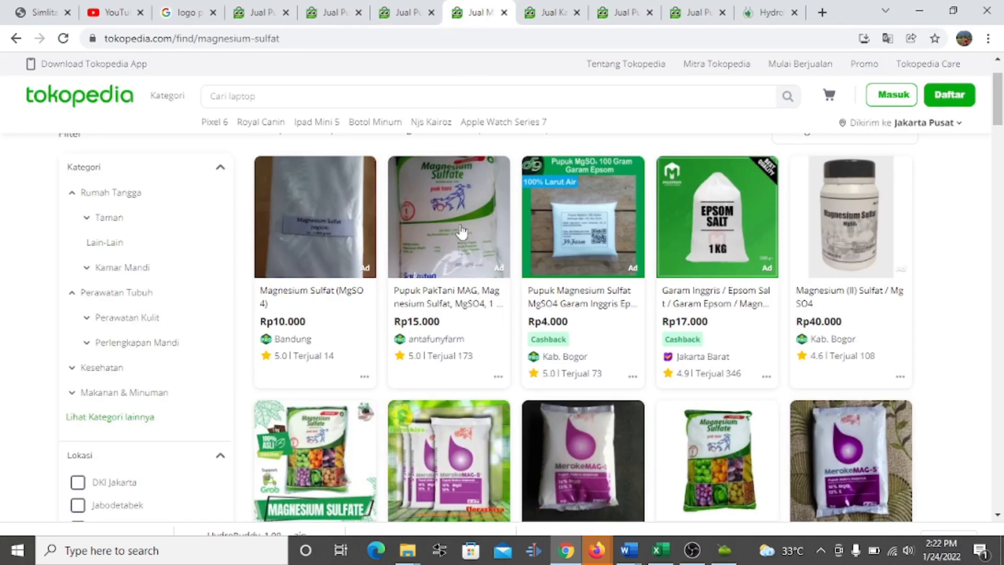
pyautogui.scroll(-1, 582, 360)
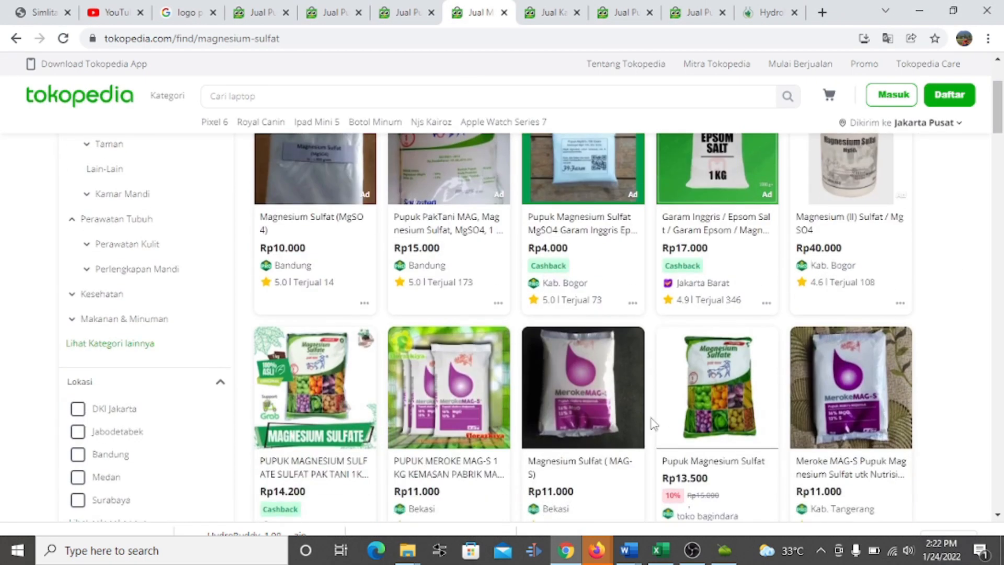
pyautogui.click(724, 550)
pyautogui.moveTo(915, 386); pyautogui.dragTo(860, 388)
pyautogui.write('1')
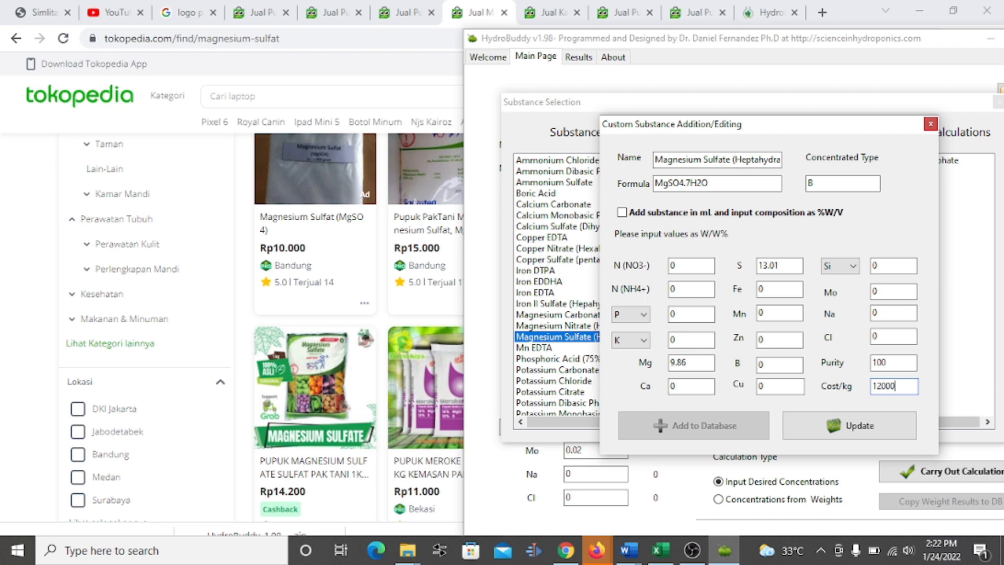
pyautogui.write('2000')
pyautogui.click(852, 425)
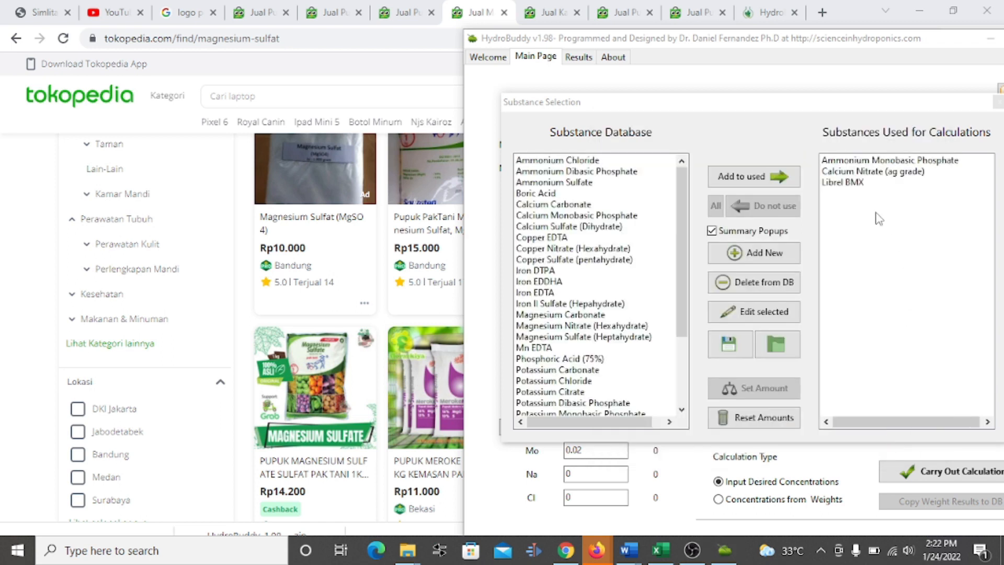
# Check the saved cost of Magnesium Sulfate (Heptahydrate) and add it to the substances used for calculations.
pyautogui.click(600, 338)
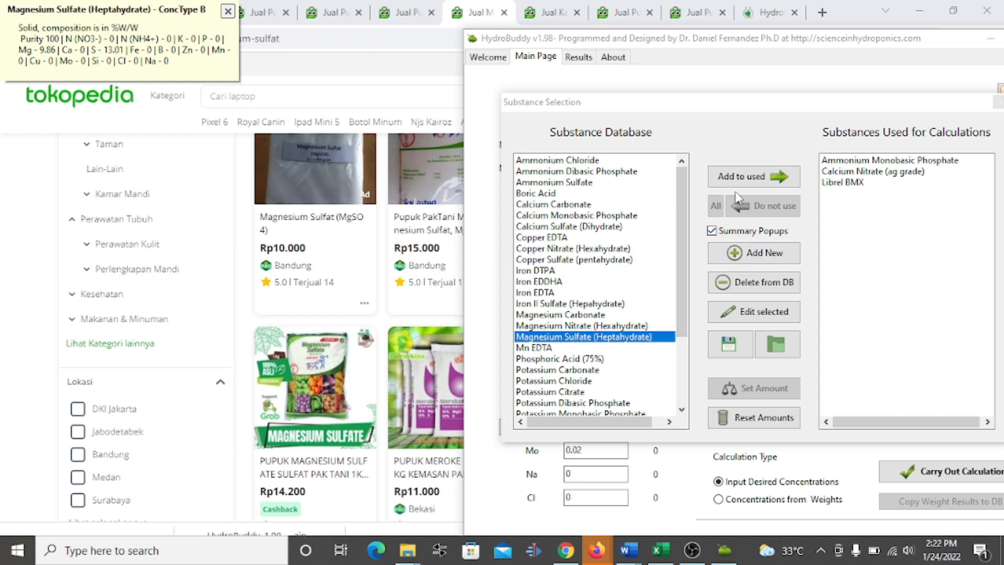
pyautogui.click(726, 309)
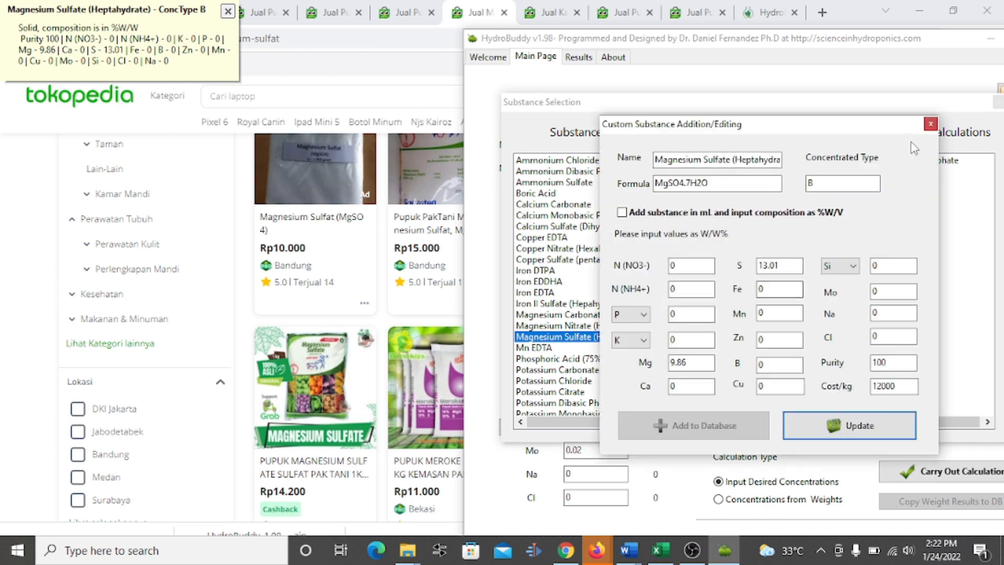
pyautogui.click(930, 124)
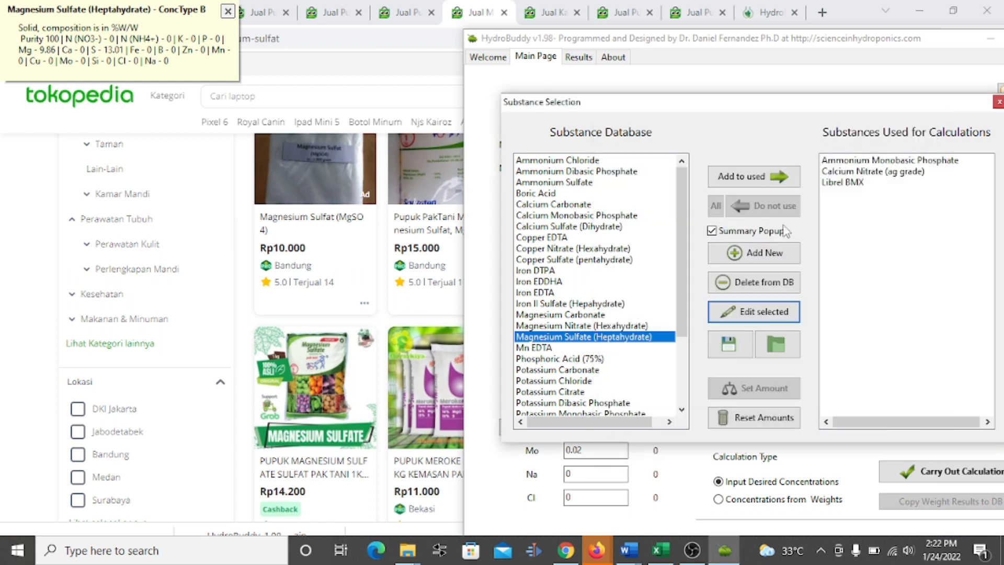
pyautogui.click(778, 186)
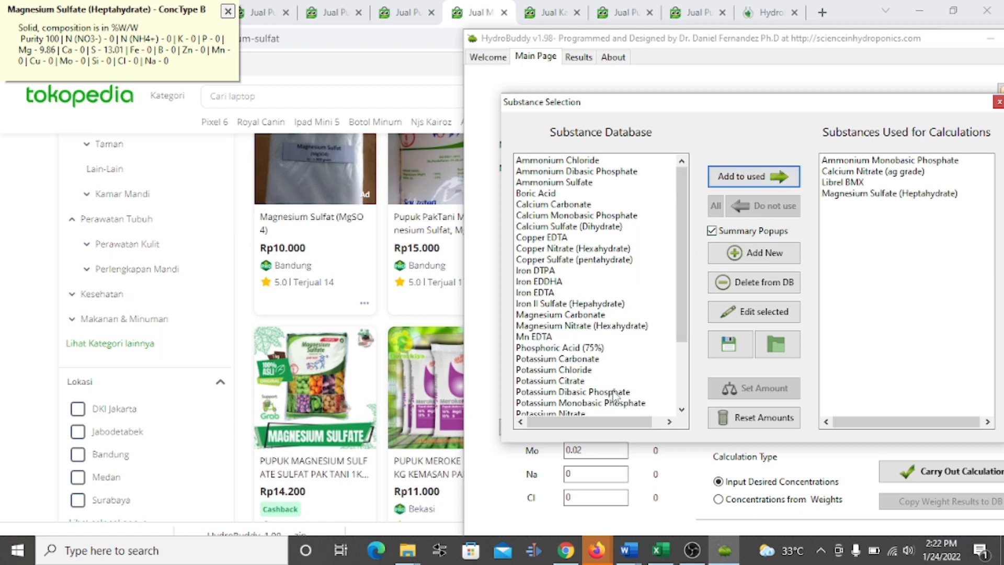
# Set Potassium Monobasic Phosphate's cost per kg to 50000 based on Tokopedia MKP prices and add it to the substances used for calculations.
pyautogui.click(610, 407)
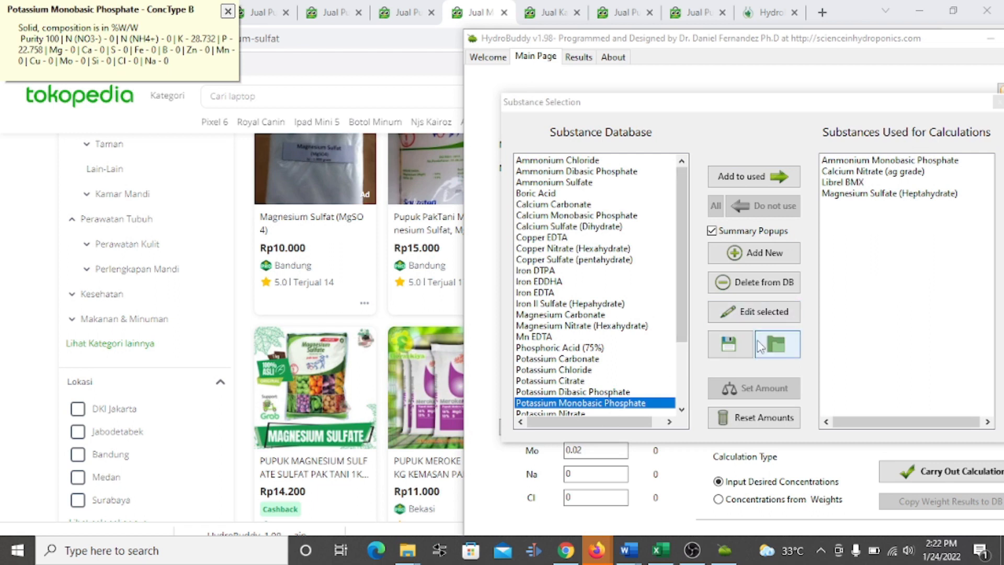
pyautogui.click(763, 312)
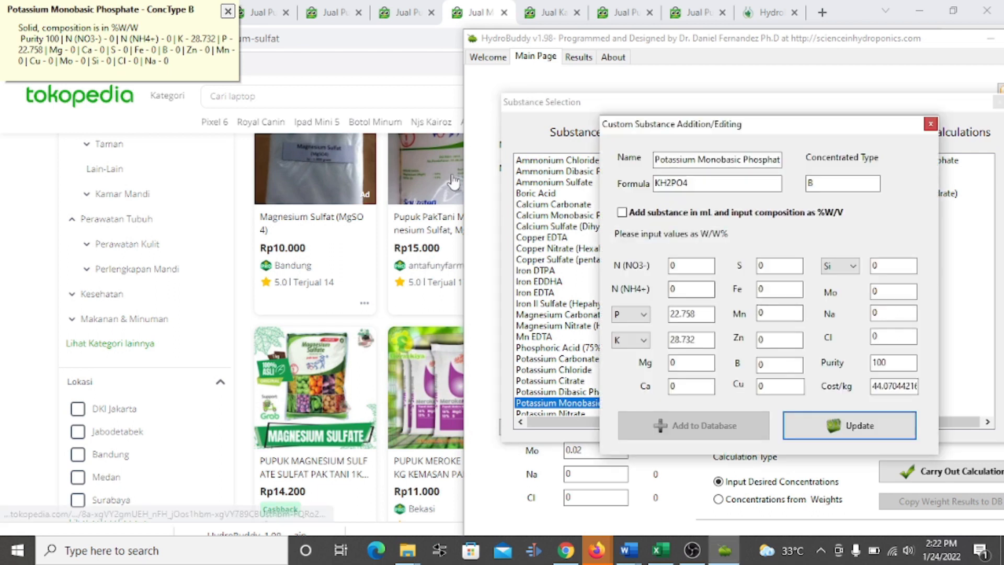
pyautogui.click(400, 8)
pyautogui.click(334, 11)
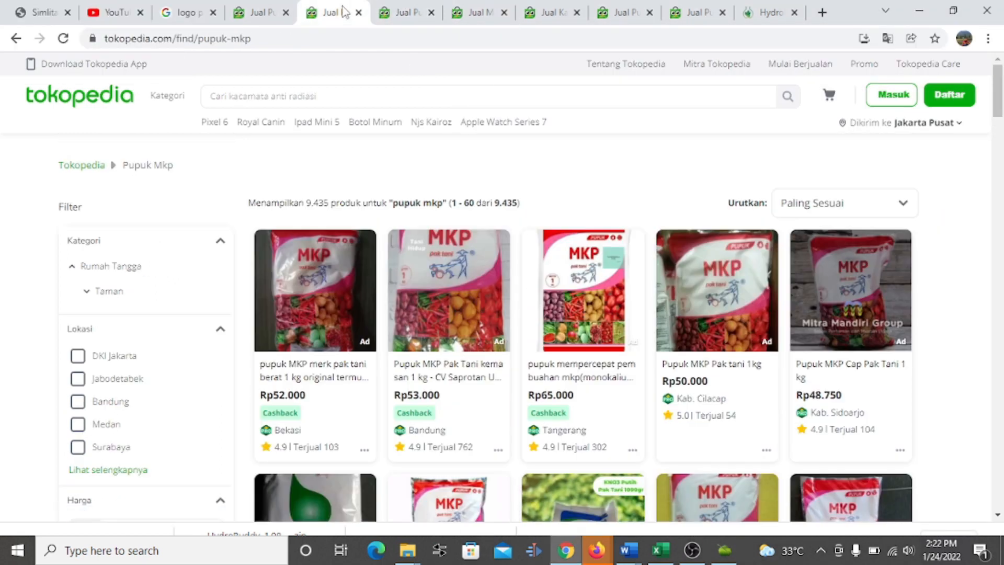
pyautogui.scroll(-2, 532, 240)
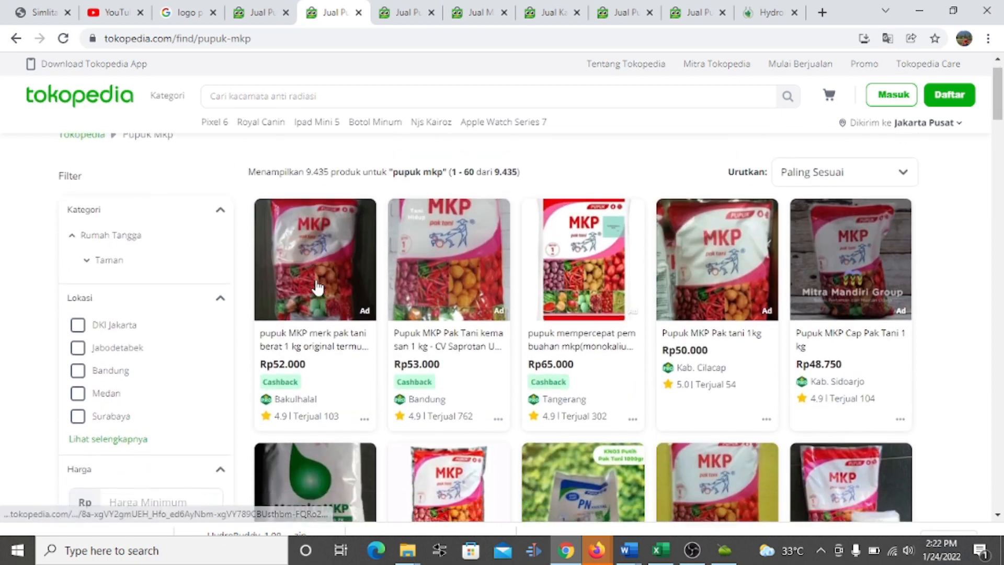
pyautogui.scroll(-2, 411, 330)
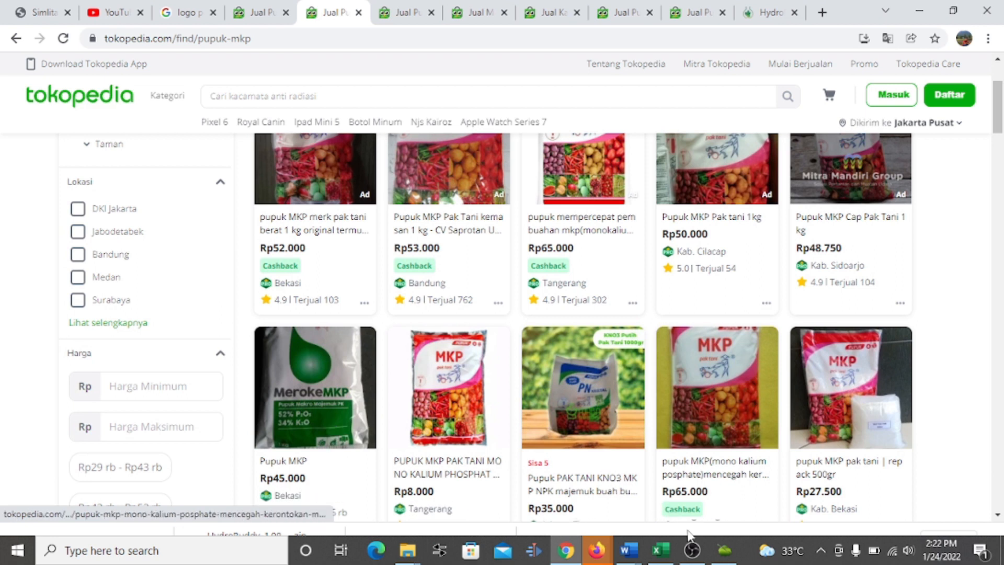
pyautogui.click(732, 544)
pyautogui.doubleClick(909, 386)
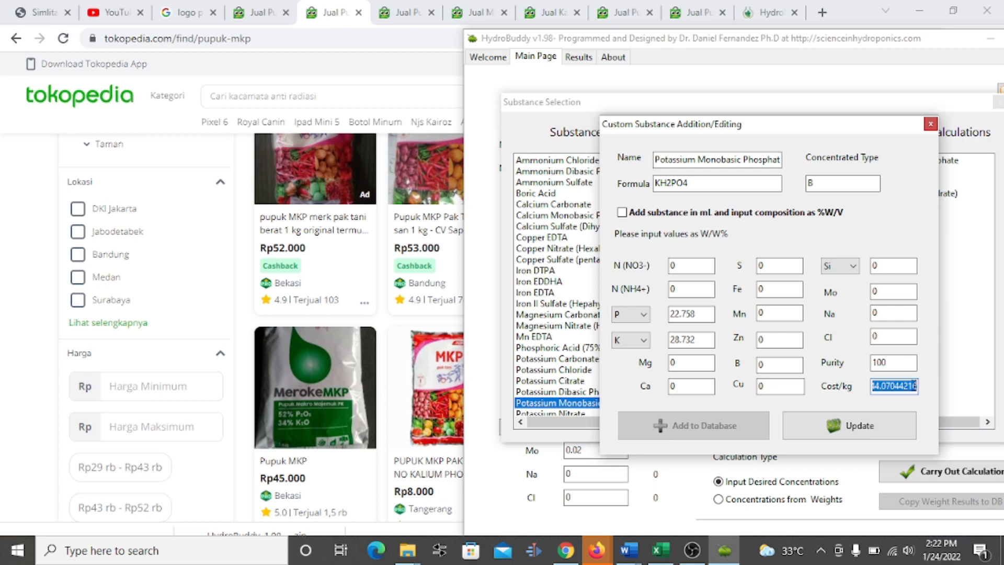
pyautogui.write('50000')
pyautogui.click(857, 425)
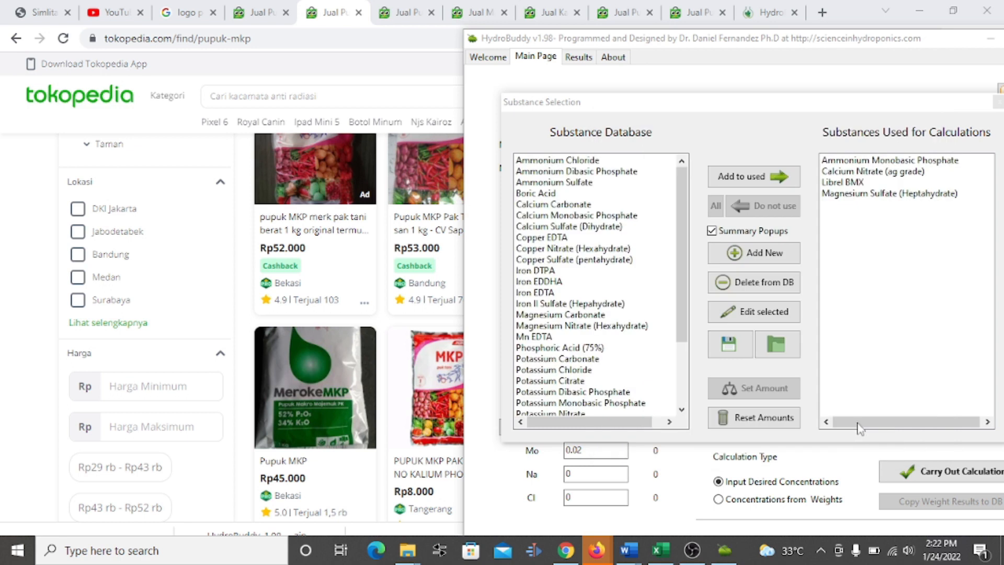
pyautogui.click(605, 403)
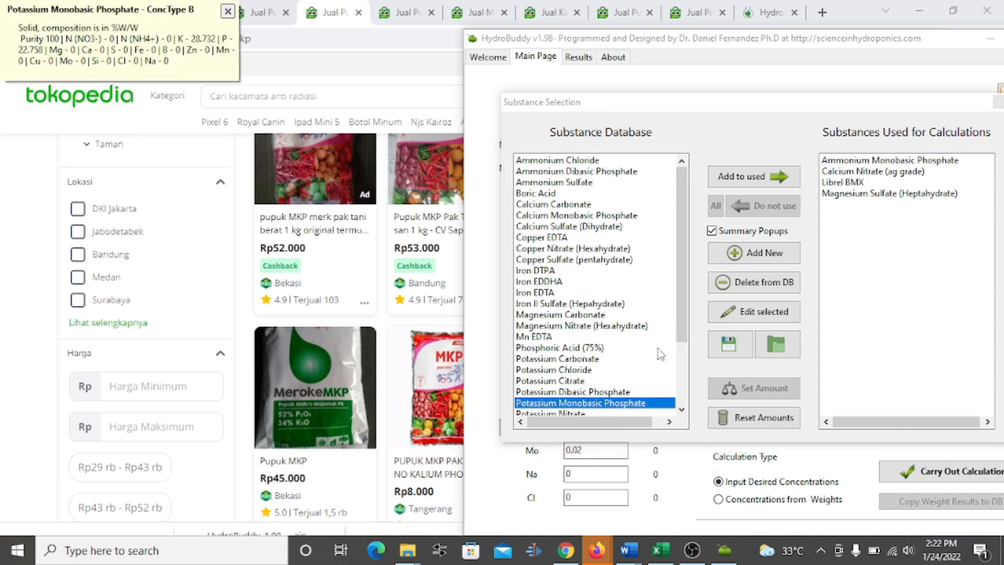
pyautogui.click(761, 178)
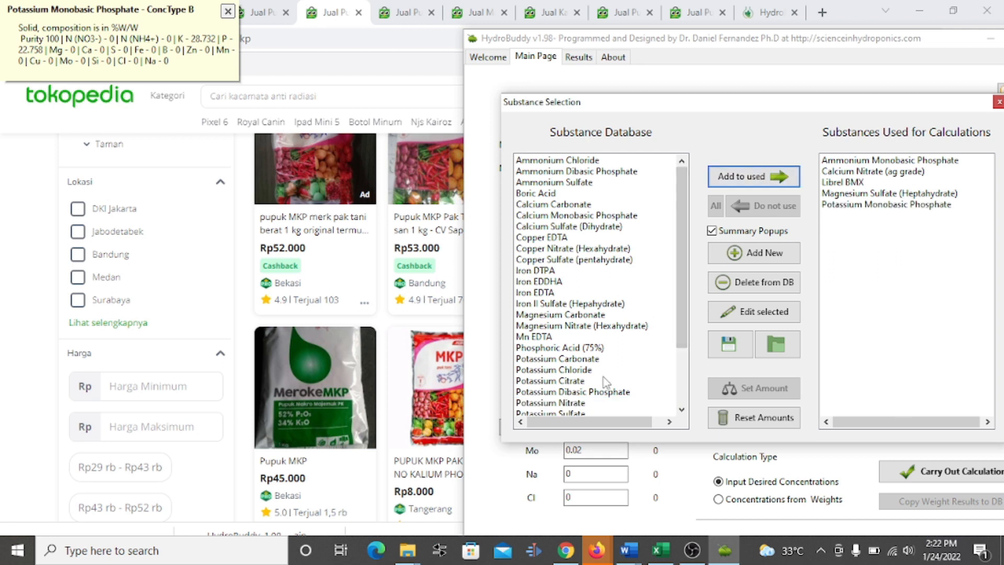
# Open Potassium Nitrate for editing and check potassium nitrate fertilizer prices on Tokopedia.
pyautogui.moveTo(680, 304); pyautogui.dragTo(679, 328)
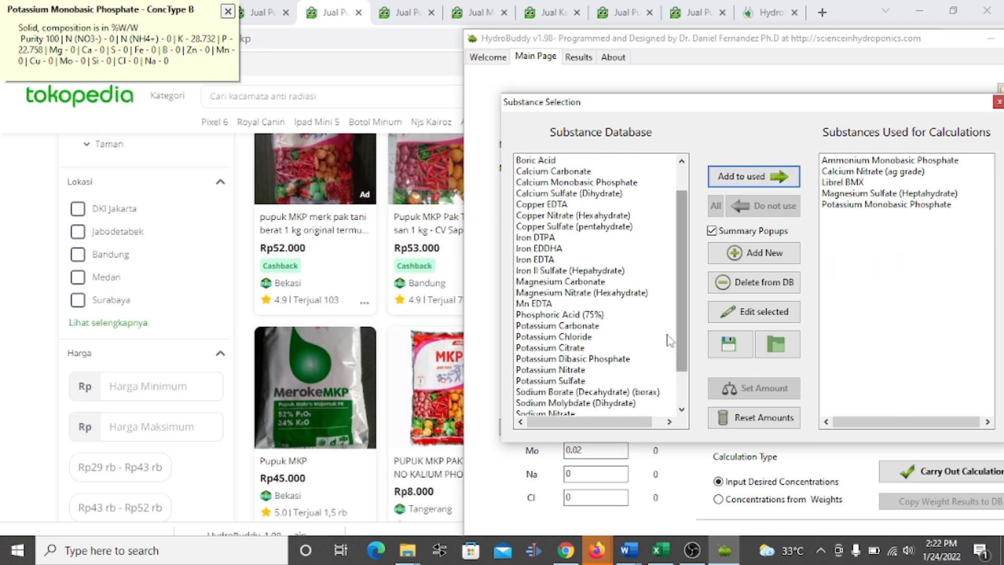
pyautogui.click(582, 370)
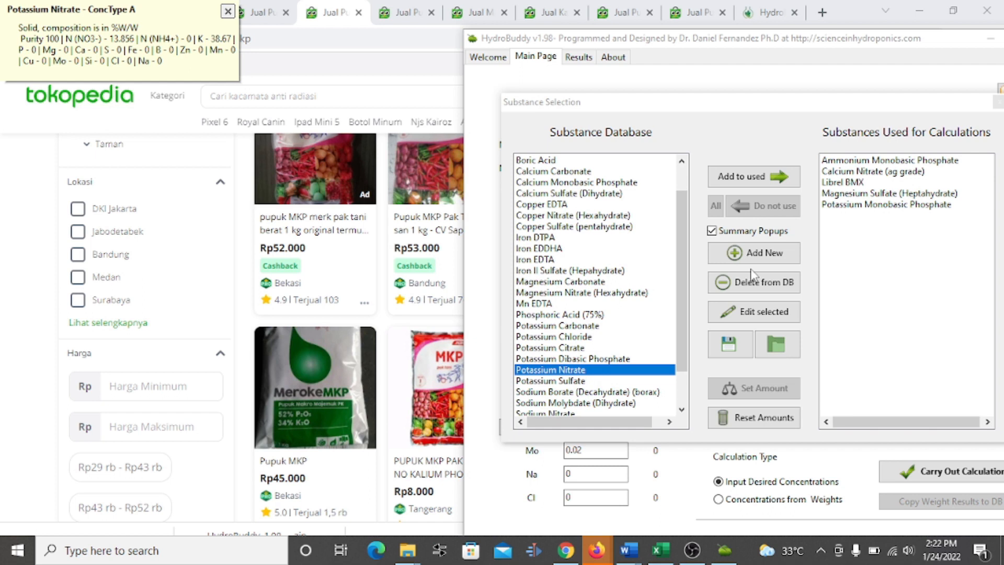
pyautogui.click(761, 311)
pyautogui.click(411, 6)
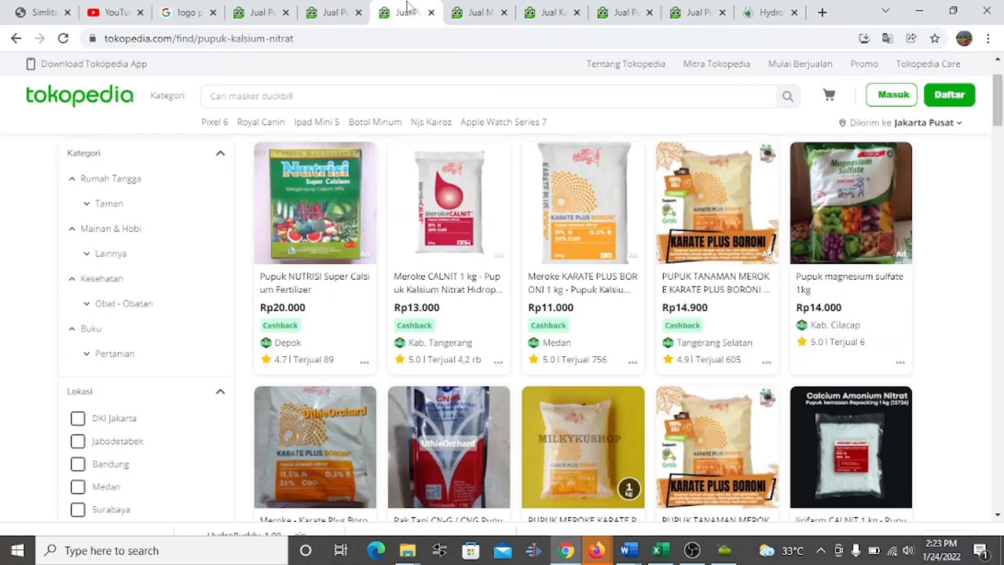
pyautogui.click(475, 10)
pyautogui.click(538, 7)
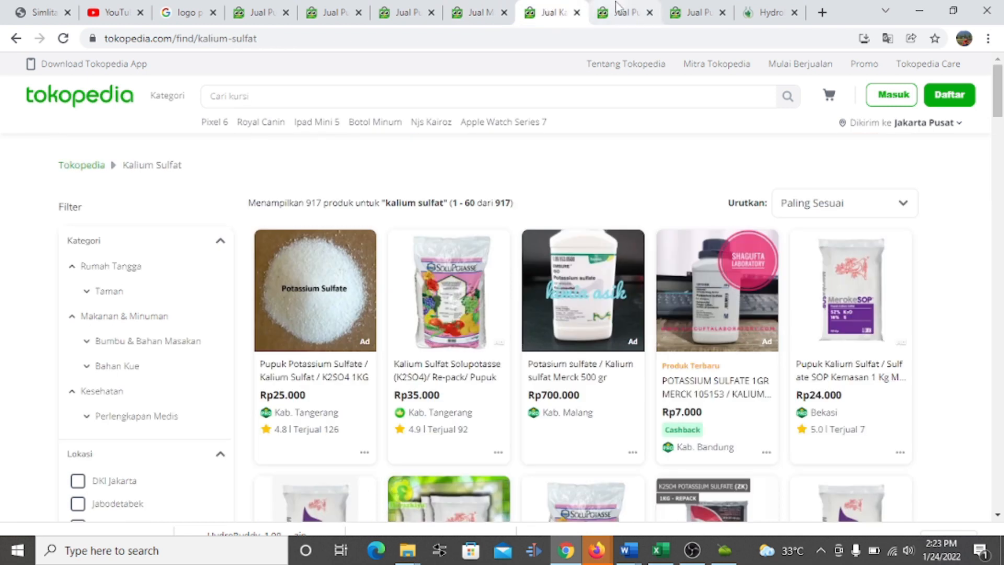
pyautogui.scroll(-3, 586, 203)
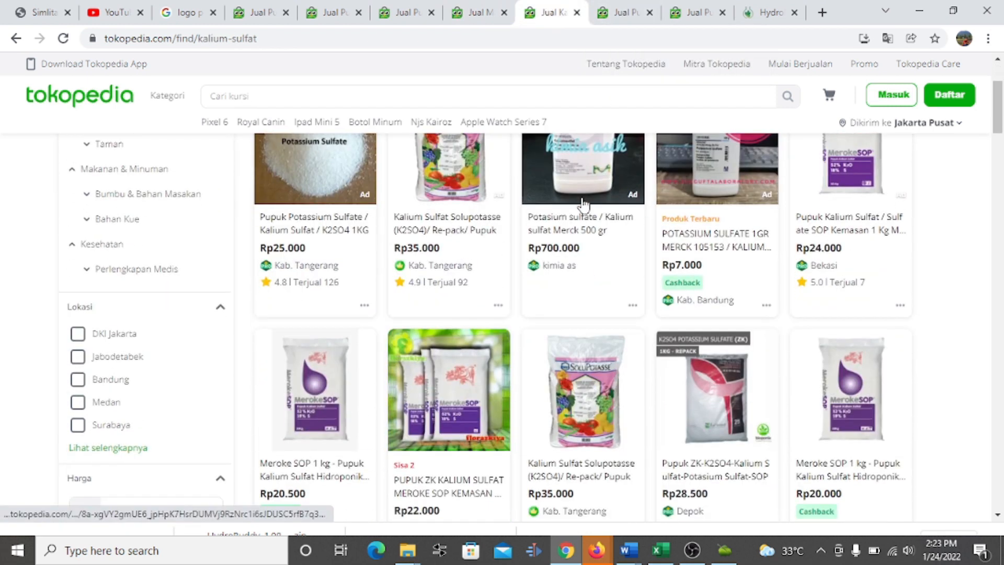
pyautogui.click(614, 13)
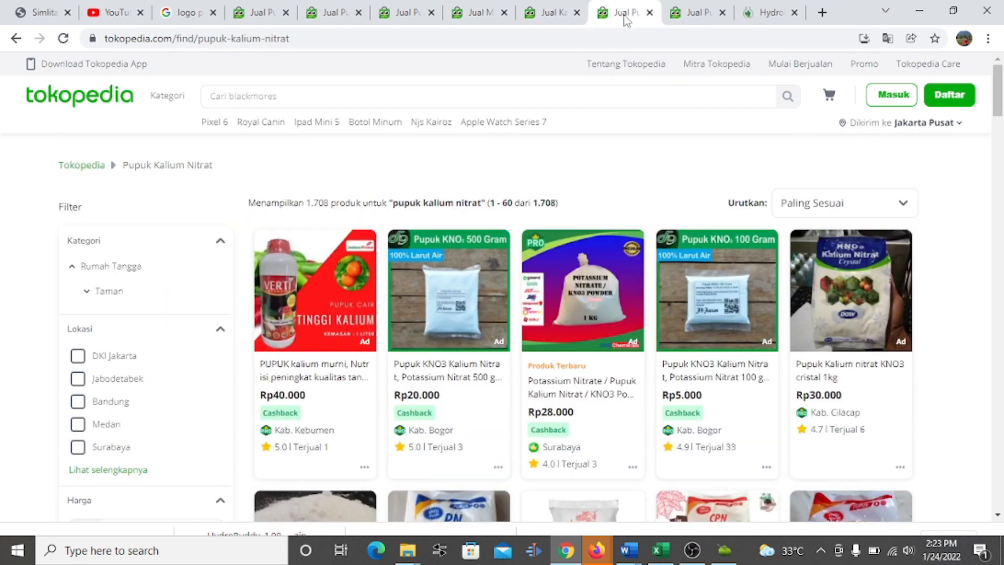
pyautogui.scroll(-2, 700, 377)
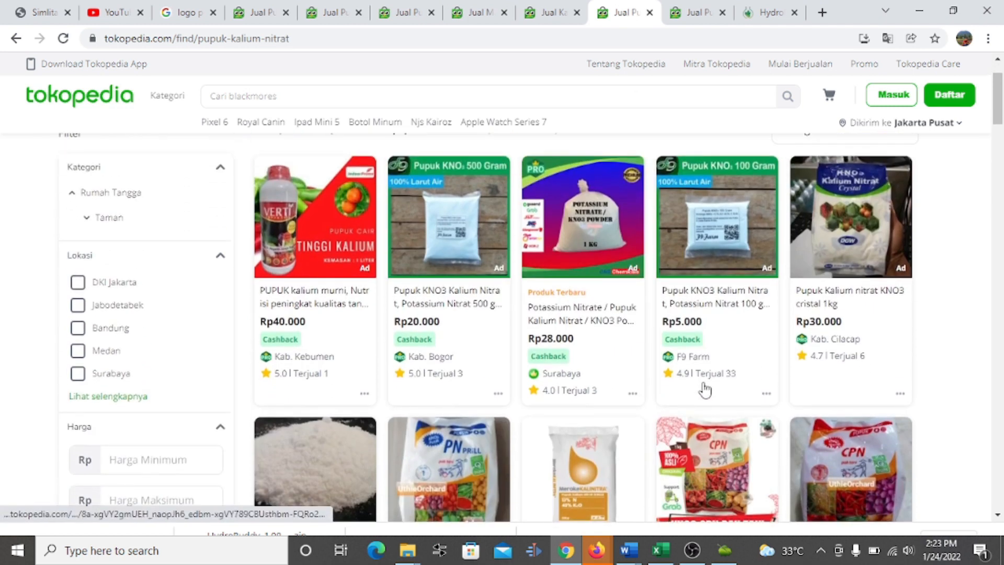
pyautogui.moveTo(999, 93); pyautogui.dragTo(999, 111)
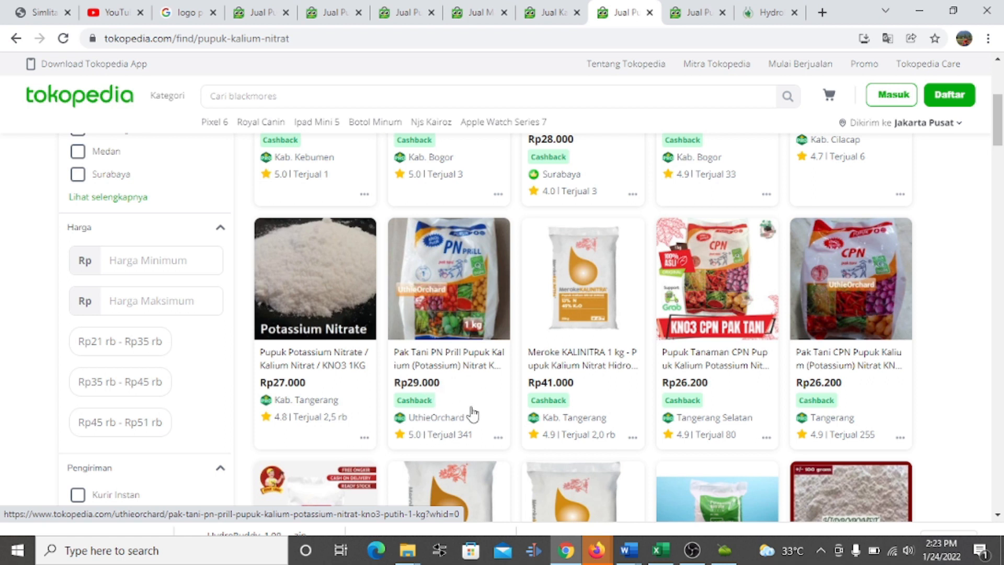
# Set Potassium Nitrate's cost per kg to 35000 and add it to the substances used for calculations.
pyautogui.click(723, 550)
pyautogui.doubleClick(907, 386)
pyautogui.write('35000')
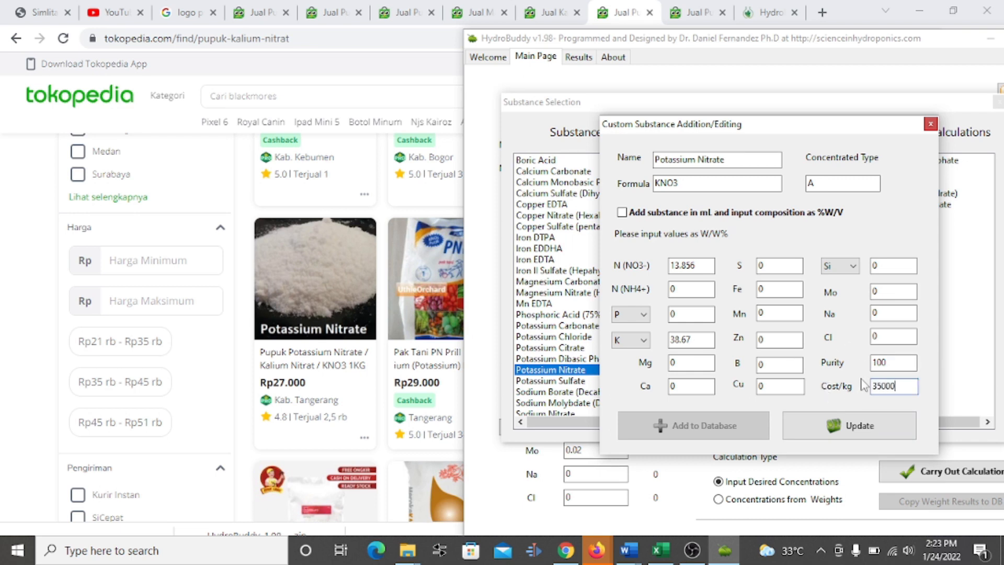
pyautogui.click(855, 437)
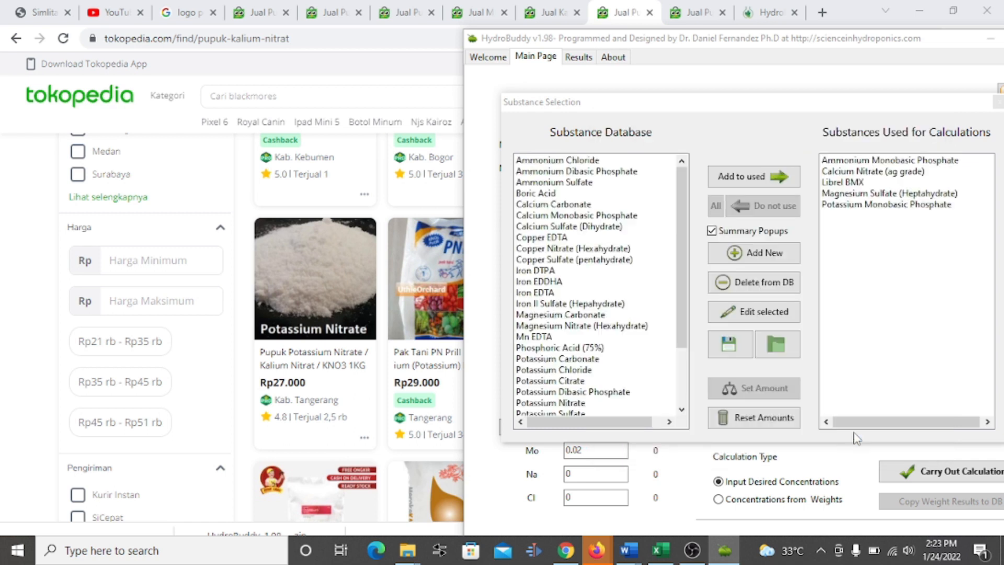
pyautogui.scroll(-1, 601, 340)
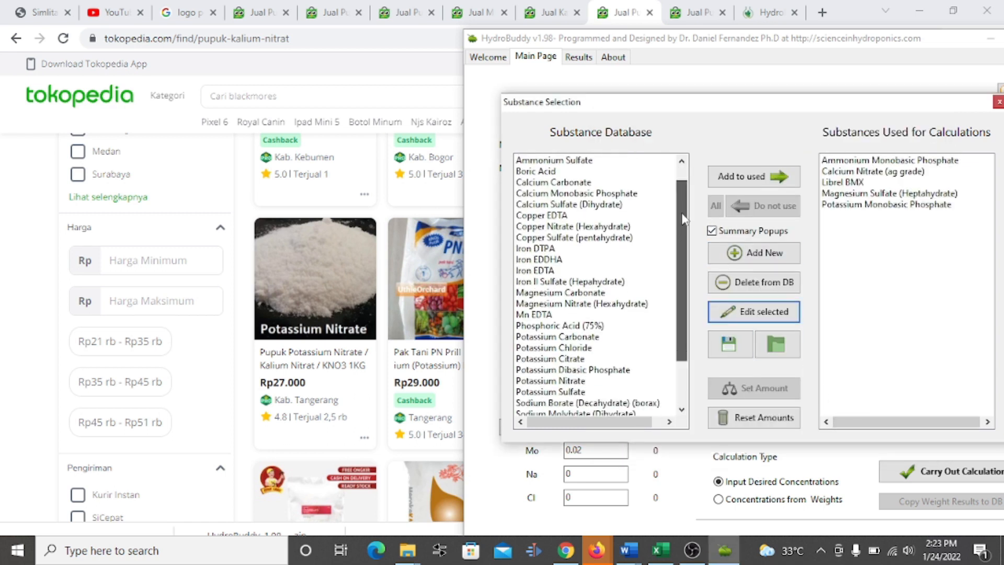
pyautogui.click(564, 380)
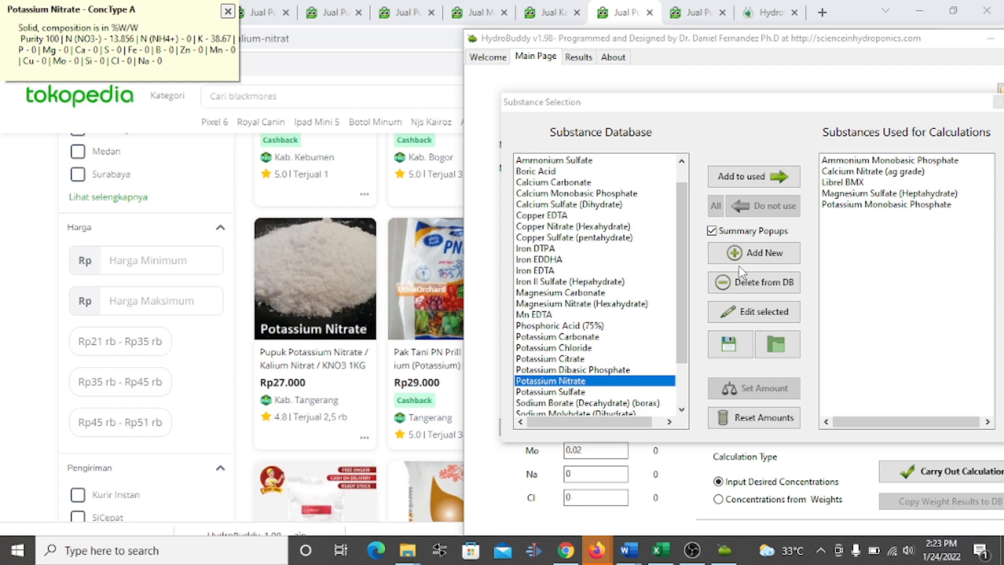
pyautogui.click(763, 187)
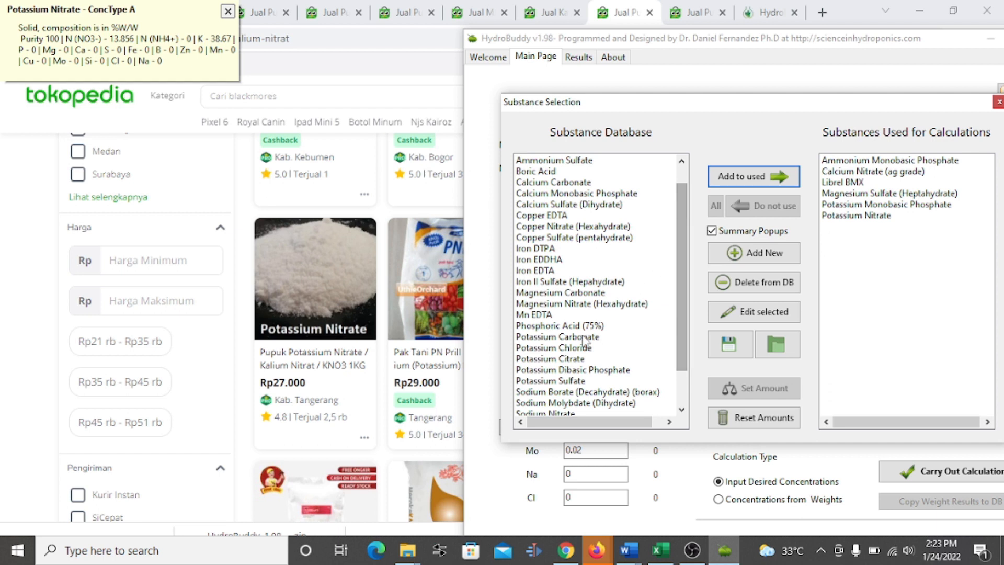
# Set Potassium Sulfate's cost per kg to 22000 based on Tokopedia kalium sulfat prices and add it to the substances used for calculations.
pyautogui.click(574, 380)
pyautogui.click(740, 320)
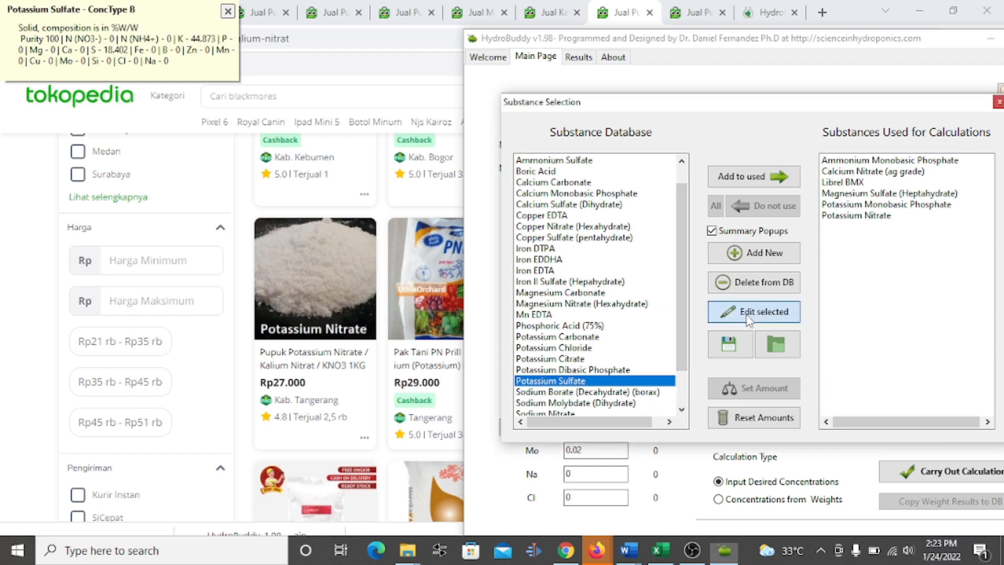
pyautogui.click(474, 8)
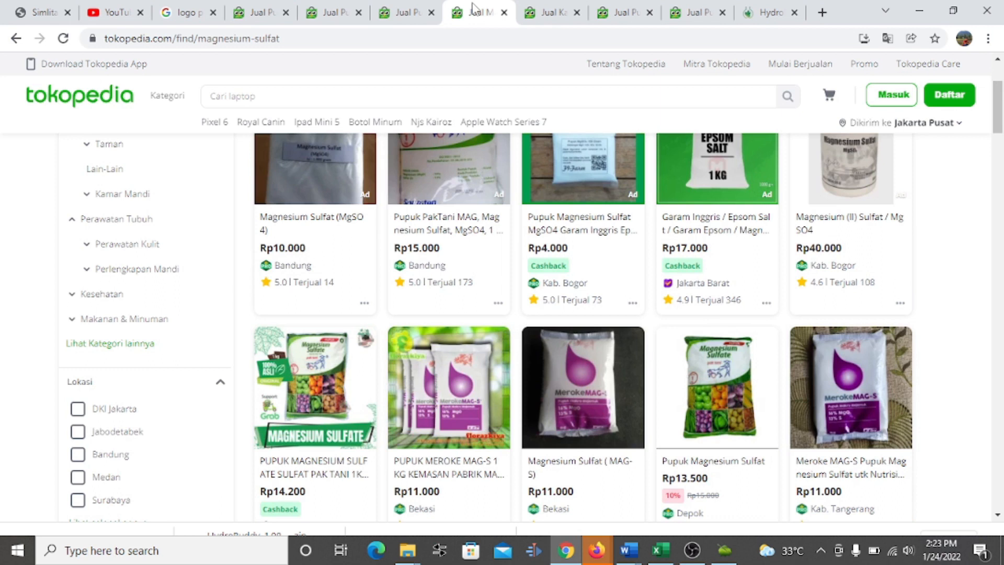
pyautogui.click(548, 12)
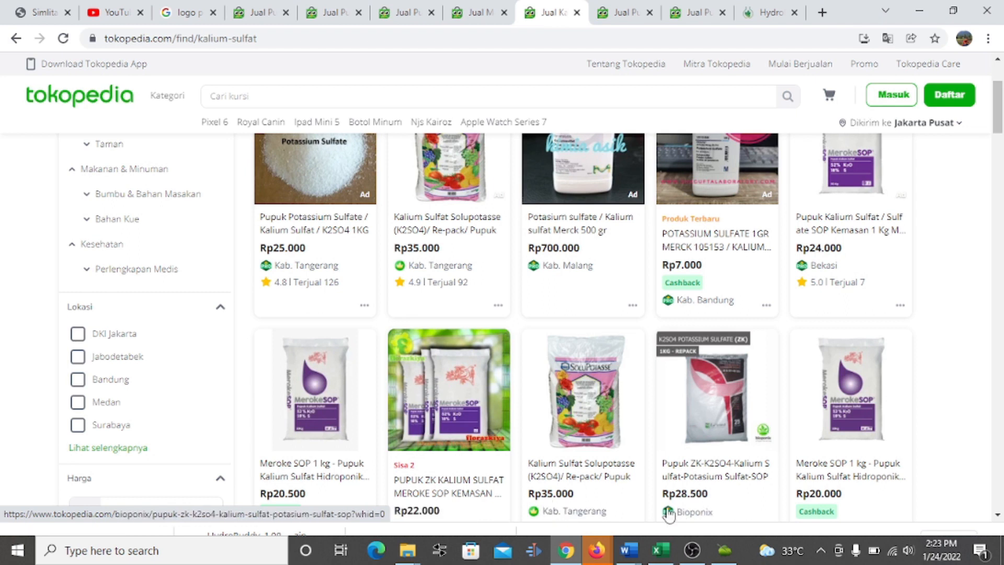
pyautogui.click(724, 549)
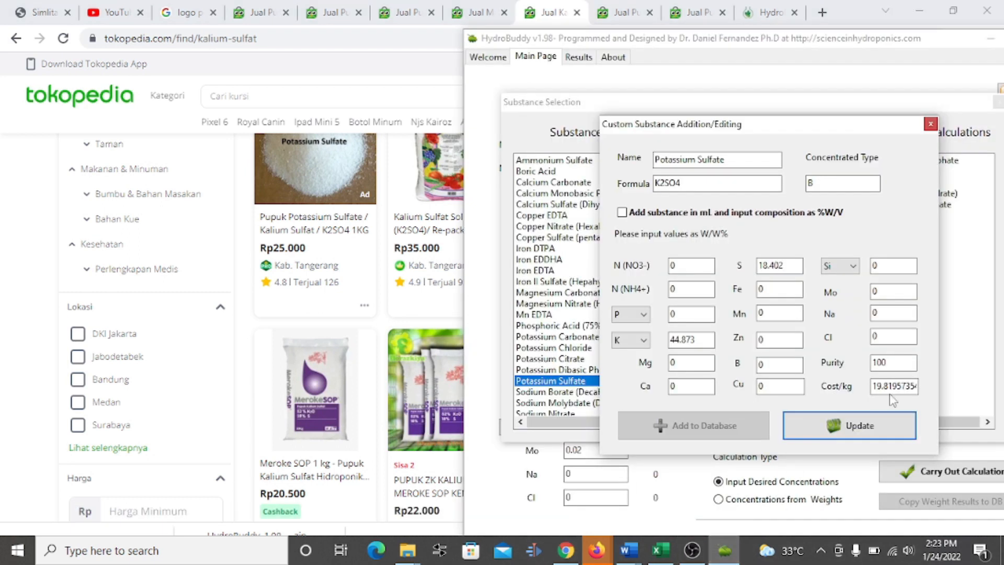
pyautogui.click(918, 386)
pyautogui.doubleClick(918, 386)
pyautogui.press('BackSpace')
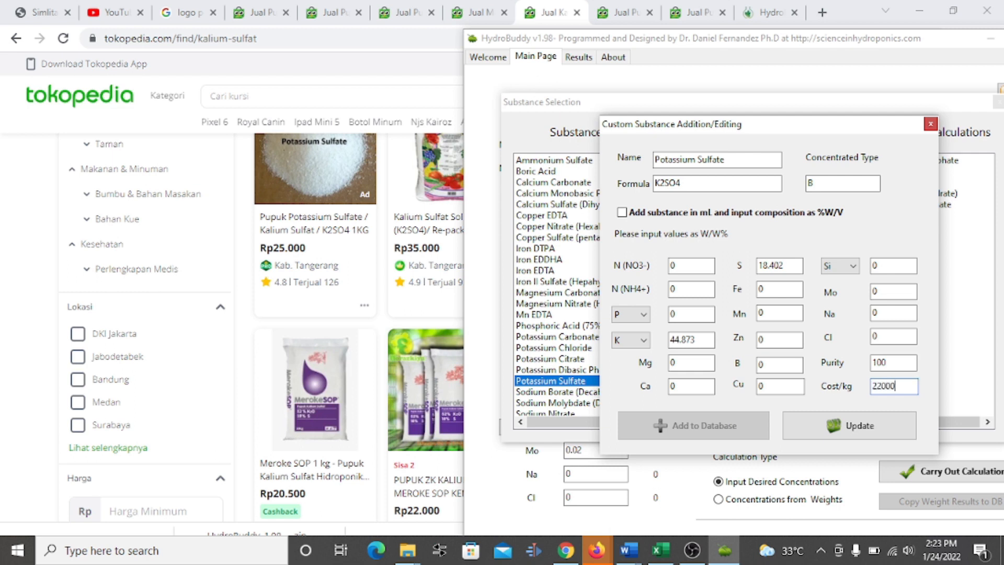
pyautogui.click(857, 425)
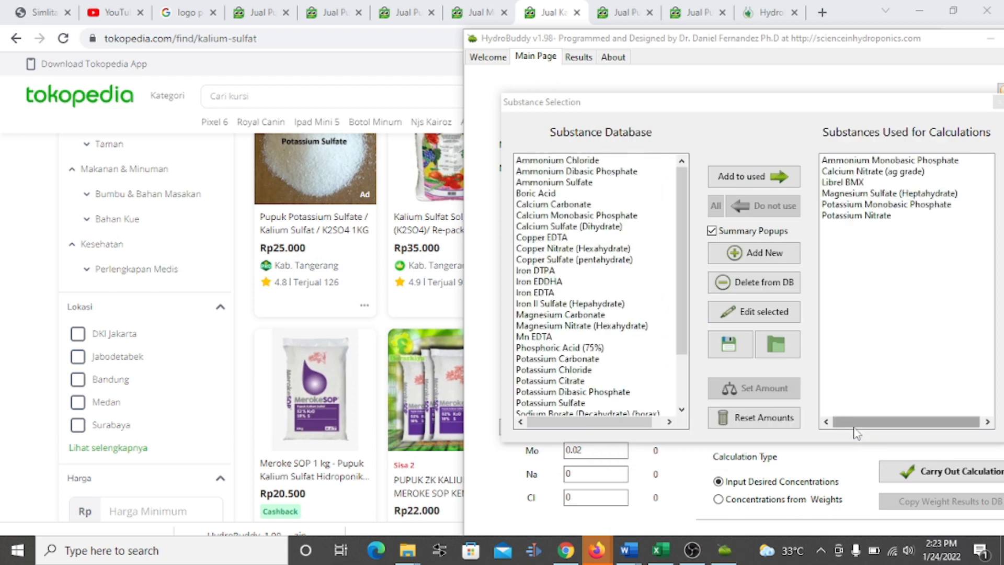
pyautogui.click(561, 404)
pyautogui.click(756, 179)
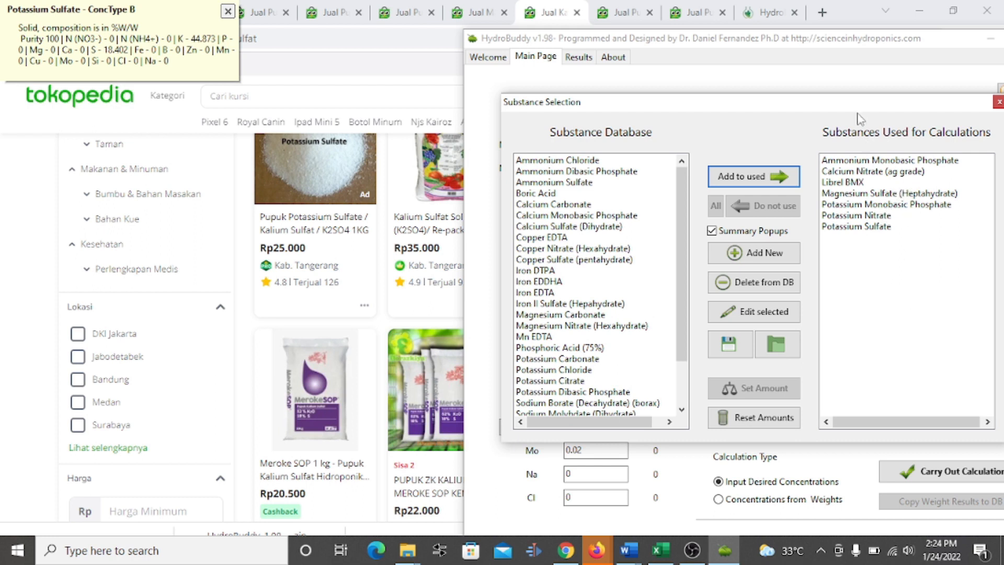
# Close the substance selection and reposition the HydroBuddy window so the whole main page is visible.
pyautogui.moveTo(851, 100); pyautogui.dragTo(630, 90)
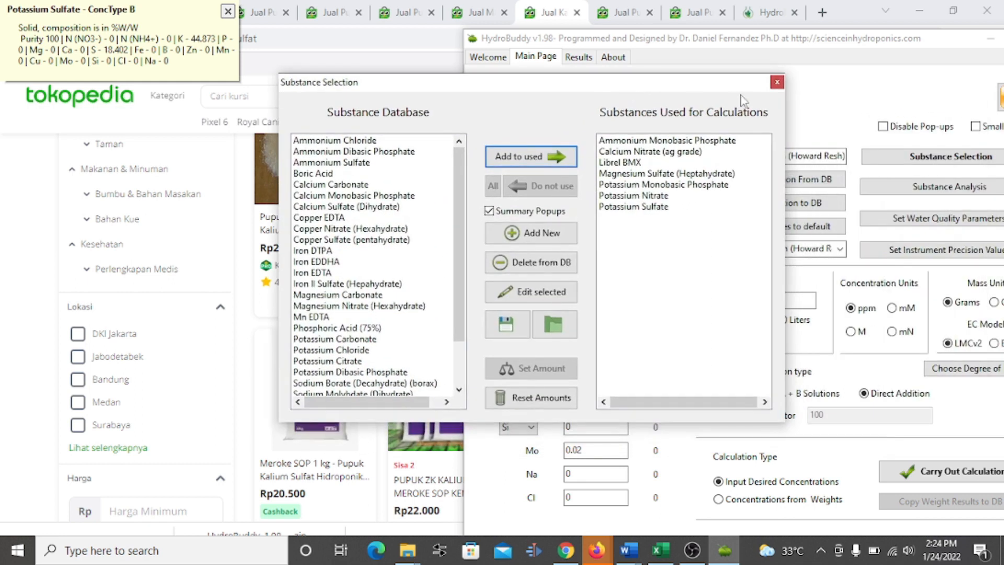
pyautogui.click(776, 83)
pyautogui.moveTo(814, 44); pyautogui.dragTo(597, 31)
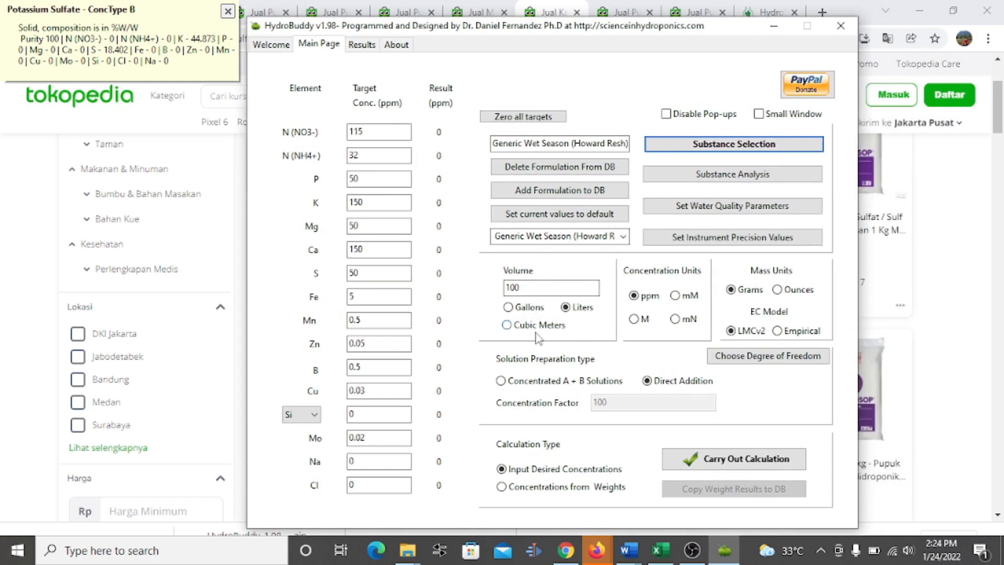
# Set up concentrated A + B solutions with a stock solution volume of 5 liters and a concentration factor of 200.
pyautogui.moveTo(523, 286); pyautogui.dragTo(492, 285)
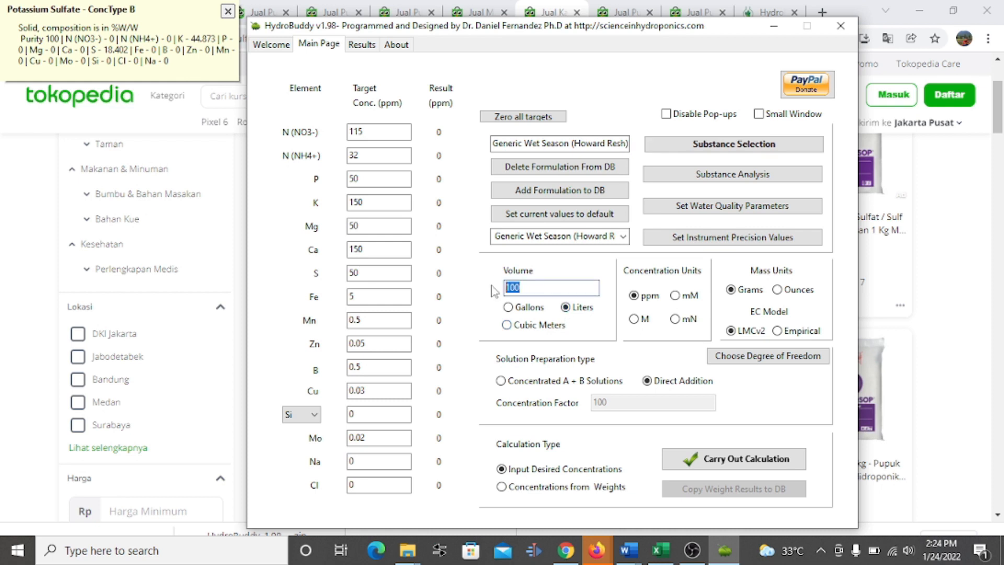
pyautogui.write('5')
pyautogui.click(539, 386)
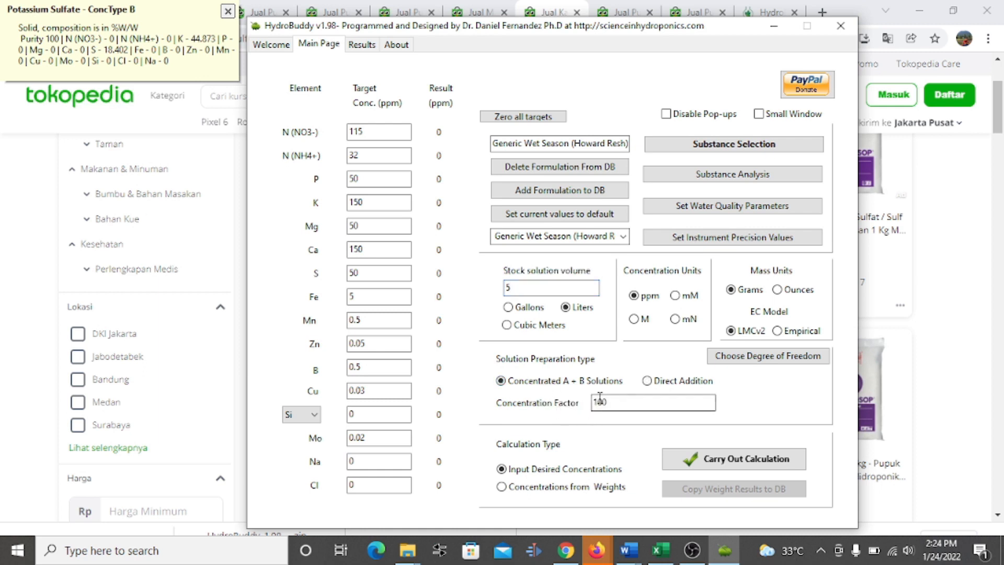
pyautogui.moveTo(600, 400); pyautogui.dragTo(587, 399)
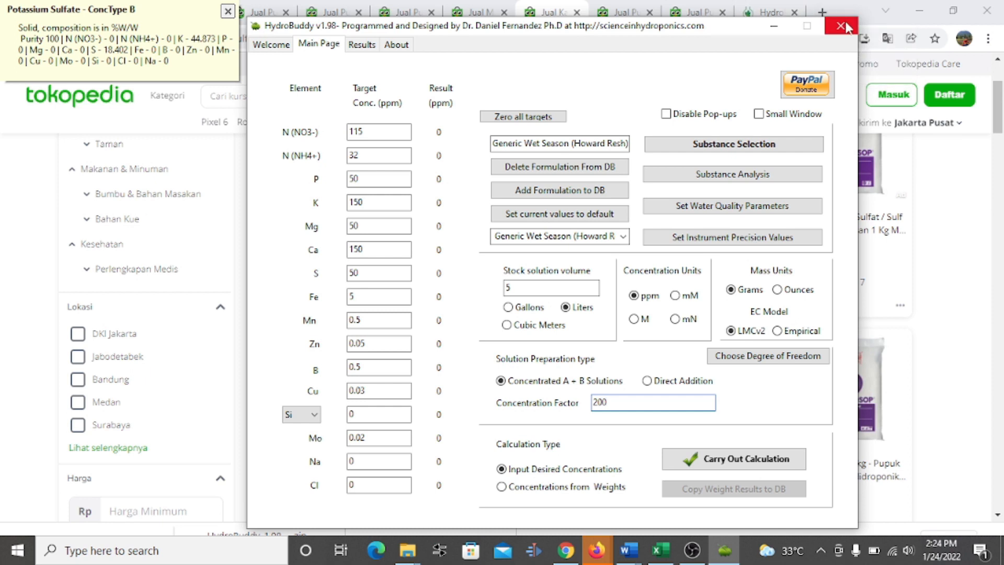
pyautogui.write('0')
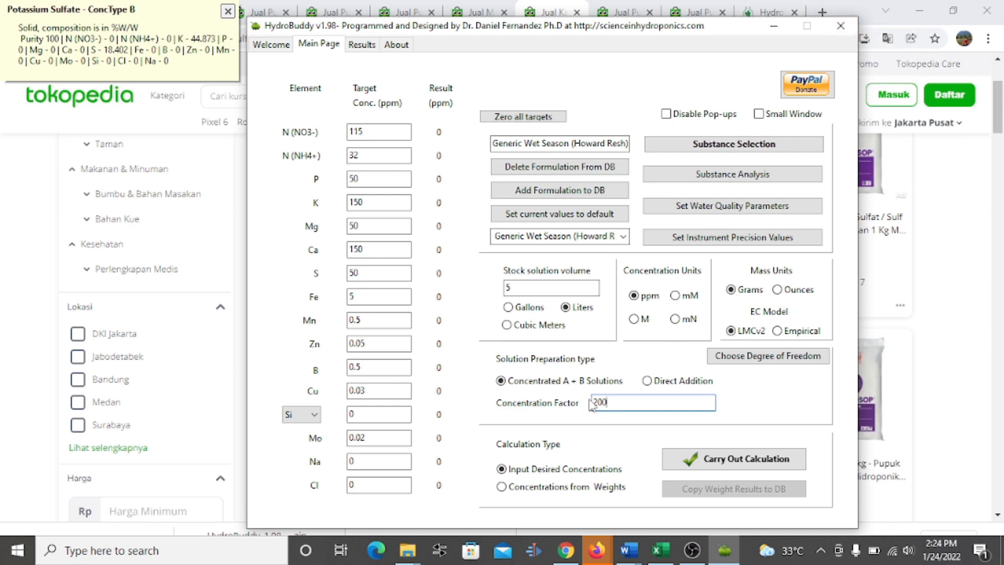
# Carry out the calculation for the Generic Wet Season formulation and dismiss all resulting messages.
pyautogui.click(736, 465)
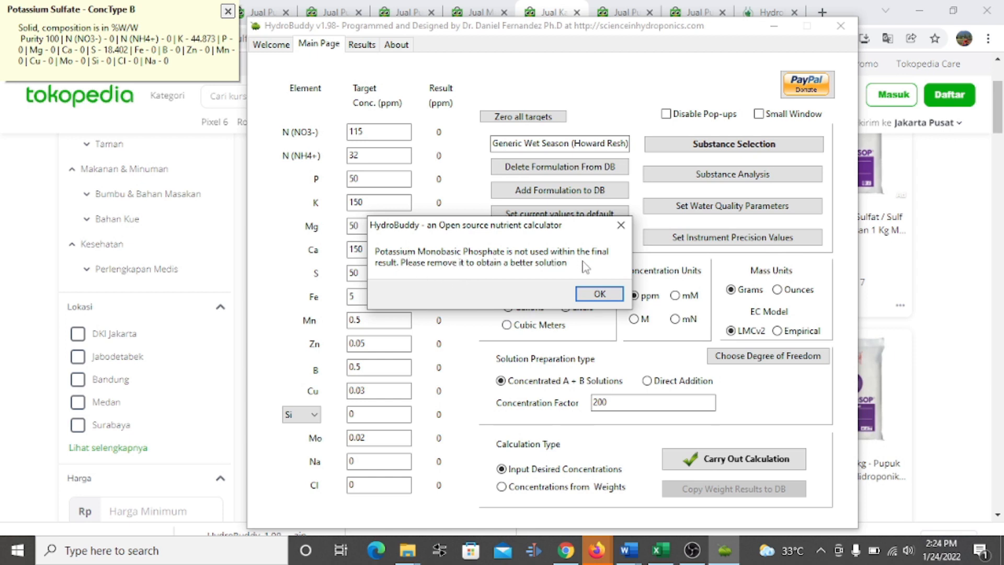
pyautogui.click(594, 295)
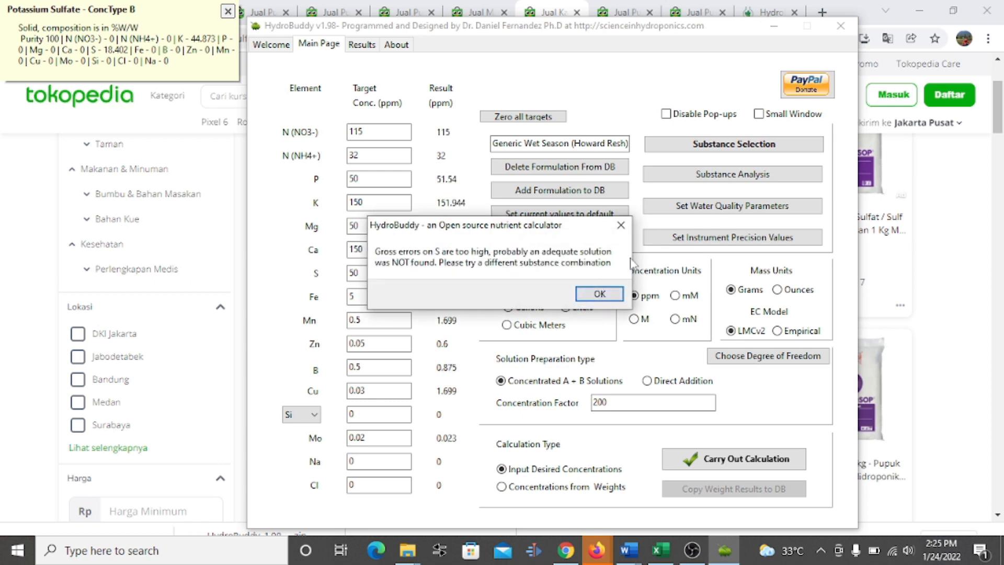
pyautogui.click(601, 294)
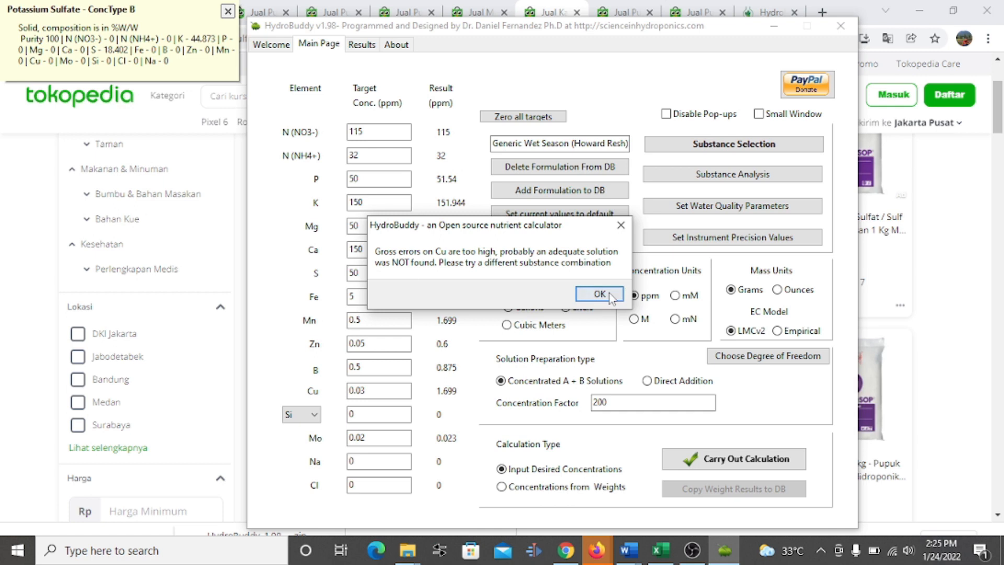
pyautogui.click(609, 296)
pyautogui.click(610, 295)
# Remove Potassium Monobasic Phosphate from the substances used for calculations and close the substance selection.
pyautogui.click(741, 149)
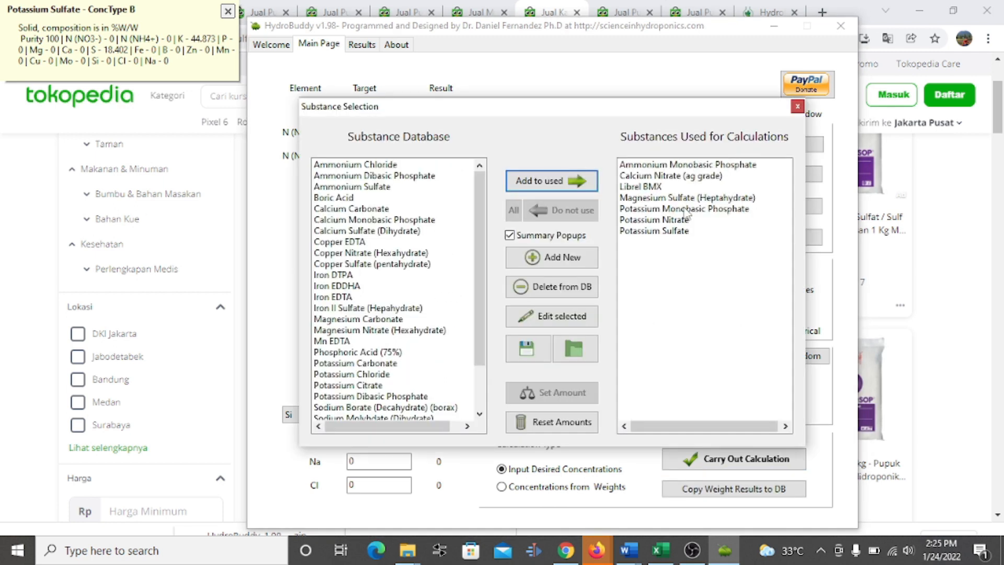
pyautogui.click(686, 210)
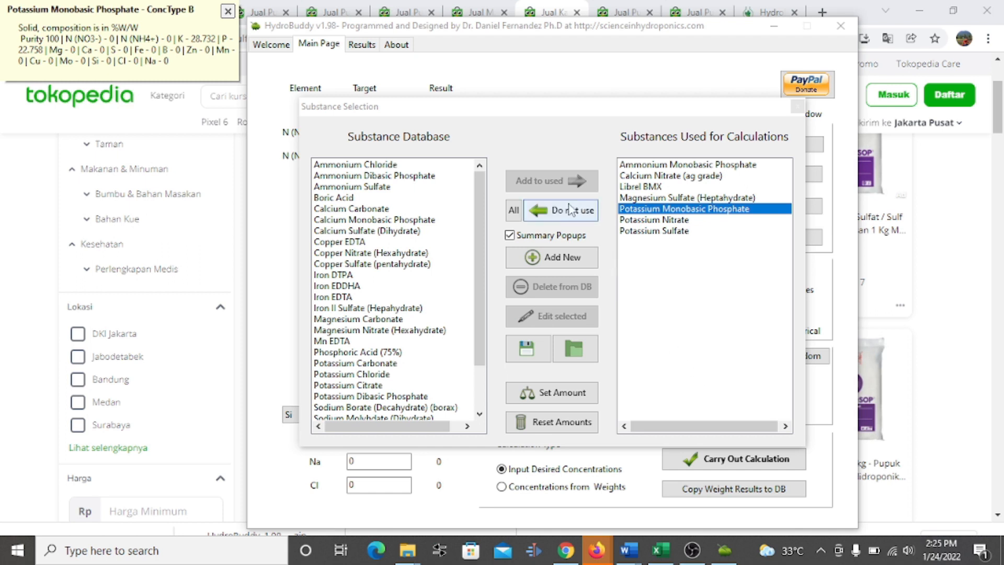
pyautogui.click(557, 215)
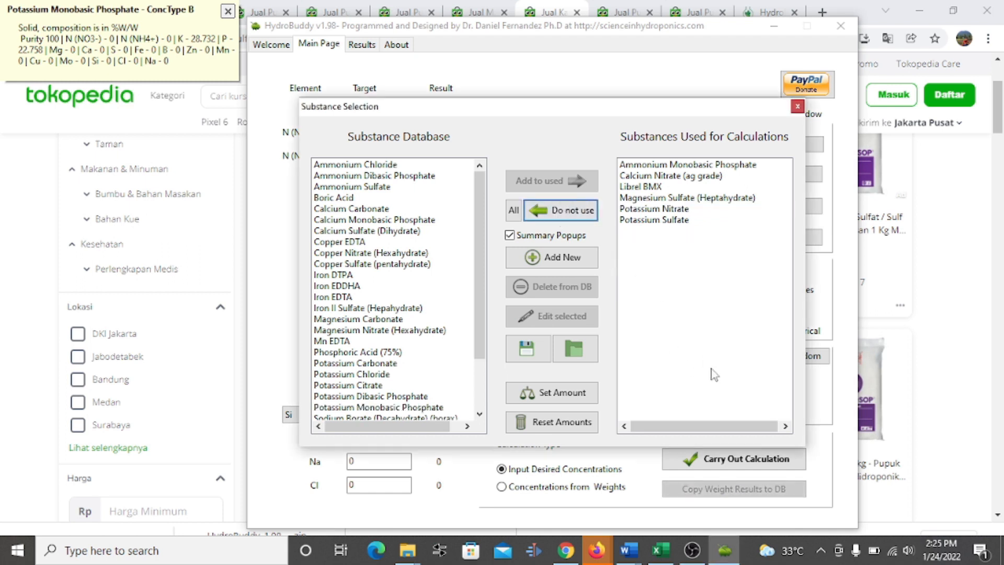
pyautogui.click(797, 107)
# Recalculate the Generic Wet Season formulation with the reduced substance list, dismiss the messages, and show the results.
pyautogui.click(741, 461)
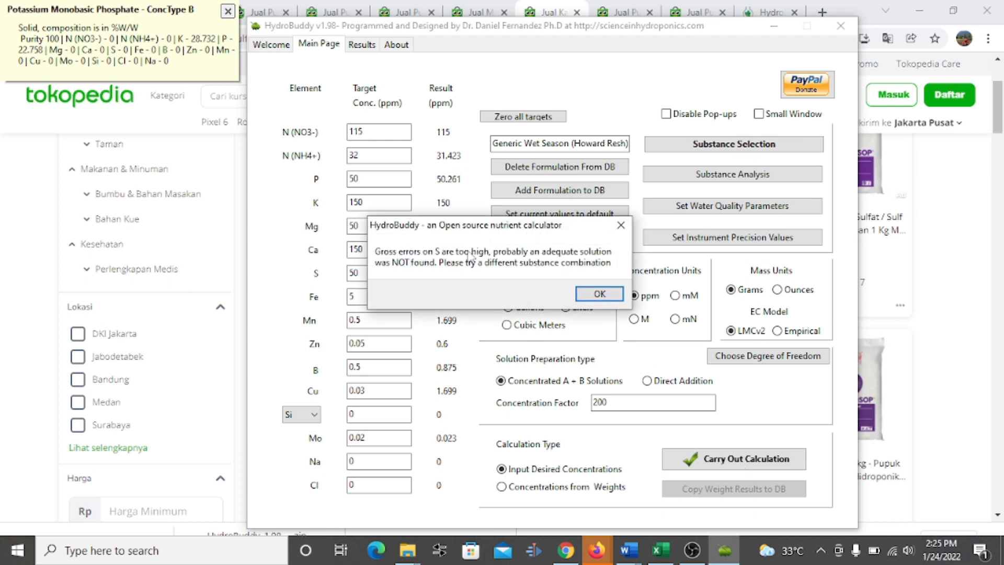
pyautogui.click(595, 293)
pyautogui.click(595, 296)
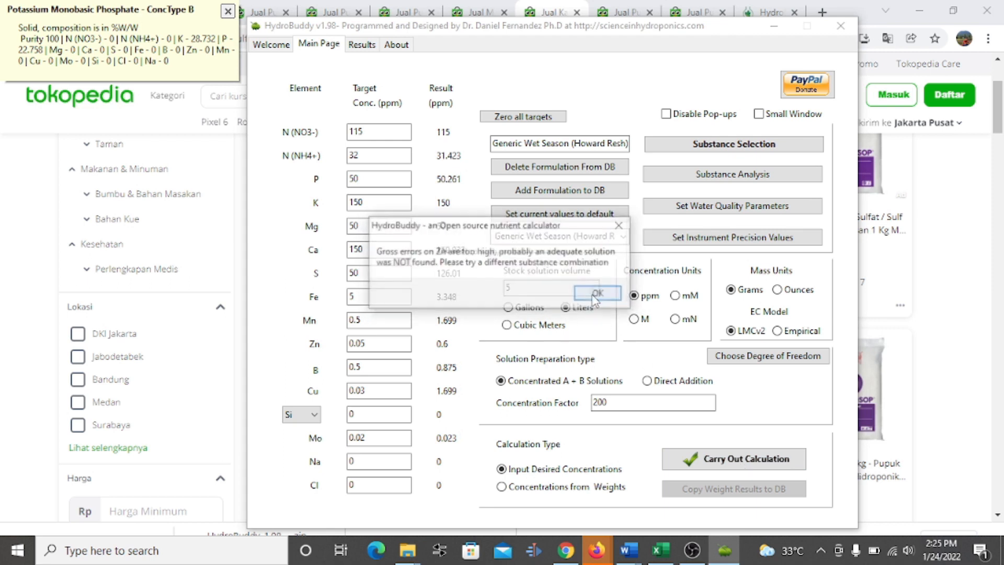
pyautogui.click(596, 295)
pyautogui.click(599, 295)
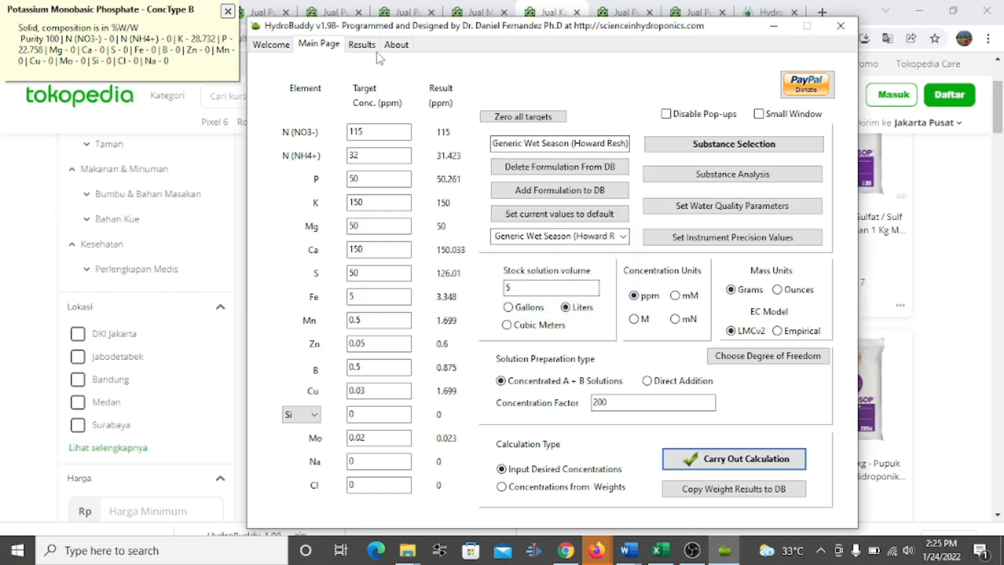
pyautogui.click(362, 45)
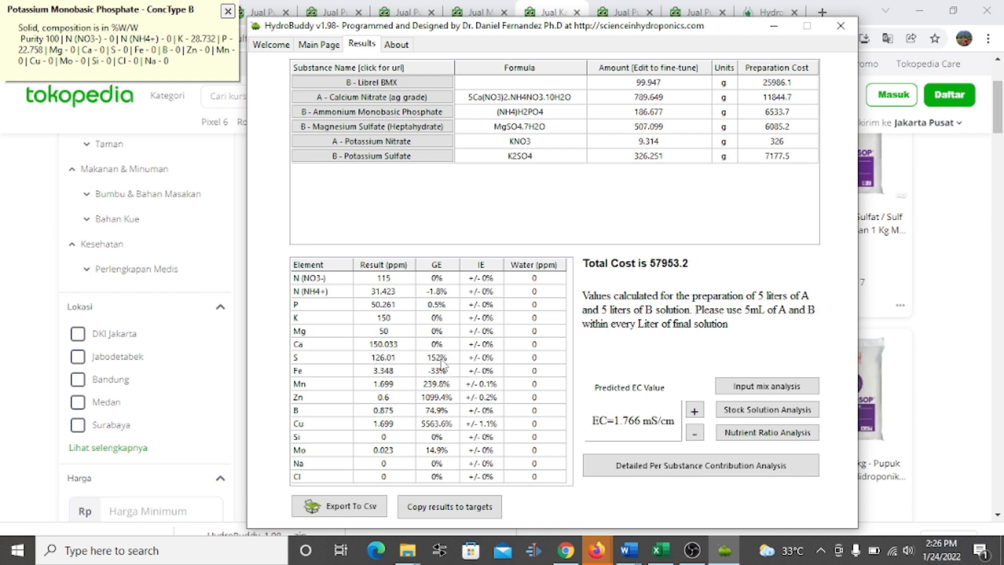
# Compare the sulfur target with the calculated results and briefly open the product link of Librel BMX.
pyautogui.click(265, 47)
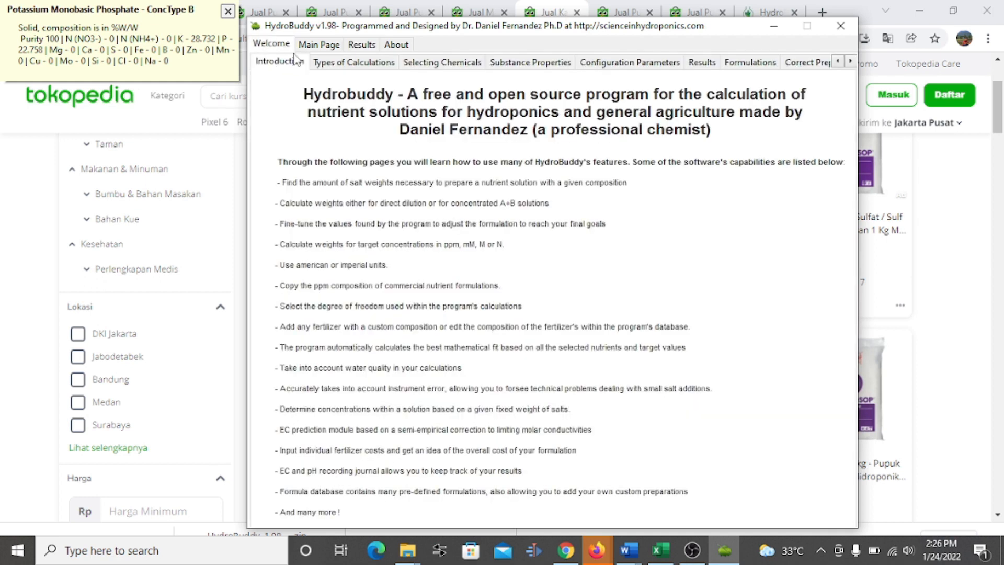
pyautogui.click(319, 45)
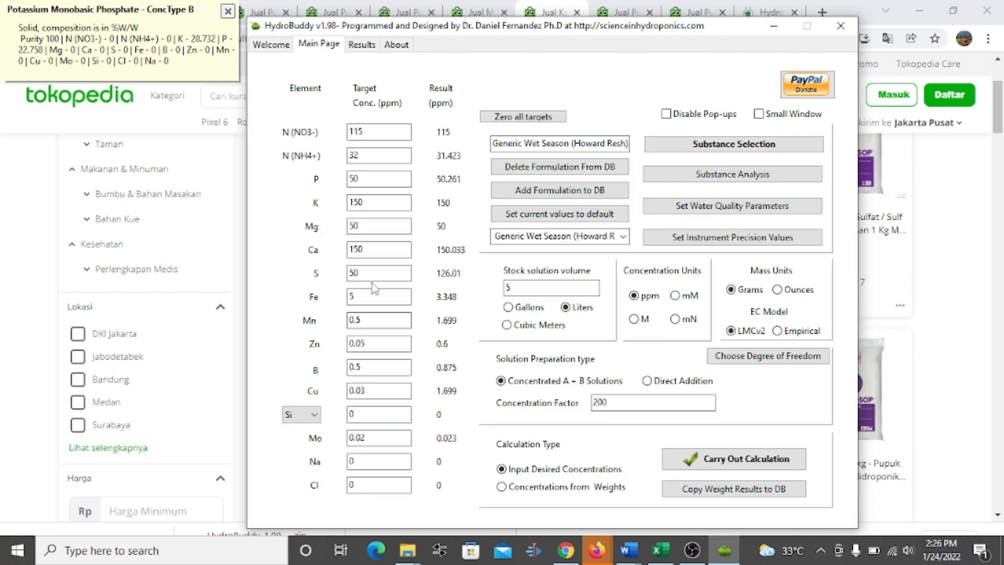
pyautogui.click(358, 273)
pyautogui.click(372, 45)
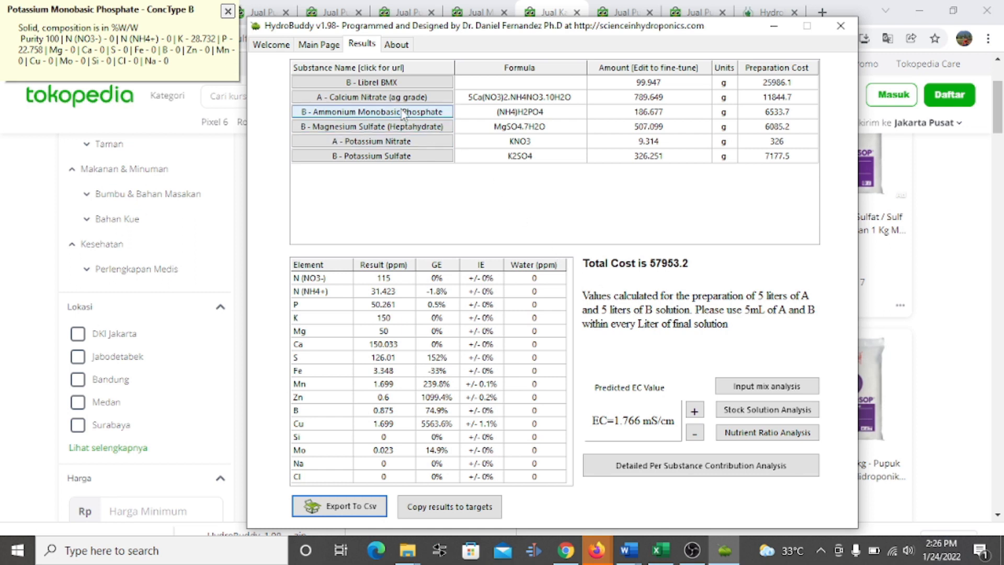
pyautogui.click(385, 86)
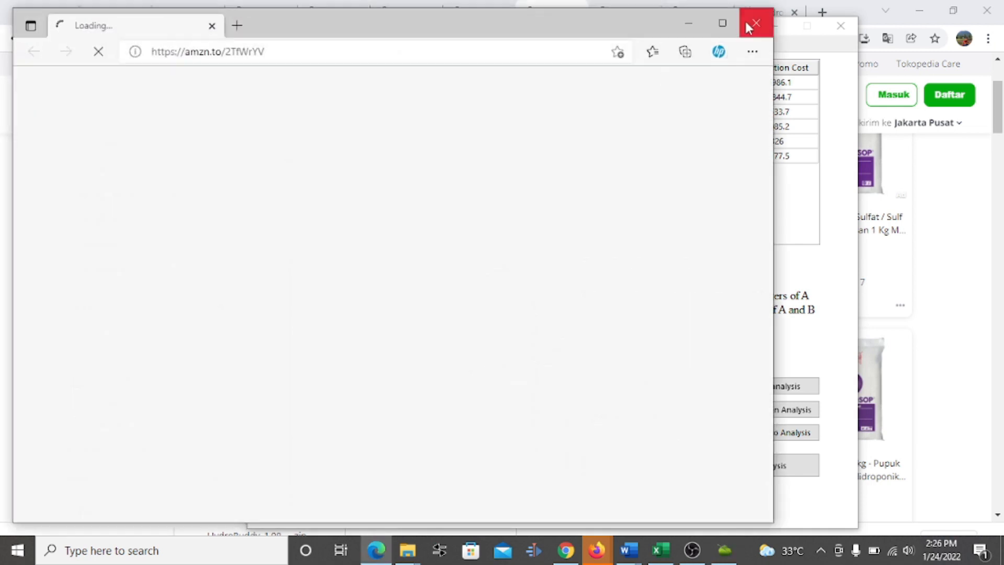
pyautogui.click(746, 22)
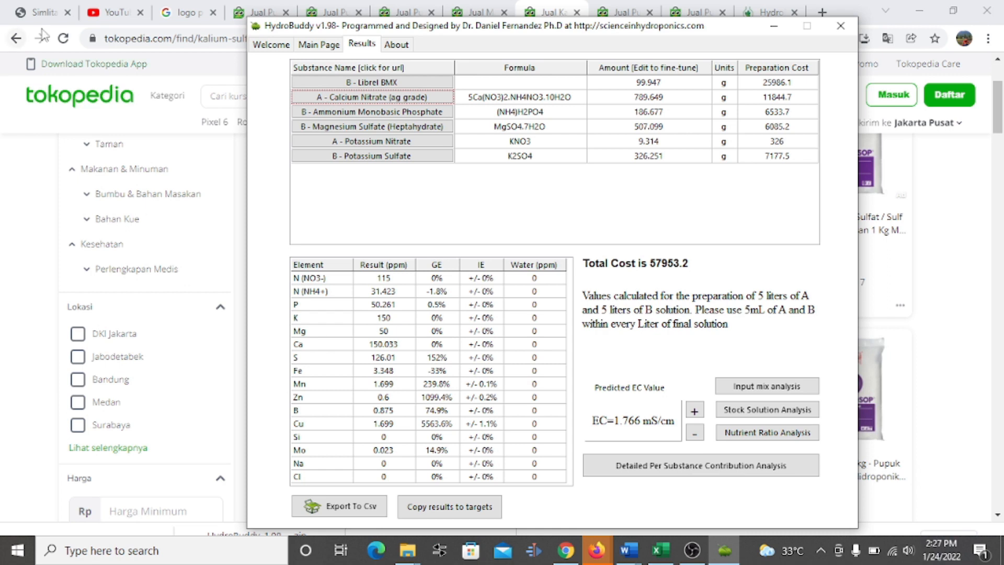
# Load the Tropical Lettuce formulation from the database as the new target concentrations.
pyautogui.click(320, 47)
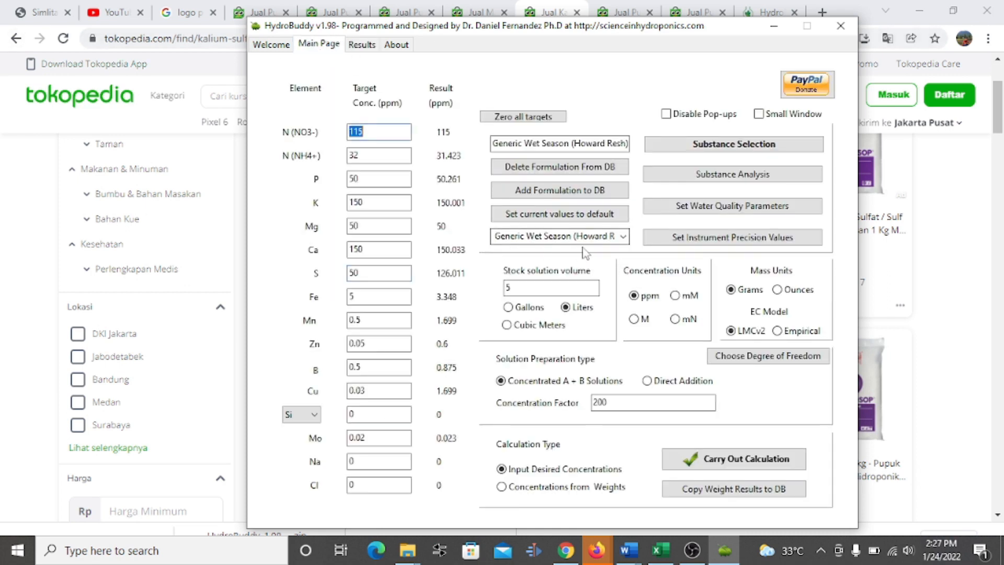
pyautogui.click(623, 238)
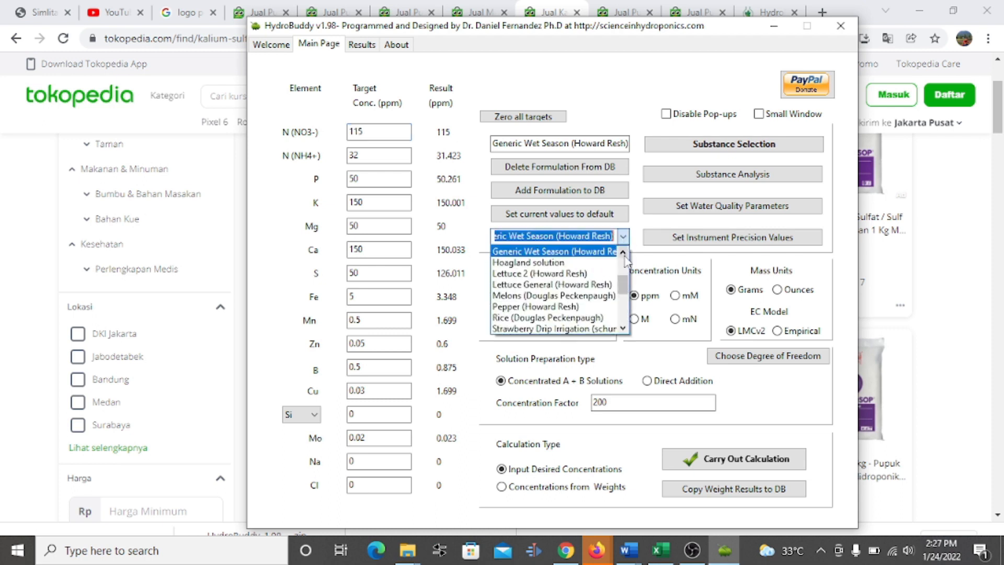
pyautogui.moveTo(625, 284); pyautogui.dragTo(622, 325)
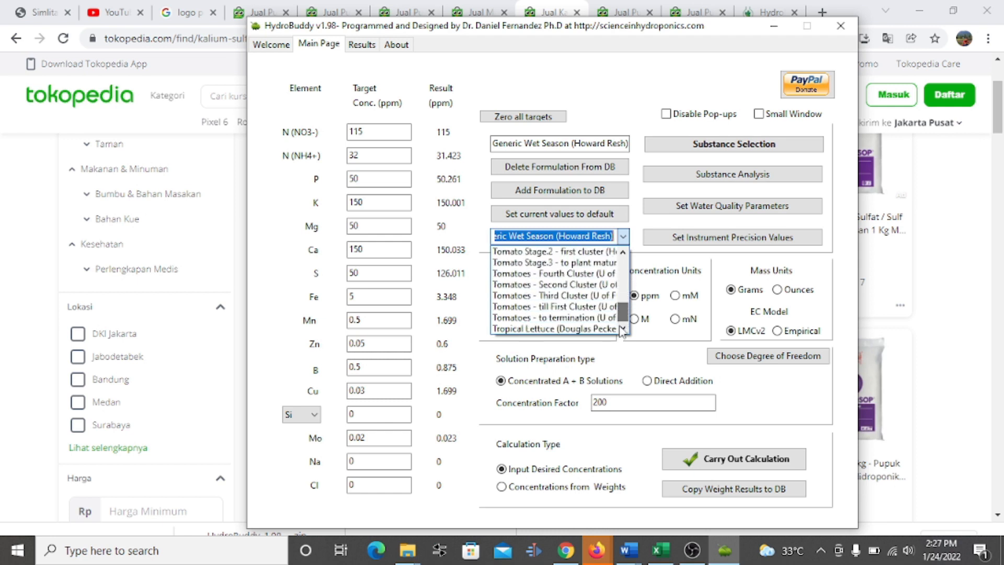
pyautogui.click(550, 329)
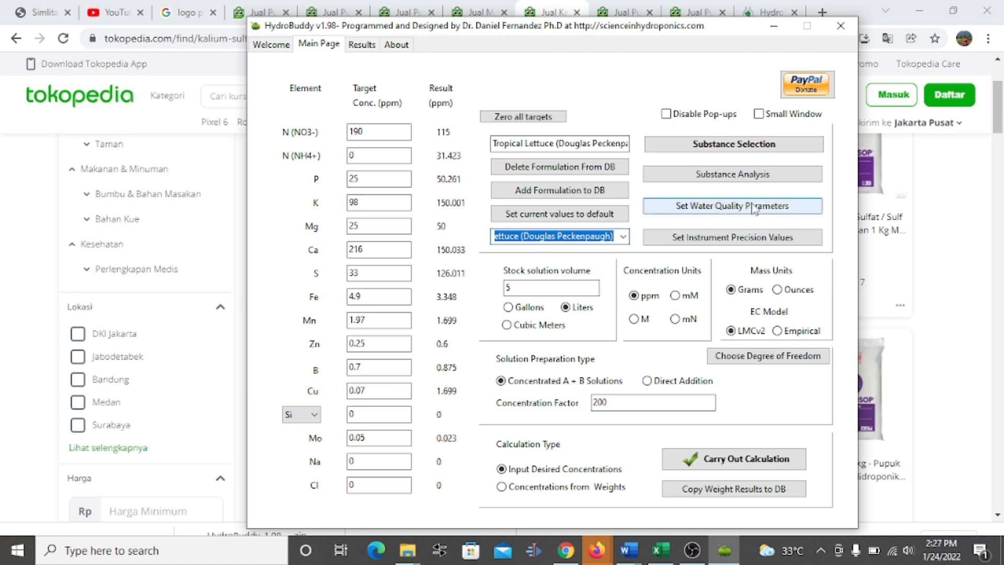
# Move the substance selection clear of the target values and remove Ammonium Monobasic Phosphate from the substances used.
pyautogui.click(748, 145)
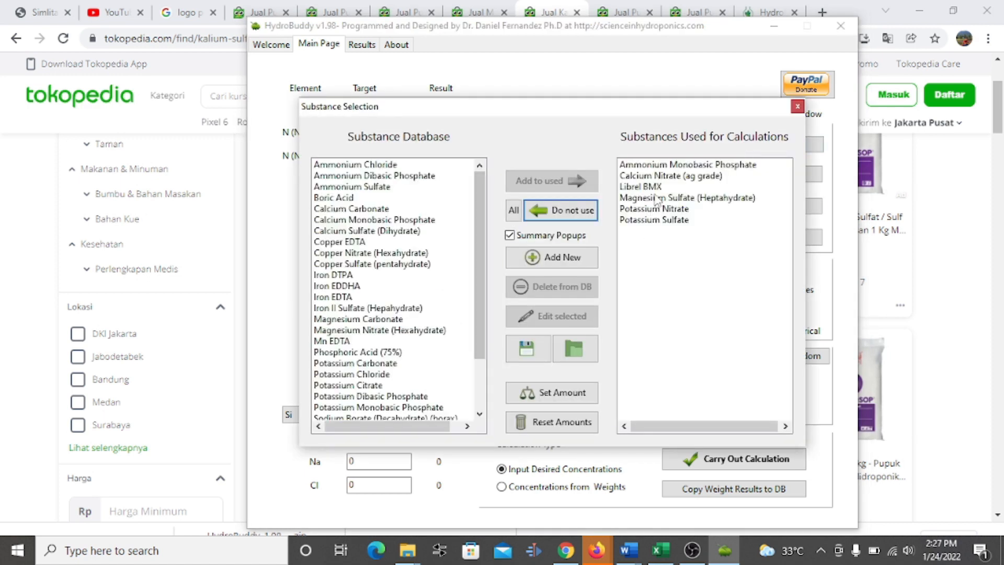
pyautogui.moveTo(580, 106); pyautogui.dragTo(756, 152)
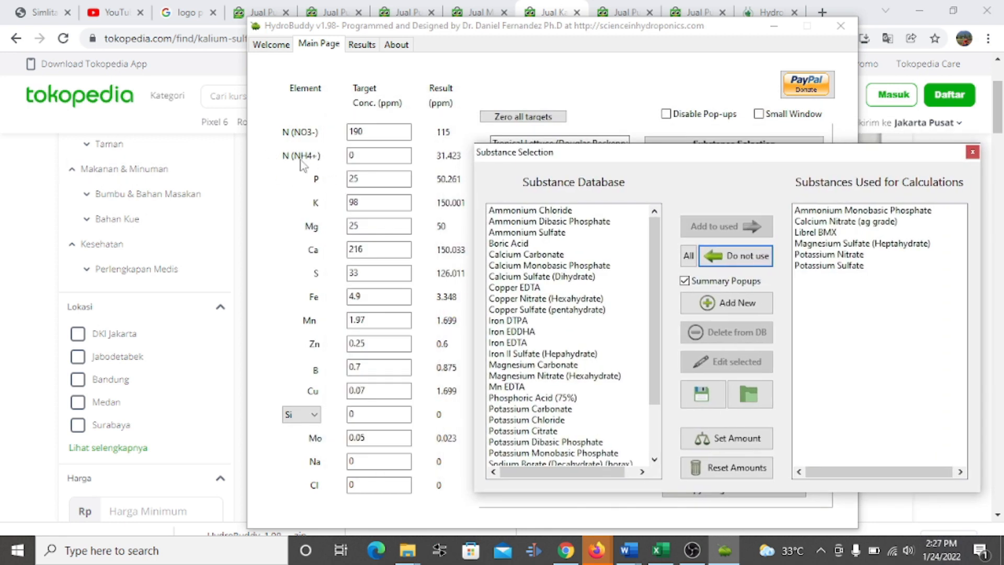
pyautogui.click(858, 212)
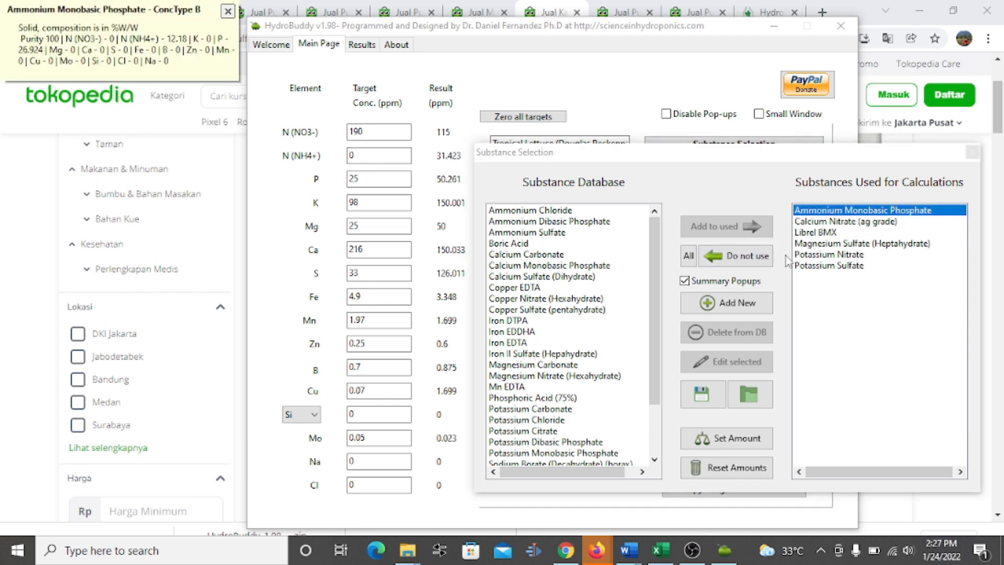
pyautogui.click(741, 257)
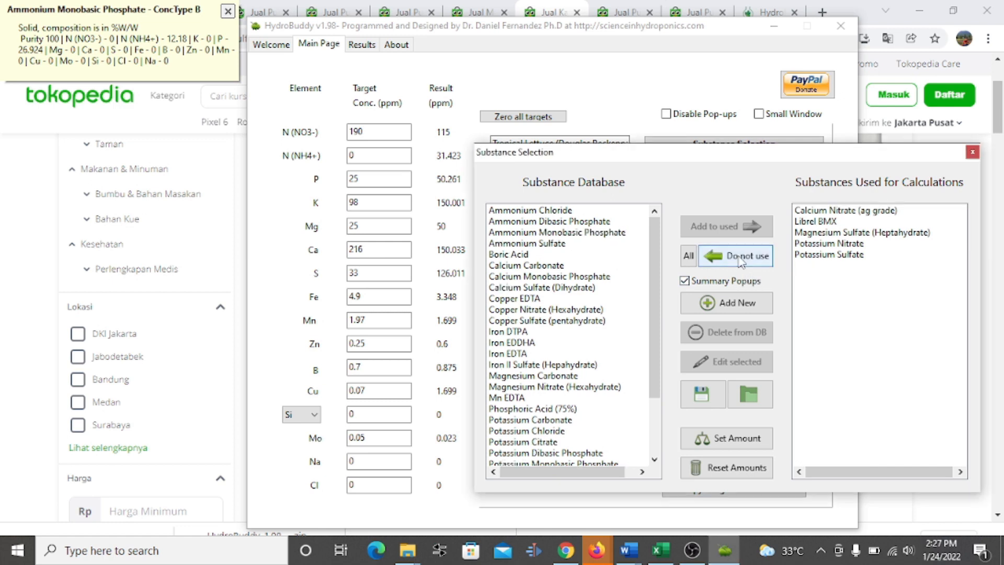
# Add Potassium Monobasic Phosphate to the substances used for calculations and close the substance selection.
pyautogui.moveTo(650, 253); pyautogui.dragTo(649, 297)
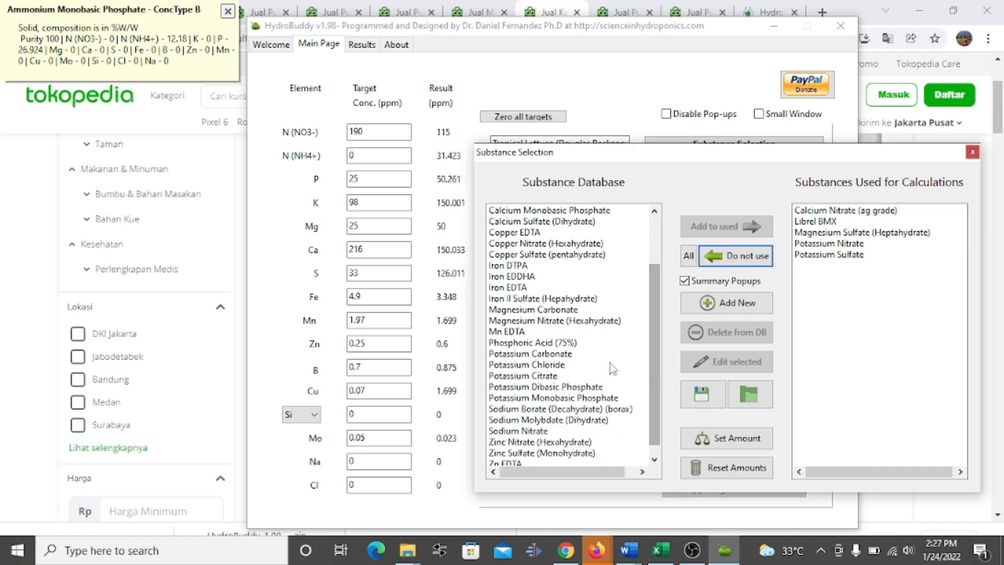
pyautogui.click(586, 398)
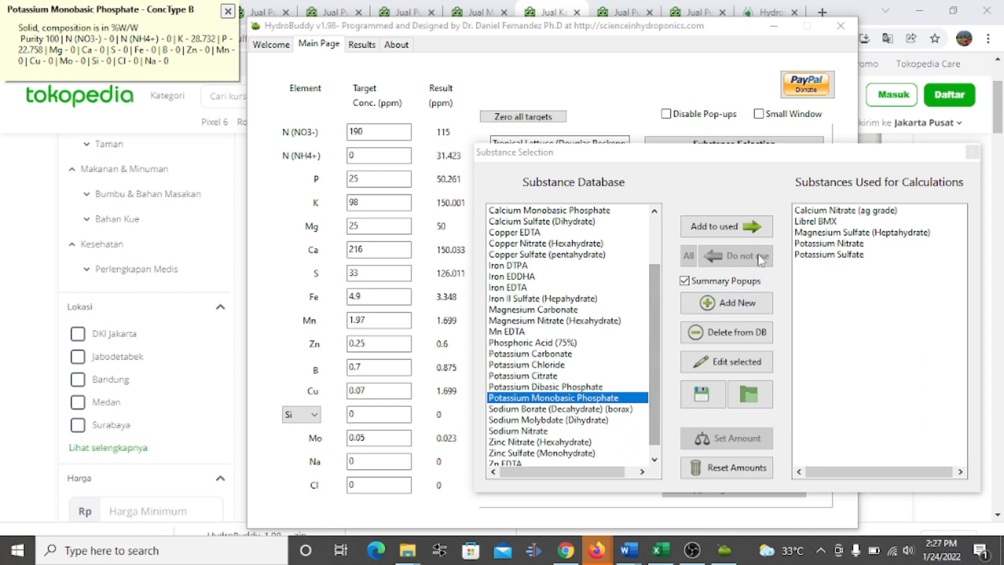
pyautogui.click(759, 234)
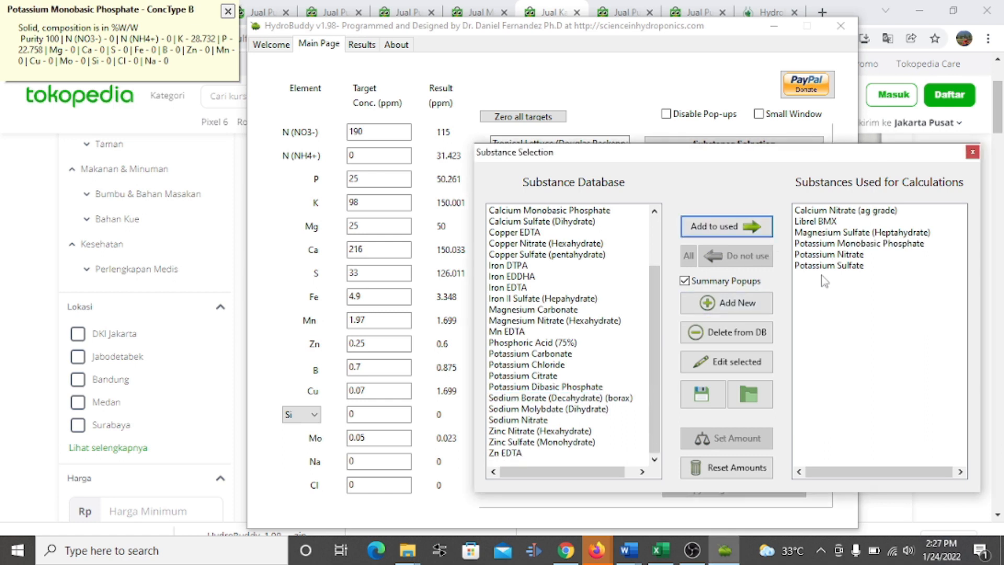
pyautogui.click(971, 152)
# Carry out the calculation for the Tropical Lettuce formulation, dismiss the messages, and show the resulting amounts and costs.
pyautogui.click(717, 452)
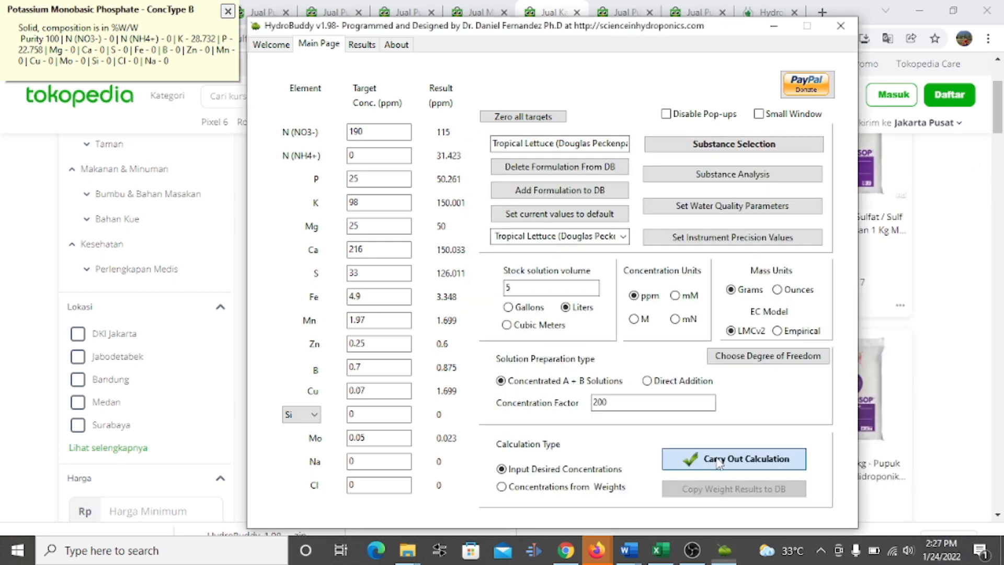
pyautogui.click(606, 300)
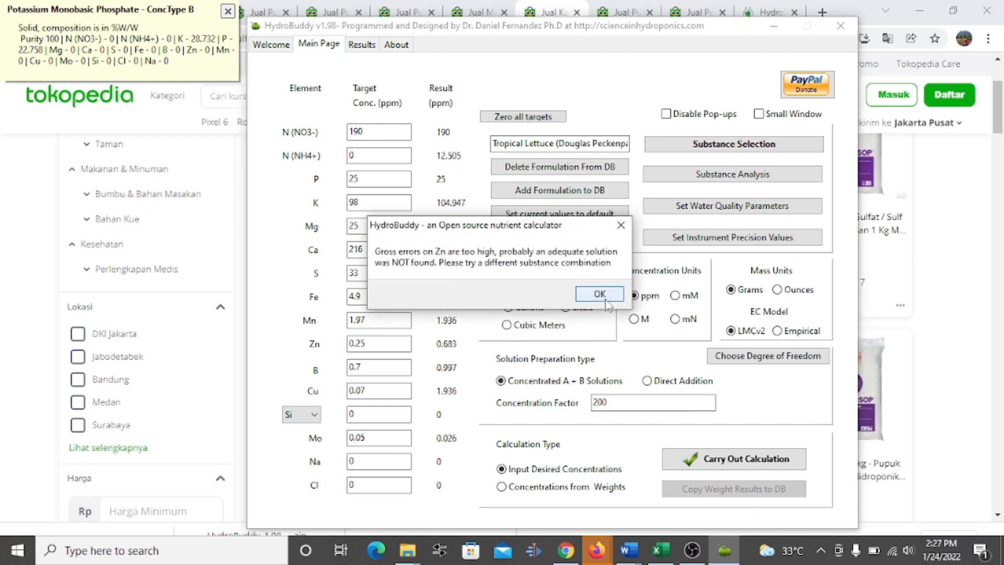
pyautogui.click(606, 300)
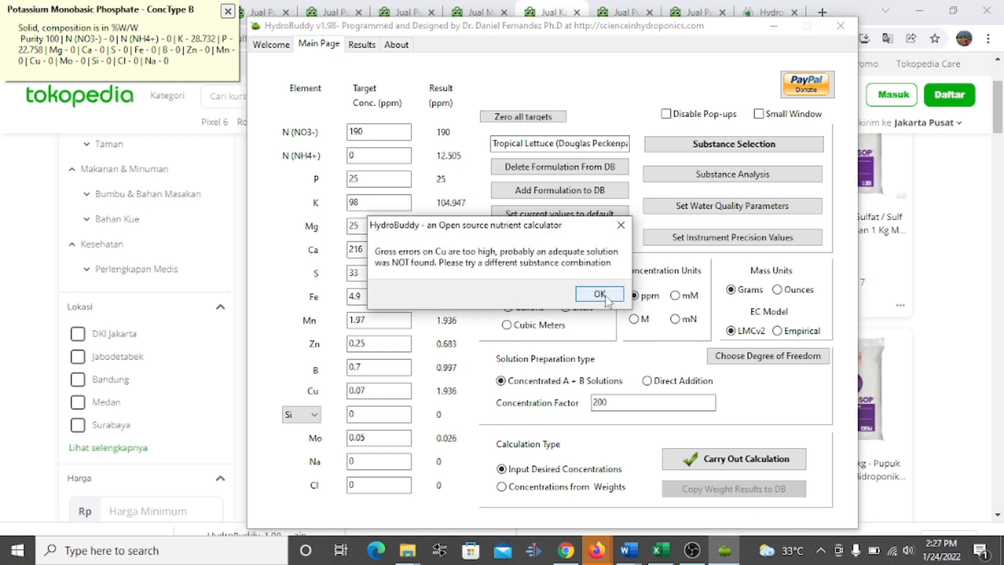
pyautogui.click(606, 296)
pyautogui.click(607, 299)
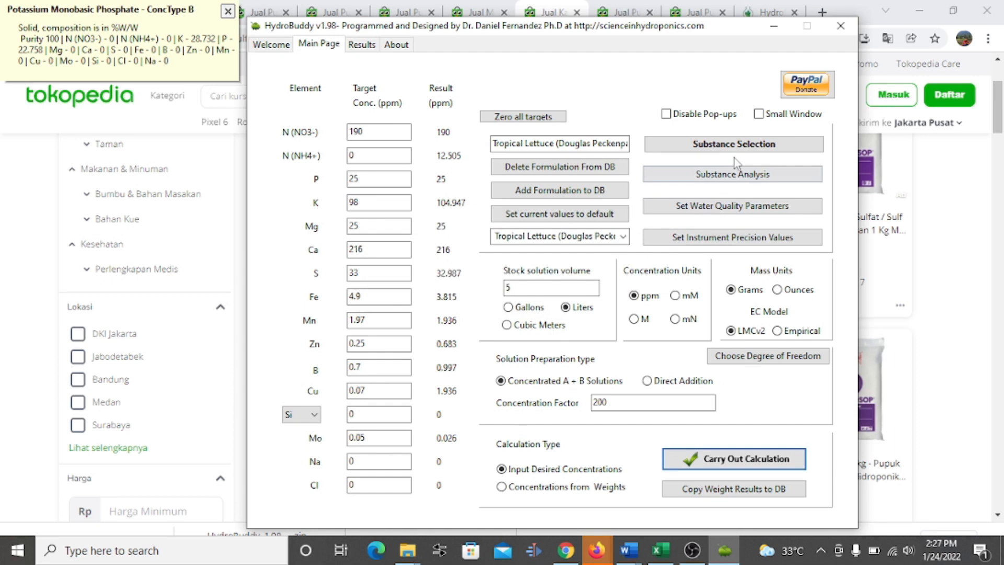
pyautogui.click(362, 45)
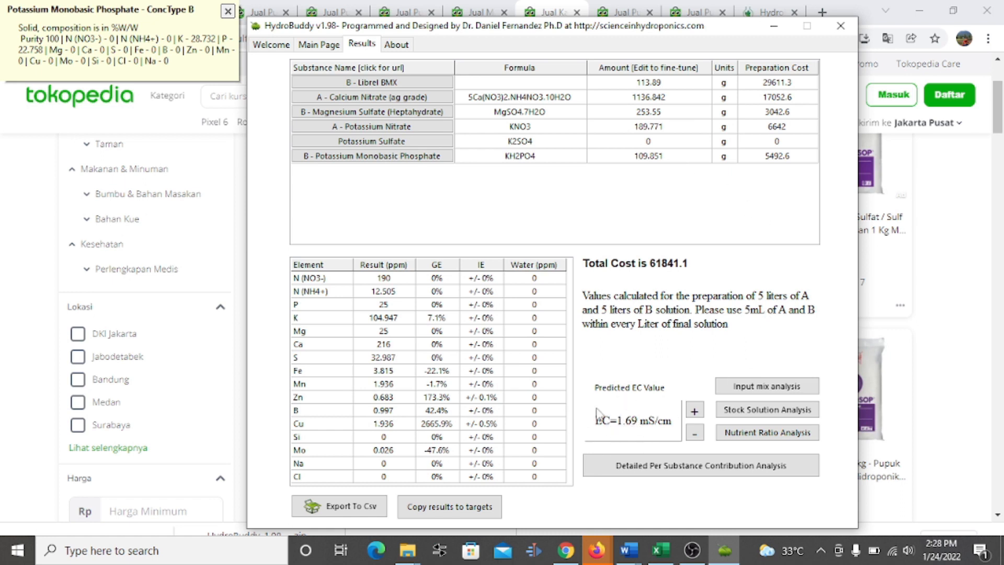
# Load the Generic Grow (maximumyield) formulation from the database as the new target concentrations.
pyautogui.moveTo(625, 434)
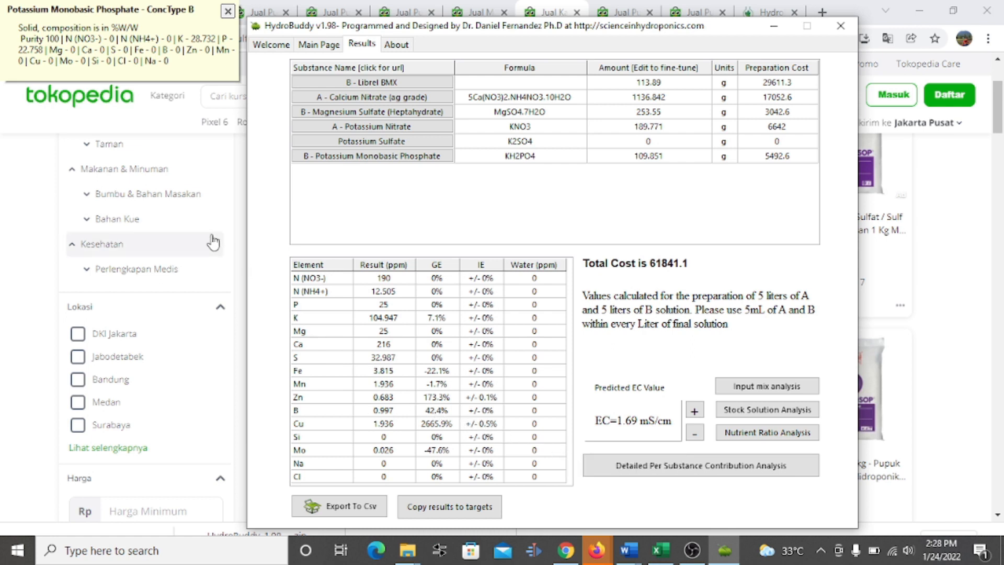
pyautogui.click(332, 46)
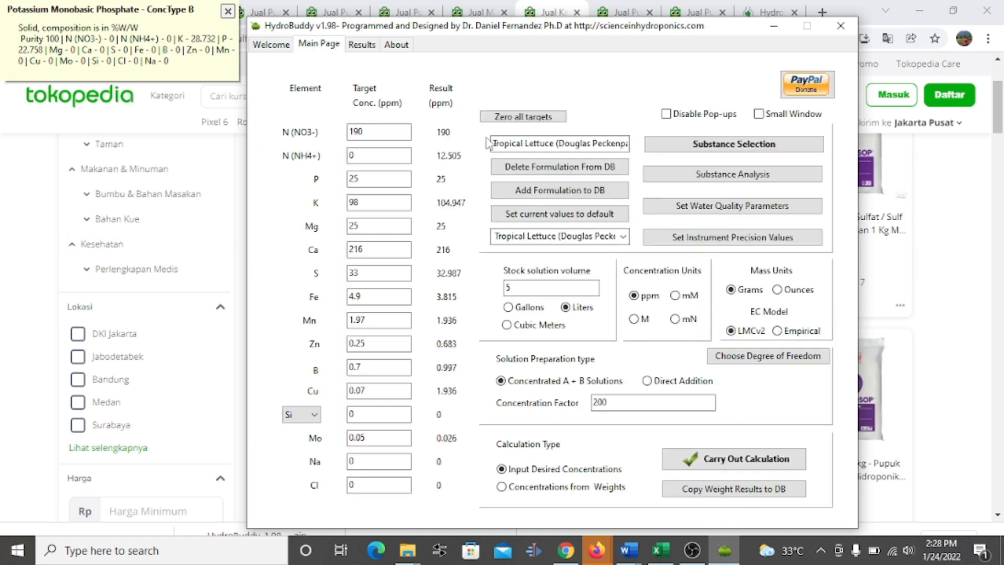
pyautogui.click(622, 236)
pyautogui.scroll(1, 609, 298)
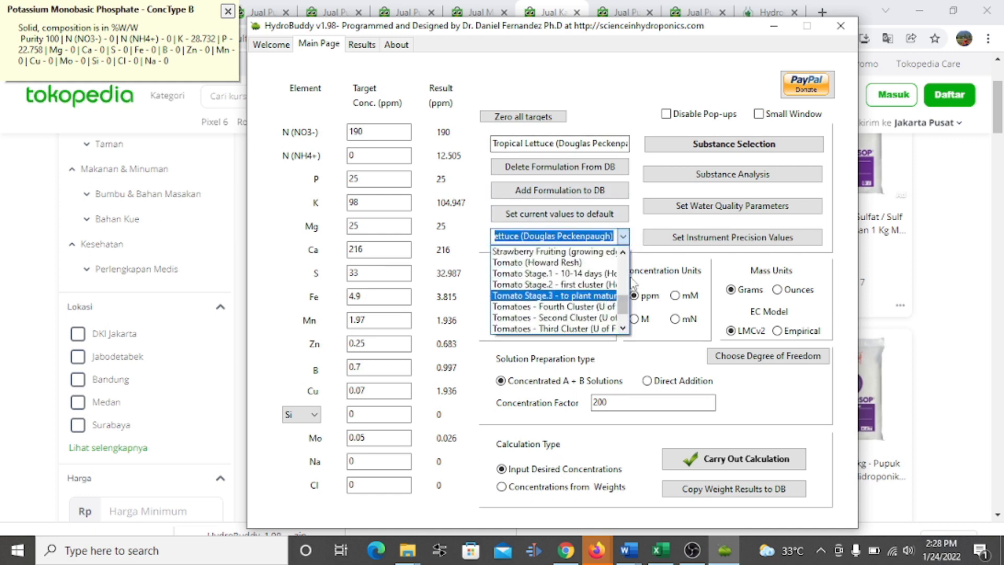
pyautogui.moveTo(622, 299); pyautogui.dragTo(624, 273)
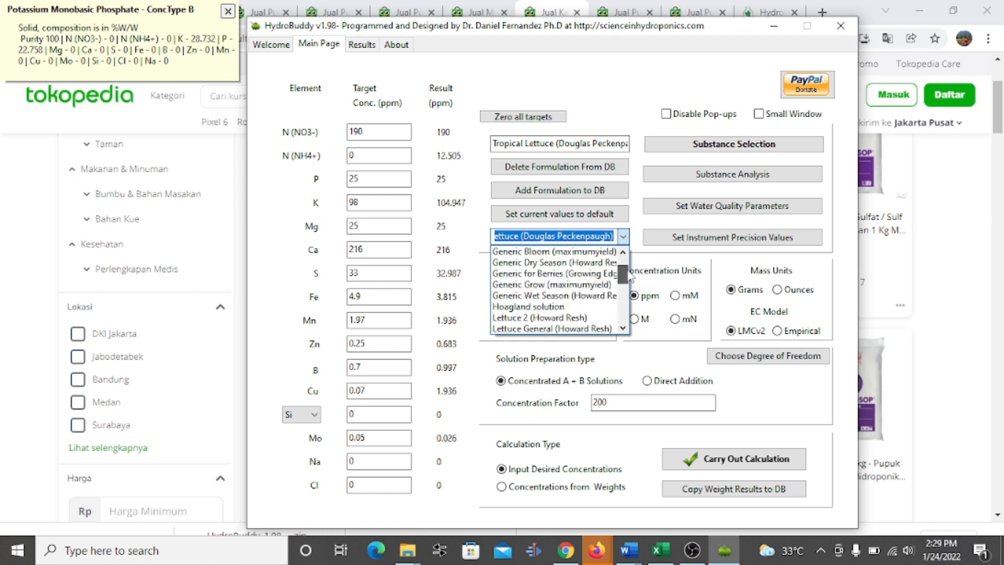
pyautogui.click(592, 285)
# Carry out the calculation for the Generic Grow formulation, dismiss the messages, and show the resulting amounts and costs.
pyautogui.click(766, 460)
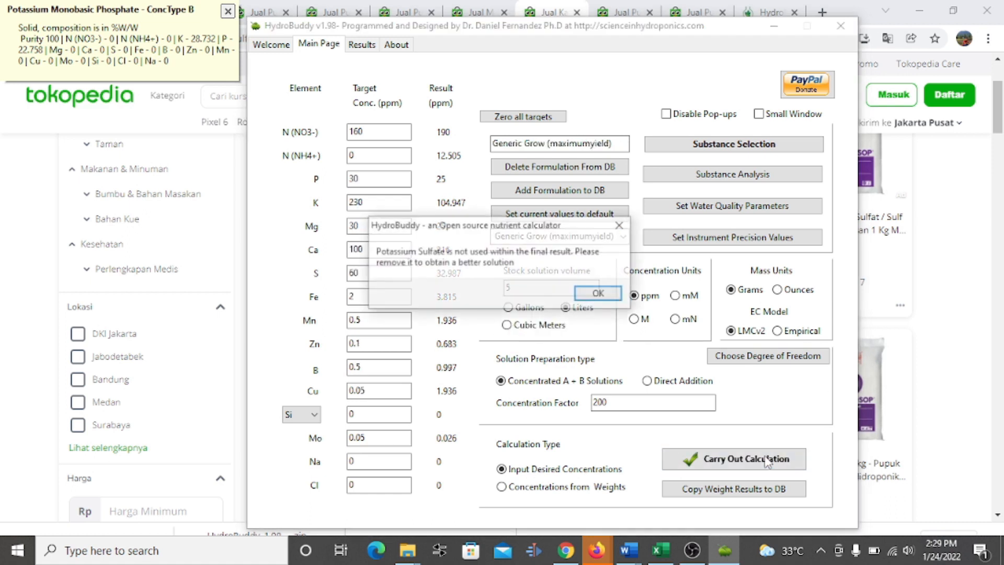
pyautogui.click(598, 293)
pyautogui.click(599, 293)
pyautogui.click(600, 291)
pyautogui.click(599, 292)
pyautogui.click(600, 287)
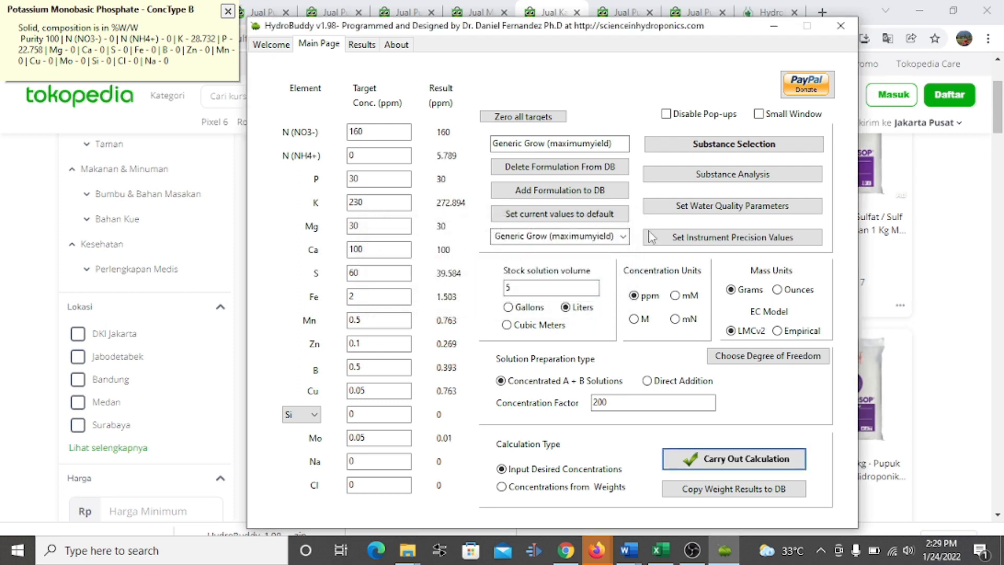
pyautogui.click(368, 47)
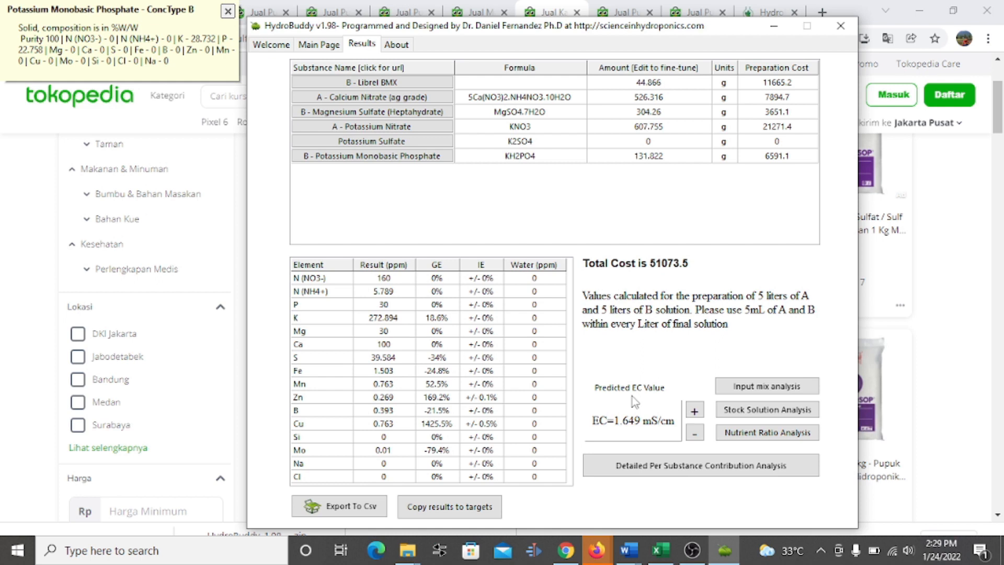
# Return to the Generic Grow target concentrations and select the phosphorus target value.
pyautogui.click(313, 44)
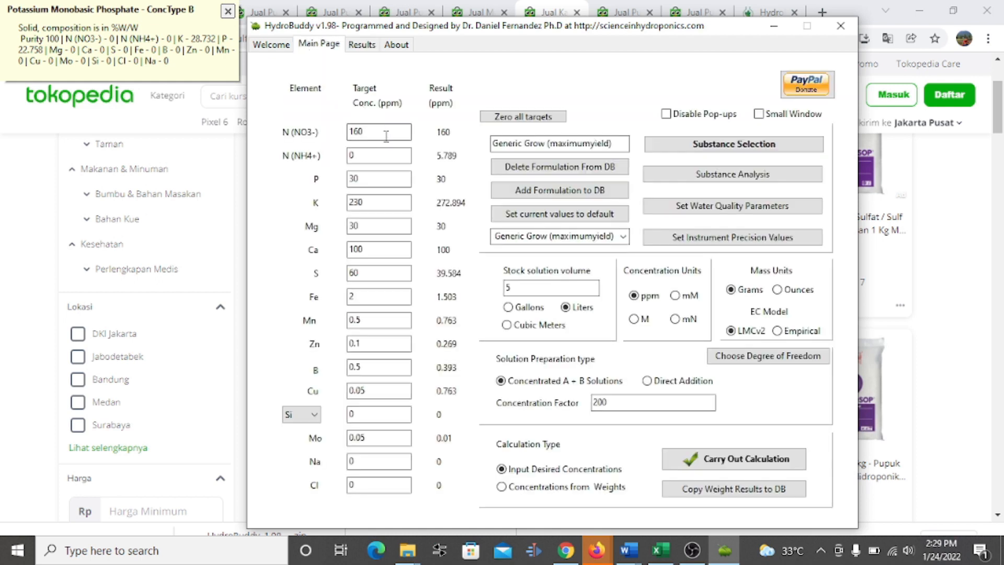
pyautogui.moveTo(362, 131); pyautogui.dragTo(354, 179)
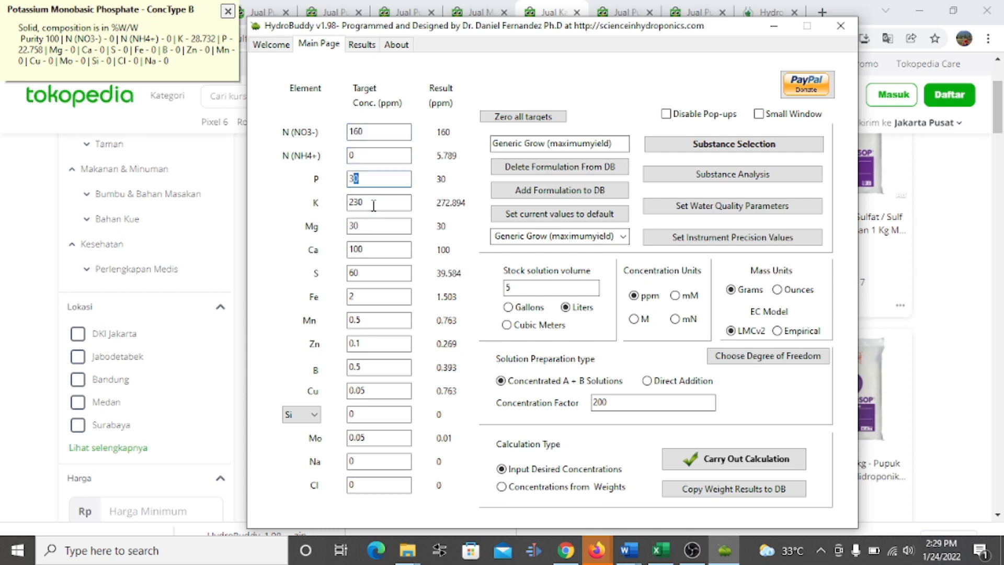